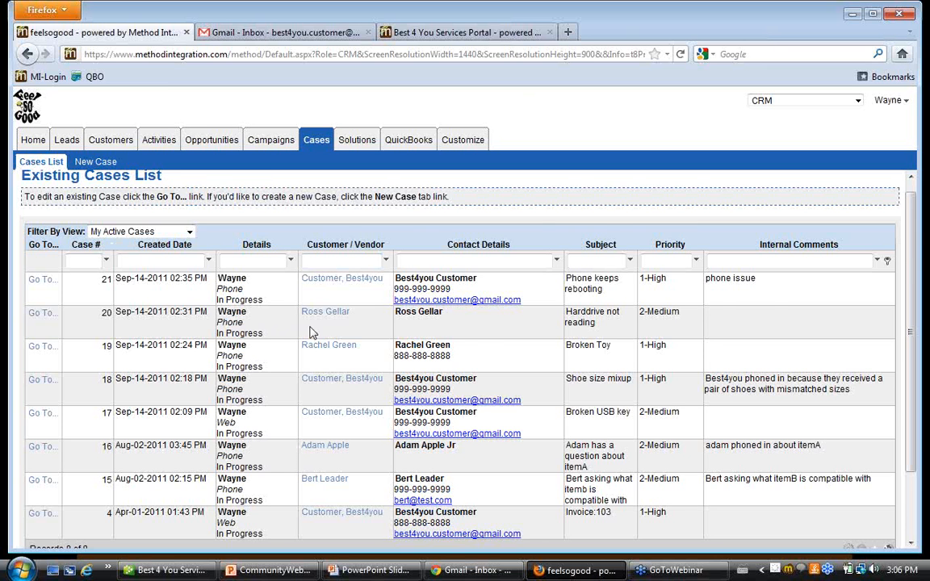
Look over the active cases list and the views available for filtering it.
{"action": "scroll", "coordinate": [322, 331], "scroll_direction": "down", "scroll_amount": 2}
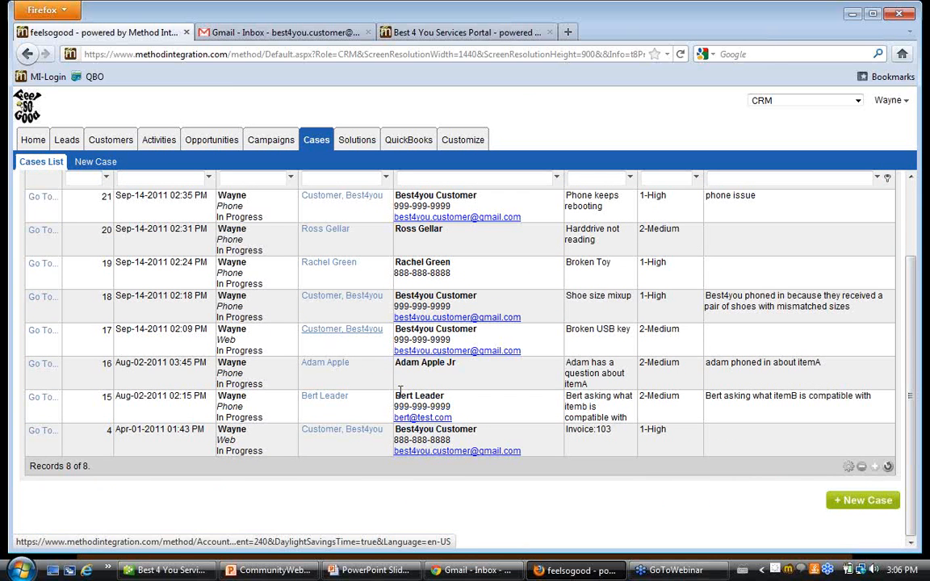
{"action": "scroll", "coordinate": [411, 396], "scroll_direction": "up", "scroll_amount": 2}
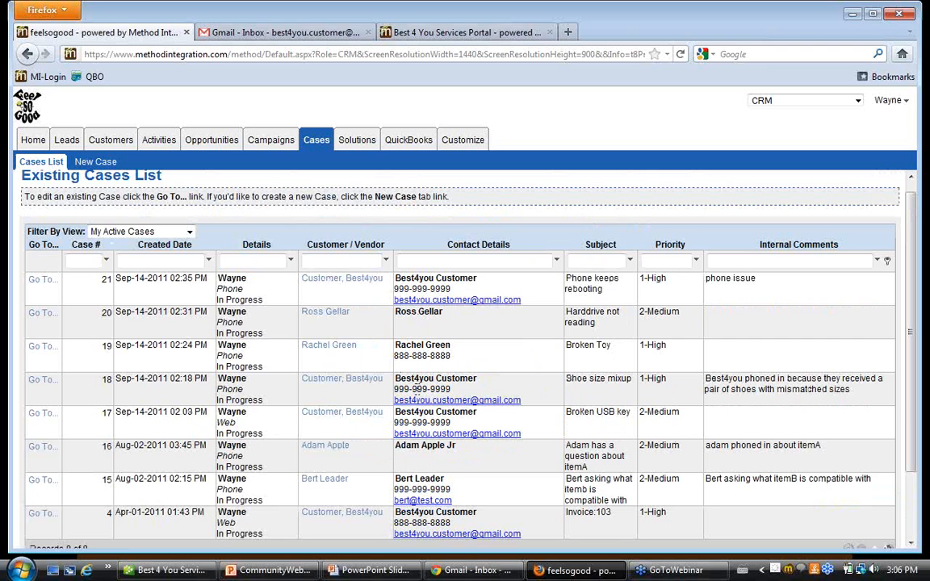
{"action": "left_click", "coordinate": [190, 234]}
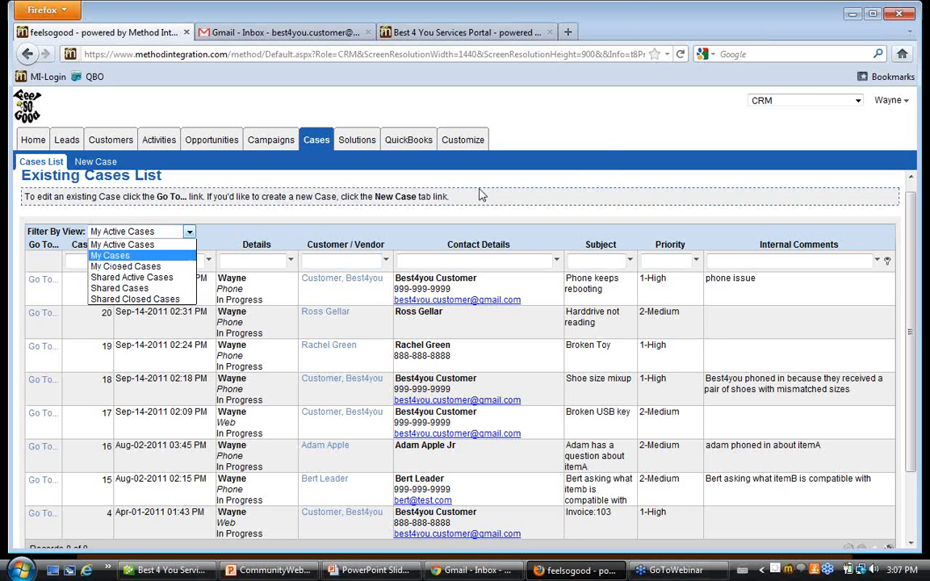
{"action": "left_click", "coordinate": [602, 144]}
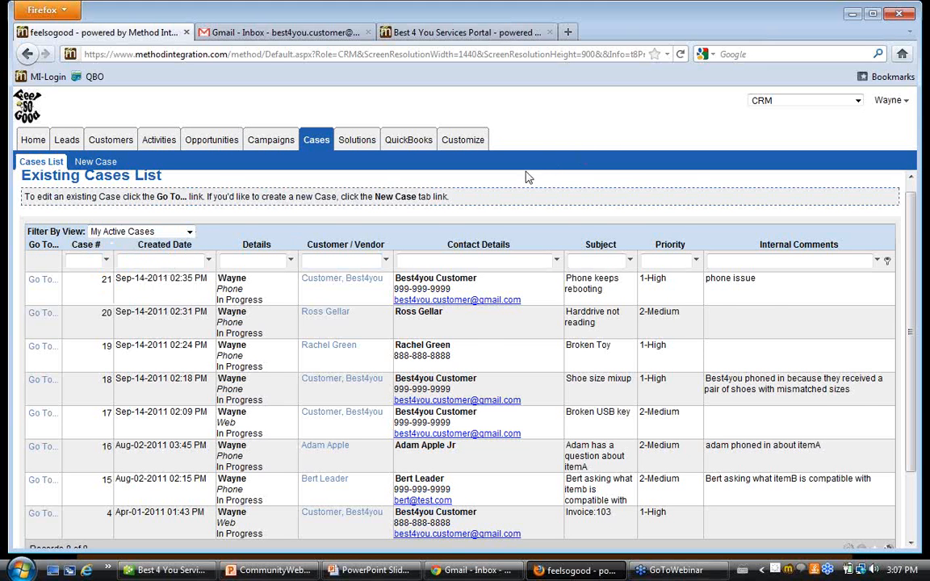
{"action": "scroll", "coordinate": [498, 177], "scroll_direction": "down", "scroll_amount": 2}
{"action": "scroll", "coordinate": [498, 178], "scroll_direction": "up", "scroll_amount": 2}
Filter the cases list by created date "sep", the assignee's first name in Details, and priority "high".
{"action": "left_click", "coordinate": [172, 261]}
{"action": "type", "text": "sep"}
{"action": "key", "text": "Tab"}
{"action": "type", "text": "wayne"}
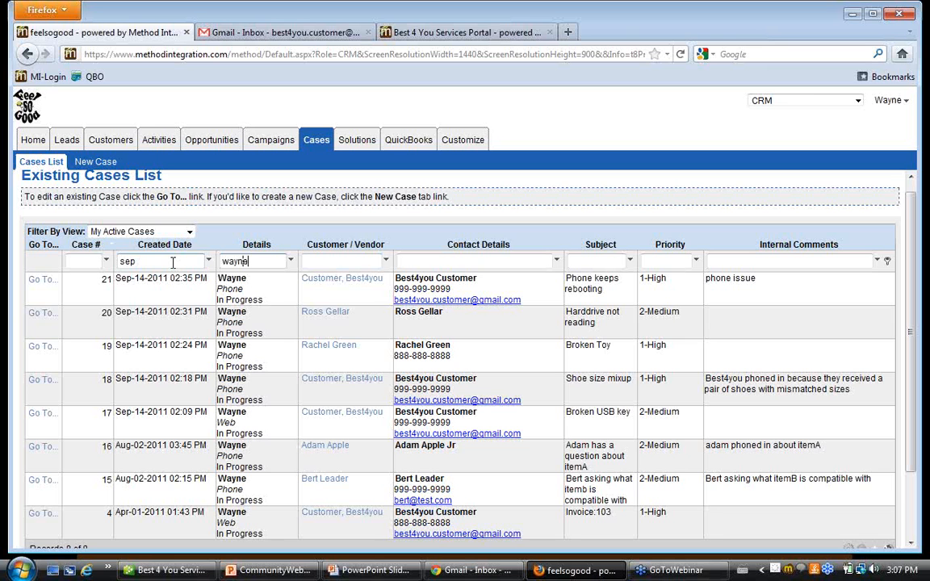
{"action": "key", "text": "Tab"}
{"action": "key", "text": "Tab"}
{"action": "key", "text": "Tab"}
{"action": "key", "text": "Tab"}
{"action": "type", "text": "high"}
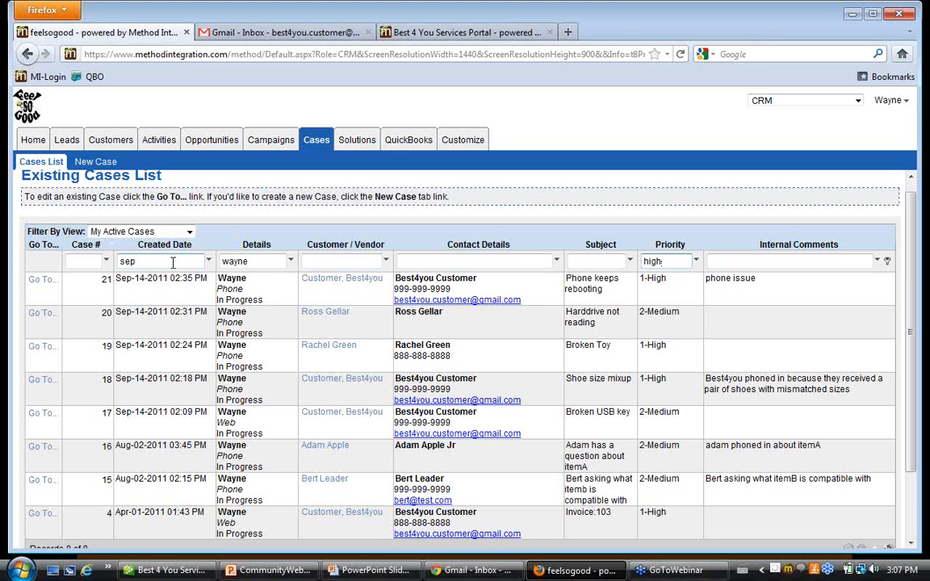
{"action": "key", "text": "Return"}
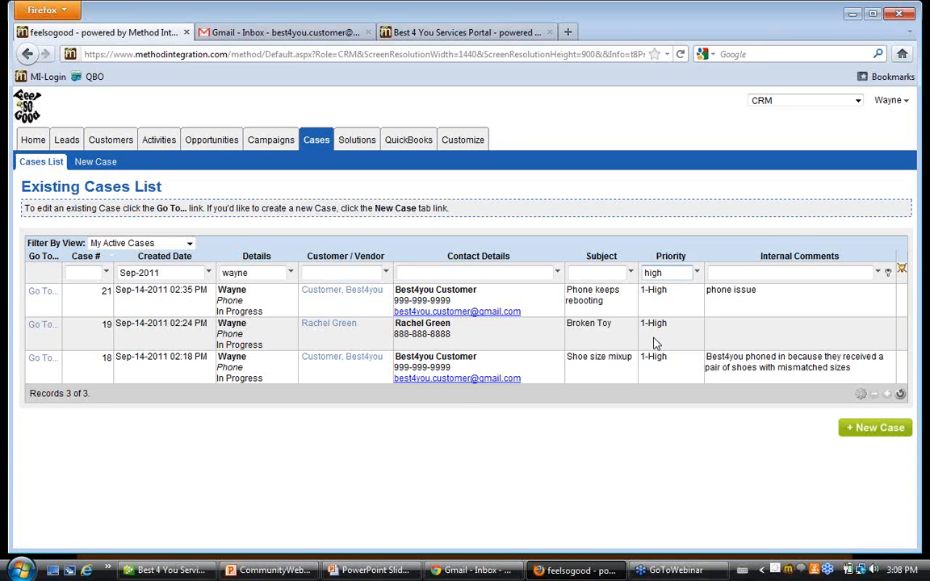
Clear the list filters and open case 21 to review its details and additional info.
{"action": "left_click", "coordinate": [902, 270]}
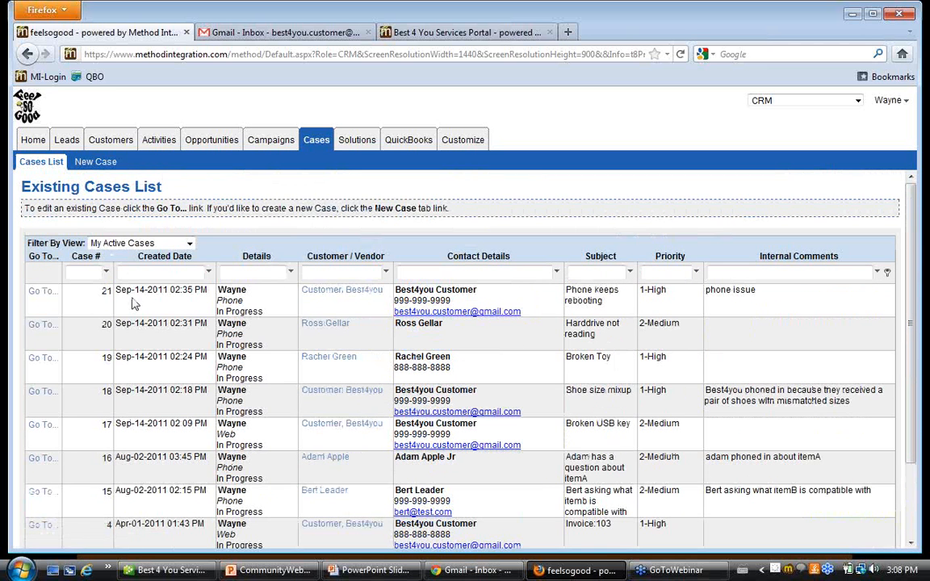
{"action": "left_click", "coordinate": [47, 294]}
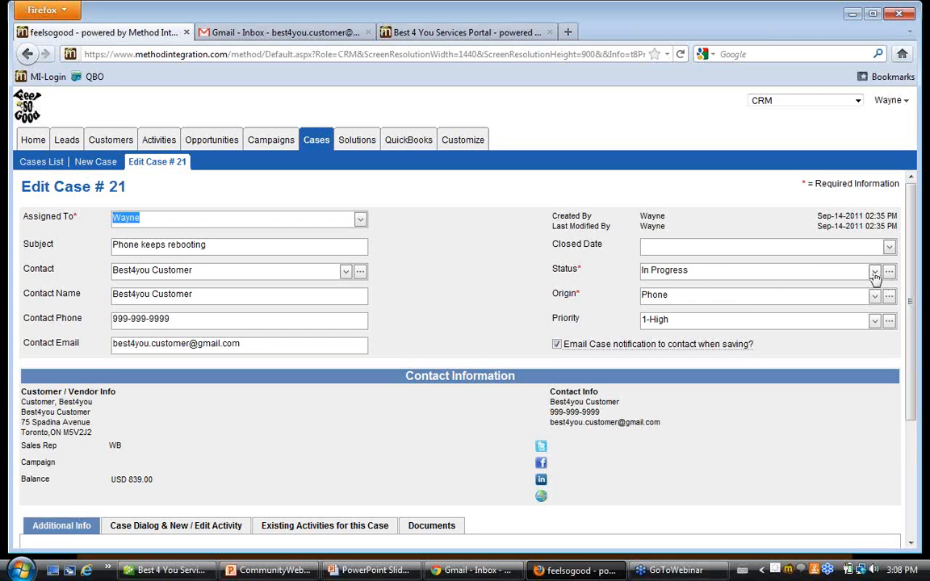
{"action": "left_click", "coordinate": [442, 310]}
{"action": "scroll", "coordinate": [443, 310], "scroll_direction": "down", "scroll_amount": 4}
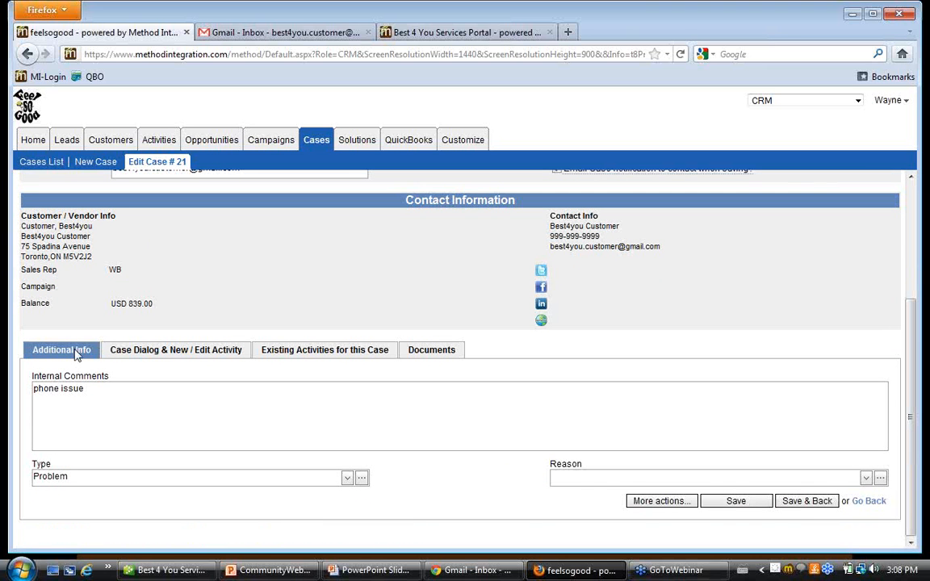
Examine the existing dialog and the activity fields of case 21.
{"action": "left_click", "coordinate": [156, 354]}
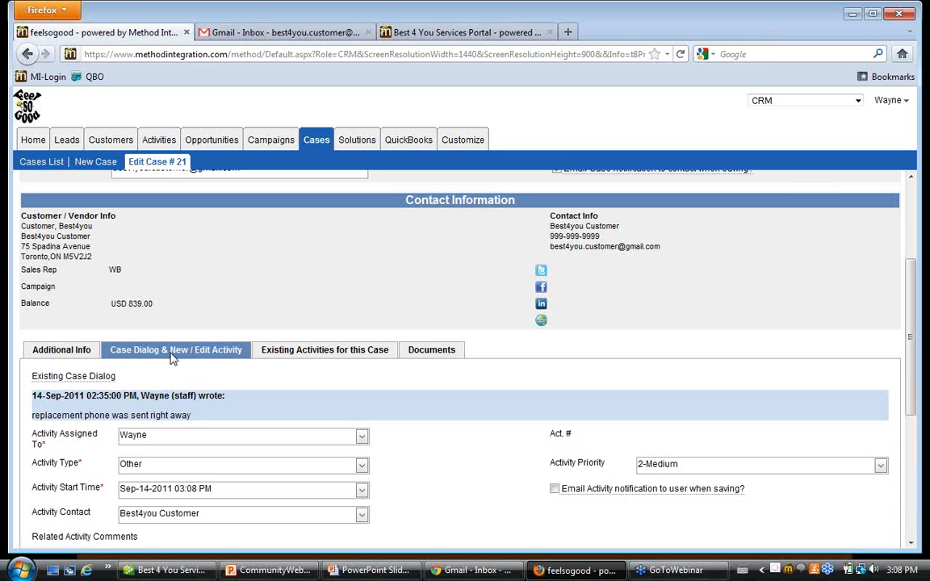
{"action": "left_click_drag", "start_coordinate": [32, 395], "coordinate": [217, 420]}
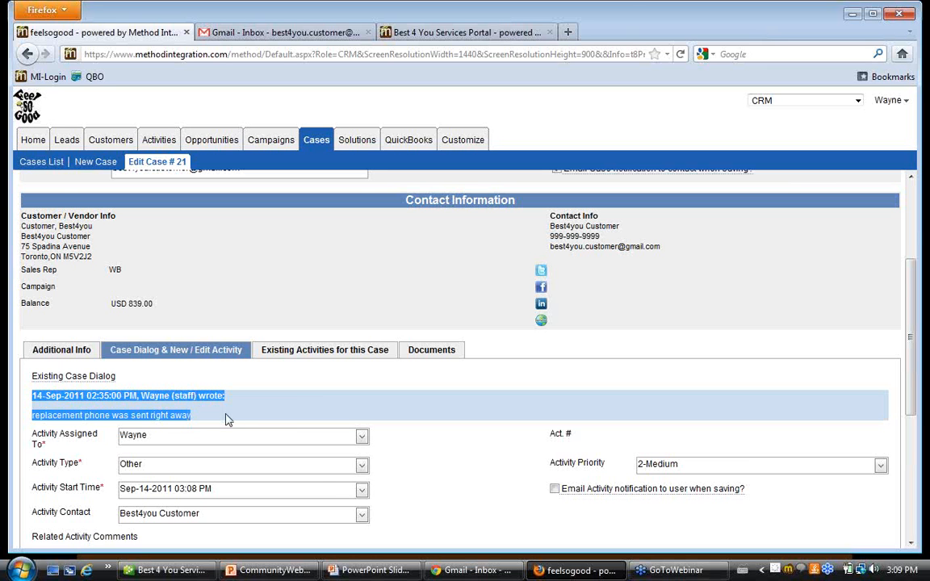
{"action": "scroll", "coordinate": [253, 432], "scroll_direction": "down", "scroll_amount": 4}
{"action": "scroll", "coordinate": [253, 431], "scroll_direction": "up", "scroll_amount": 2}
Show the existing activities for case 21 using the Shared Activities view.
{"action": "left_click", "coordinate": [299, 267]}
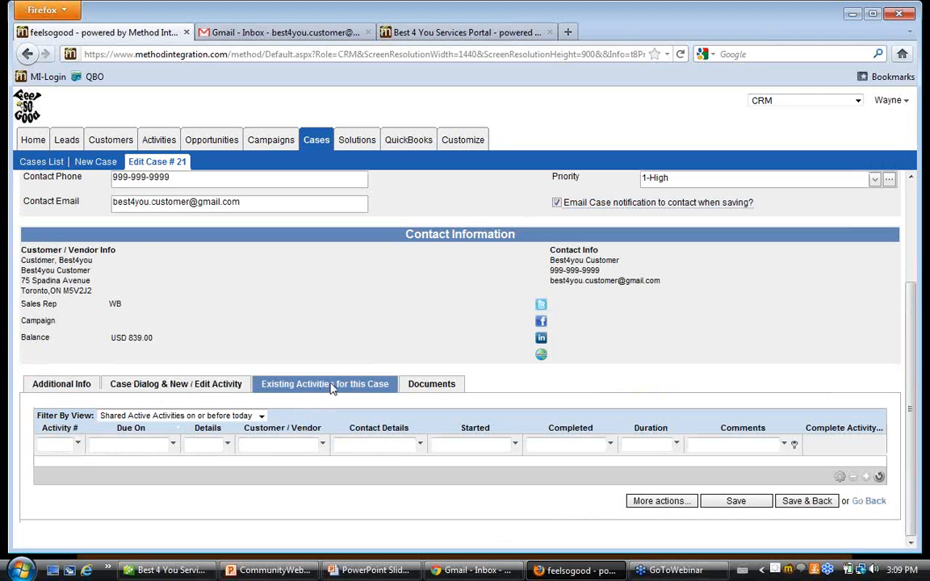
{"action": "left_click", "coordinate": [261, 416]}
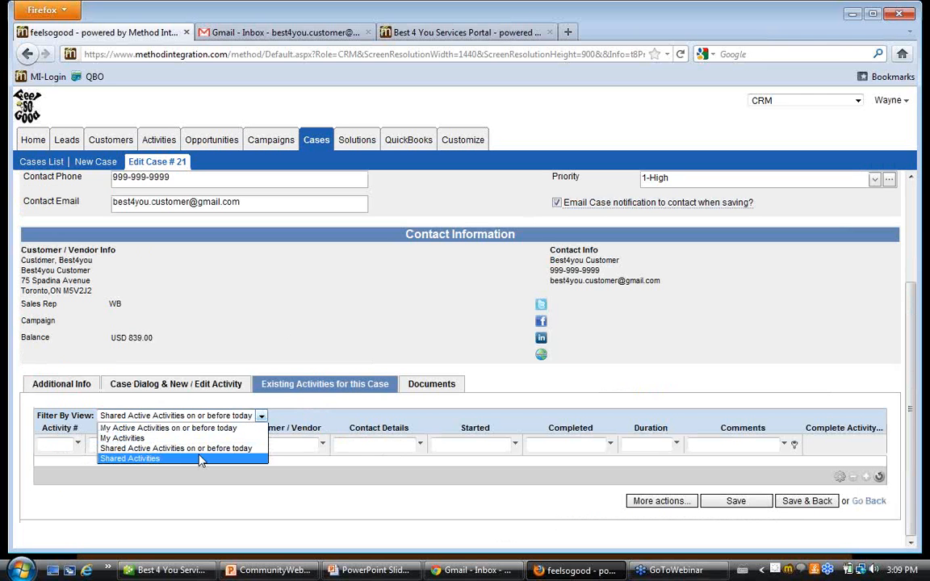
{"action": "left_click", "coordinate": [200, 459]}
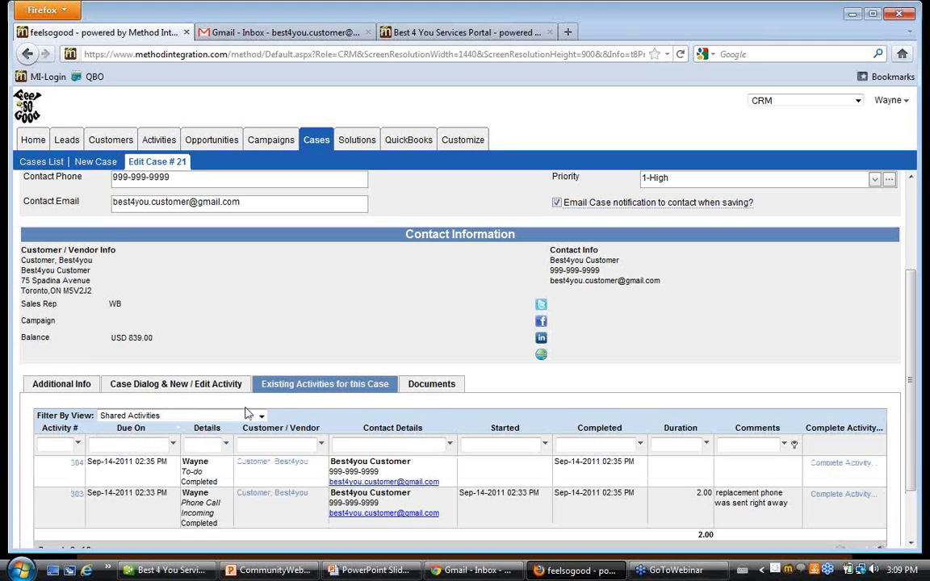
{"action": "scroll", "coordinate": [266, 414], "scroll_direction": "down", "scroll_amount": 2}
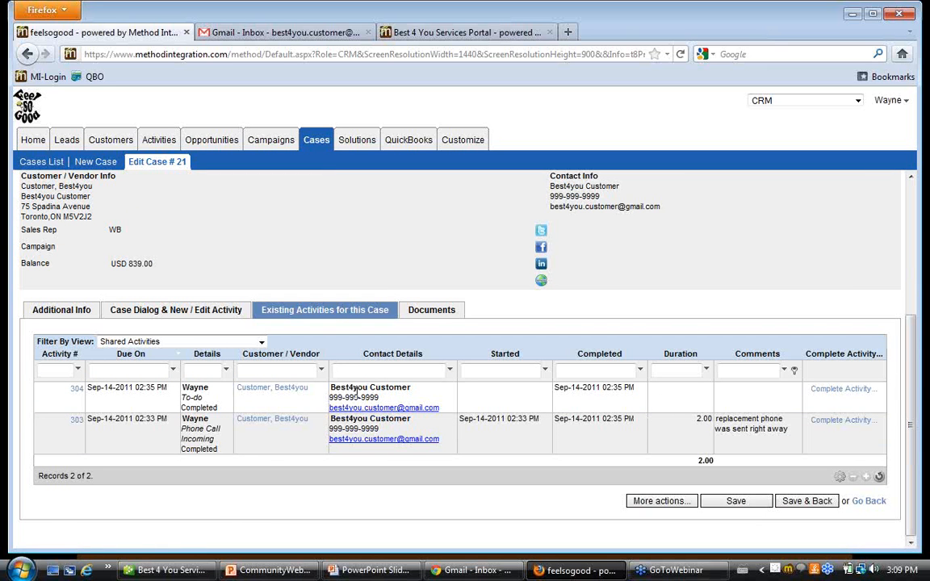
{"action": "scroll", "coordinate": [339, 396], "scroll_direction": "up", "scroll_amount": 3}
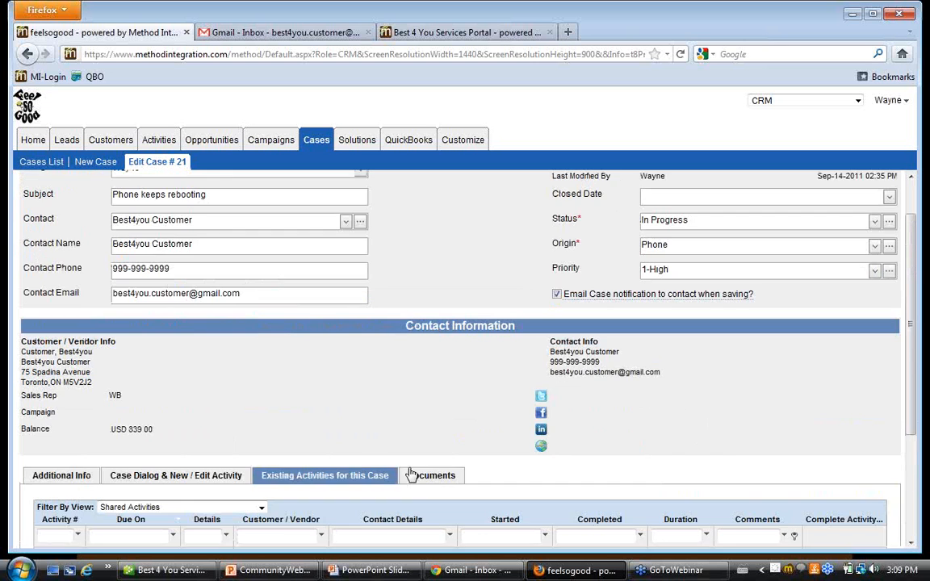
Check the documents linked to case 21, and return to the cases list without saving.
{"action": "left_click", "coordinate": [428, 481]}
{"action": "scroll", "coordinate": [430, 462], "scroll_direction": "down", "scroll_amount": 2}
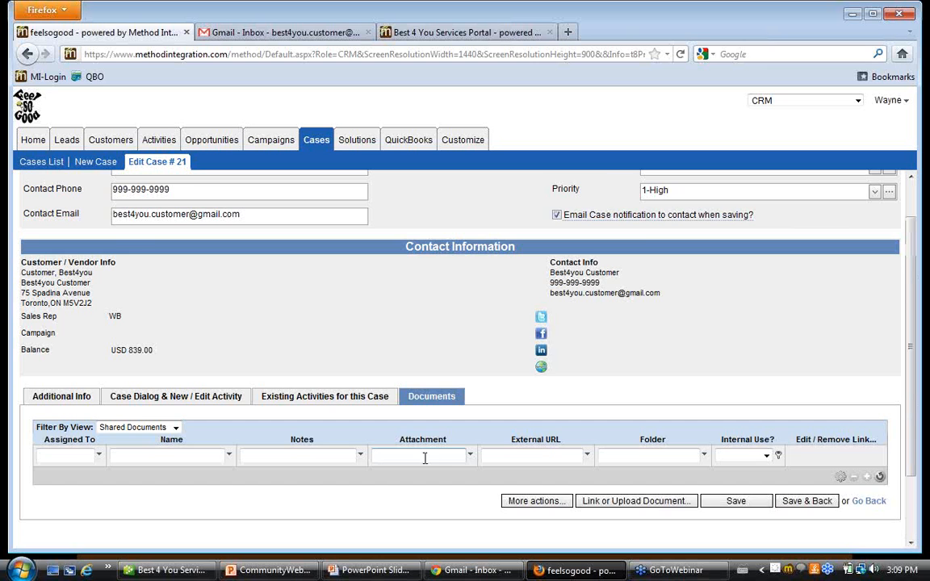
{"action": "scroll", "coordinate": [428, 462], "scroll_direction": "up", "scroll_amount": 3}
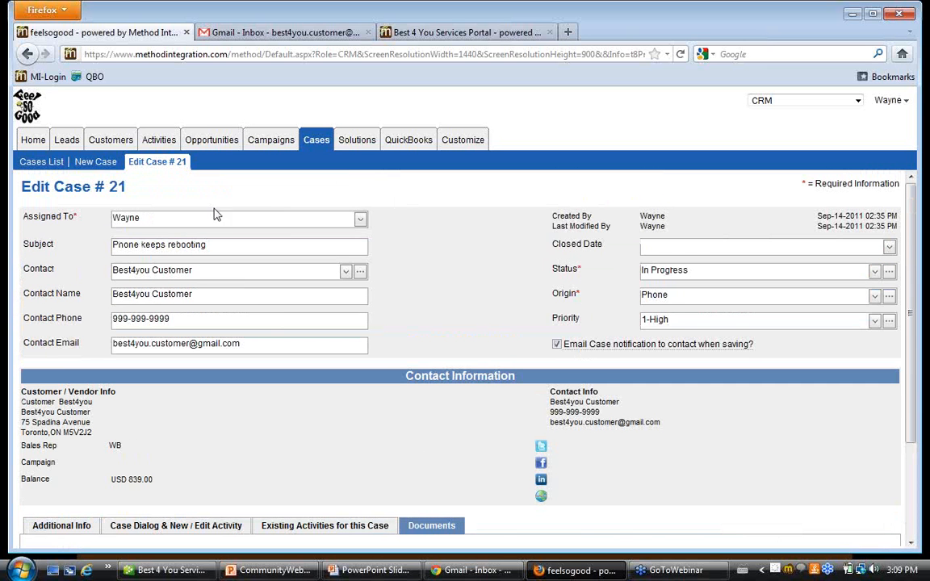
{"action": "left_click", "coordinate": [91, 162]}
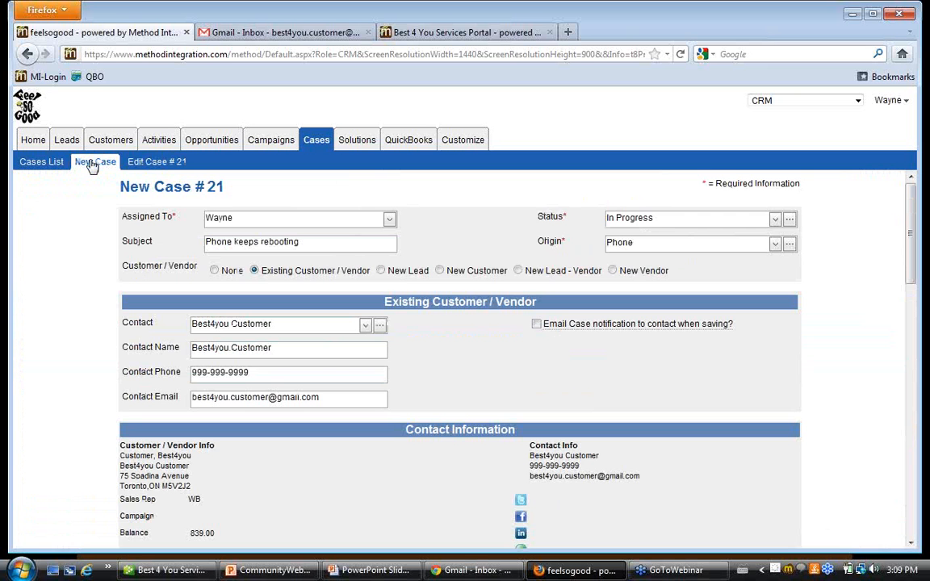
{"action": "left_click", "coordinate": [132, 161]}
{"action": "scroll", "coordinate": [727, 469], "scroll_direction": "down", "scroll_amount": 3}
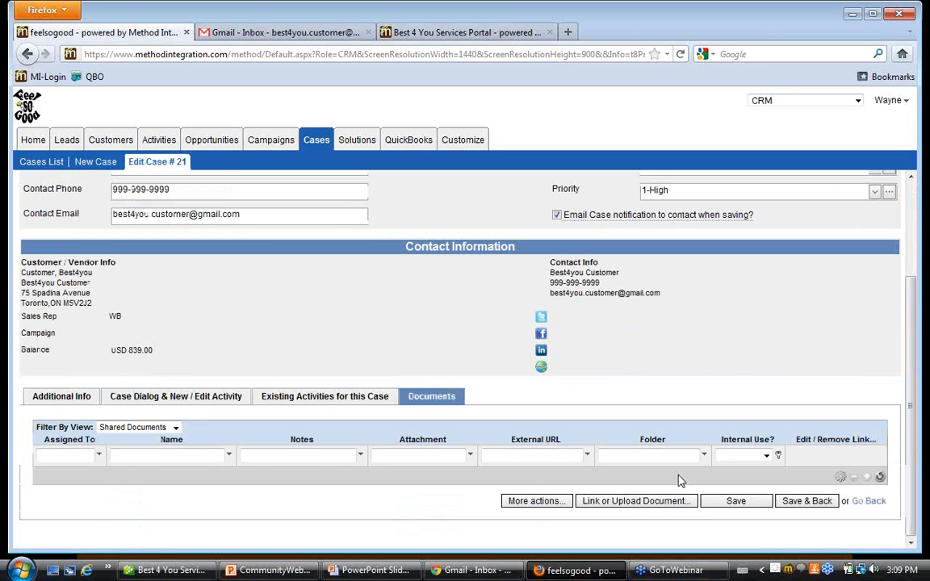
{"action": "left_click", "coordinate": [869, 502]}
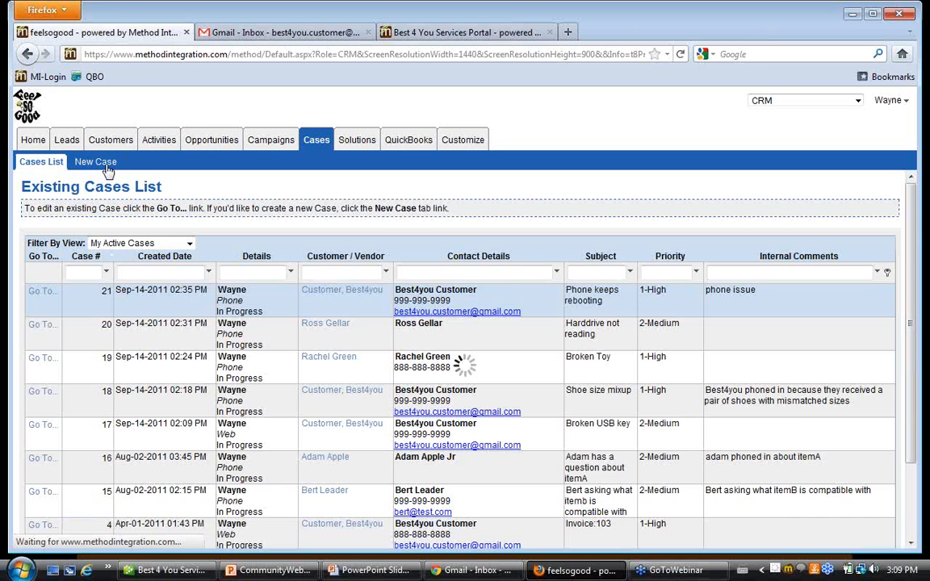
Start a new case and clear the previous entry so the form is blank.
{"action": "left_click", "coordinate": [95, 162]}
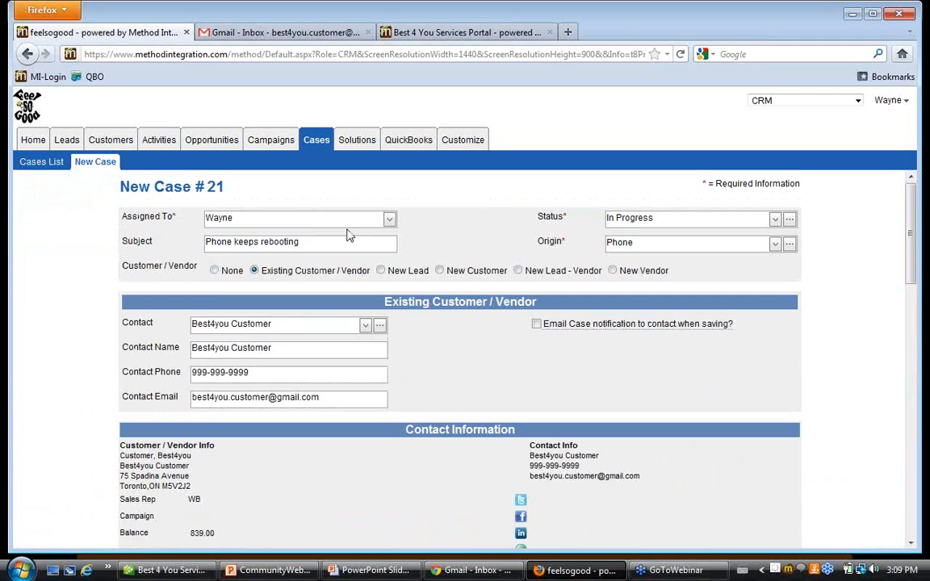
{"action": "scroll", "coordinate": [488, 373], "scroll_direction": "down", "scroll_amount": 10}
{"action": "left_click", "coordinate": [565, 504]}
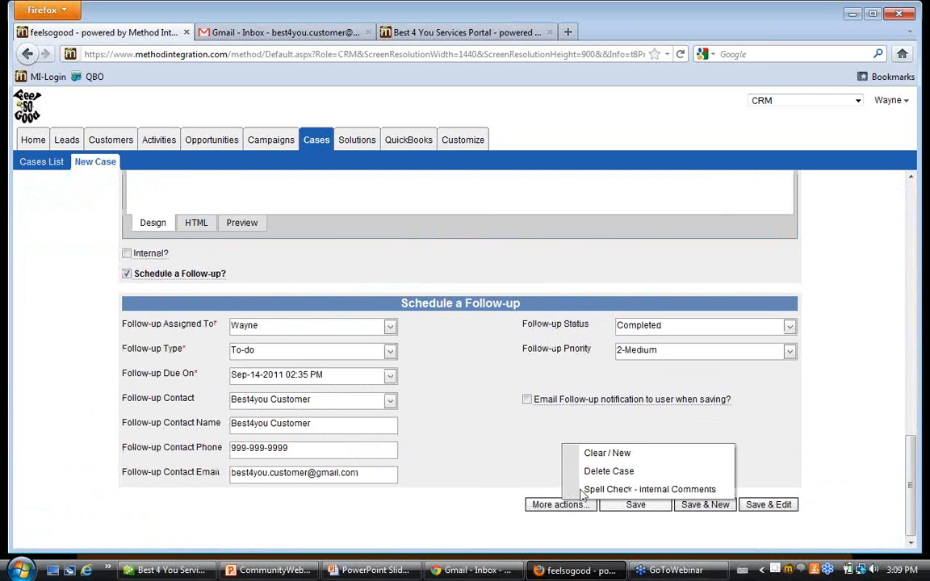
{"action": "left_click", "coordinate": [626, 457]}
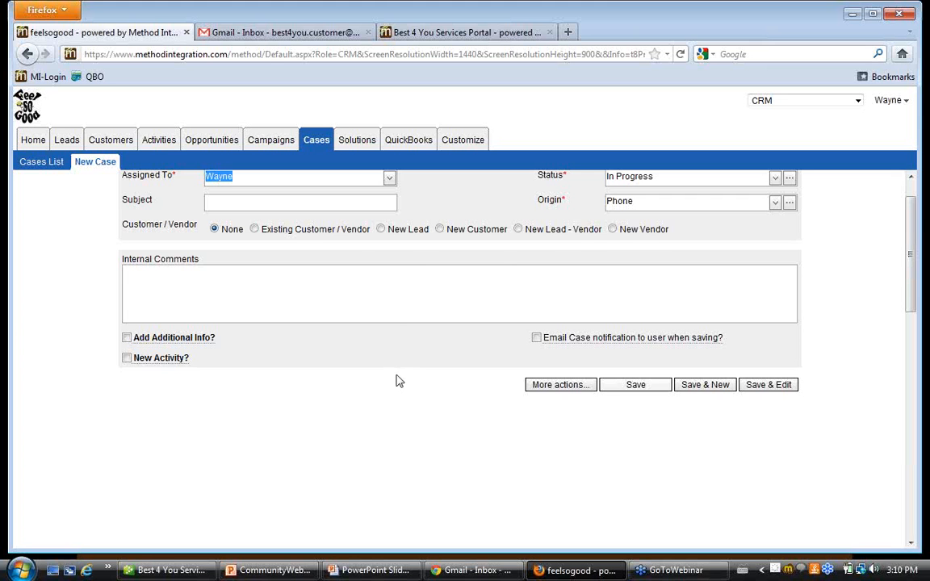
{"action": "scroll", "coordinate": [396, 381], "scroll_direction": "up", "scroll_amount": 1}
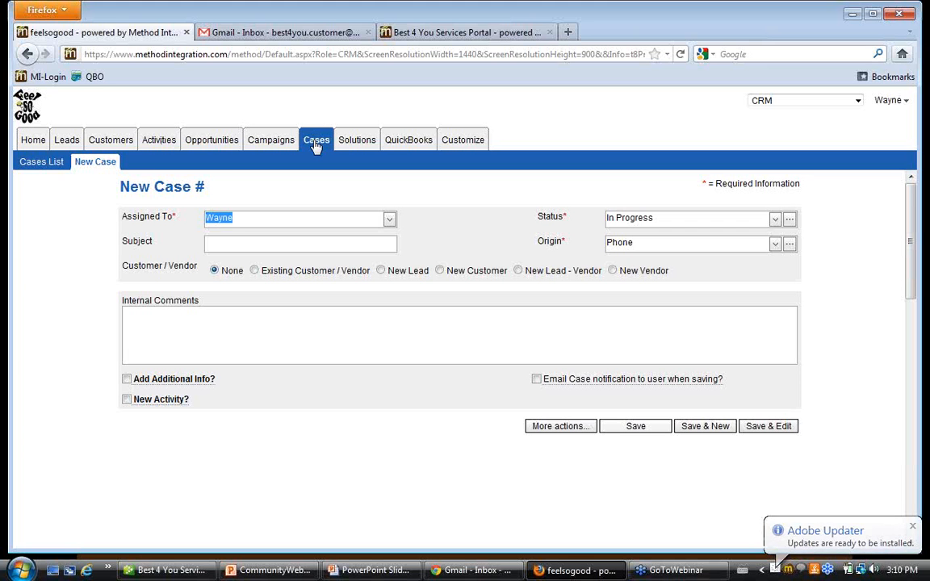
{"action": "left_click", "coordinate": [407, 190]}
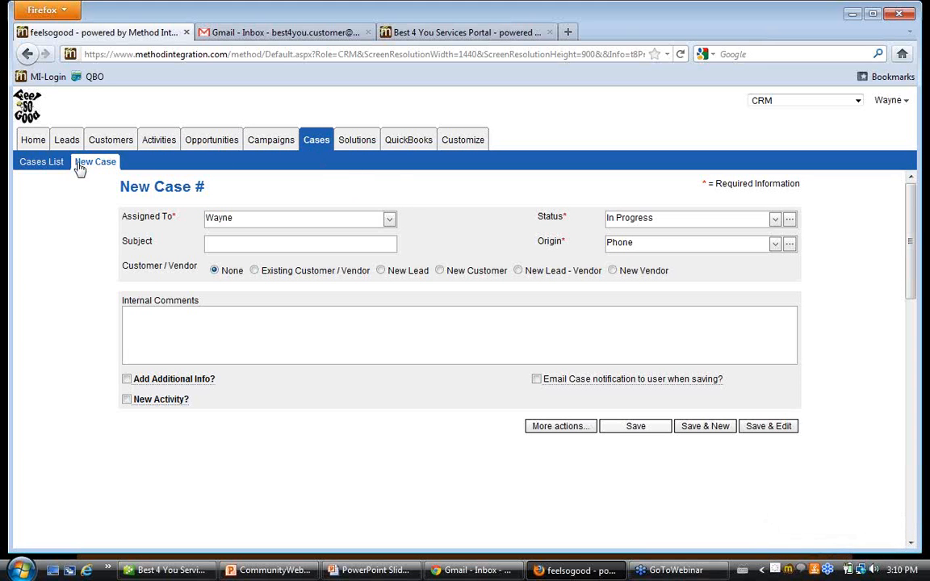
Enter "cell phone crashed and can't reboot" as the new case's subject.
{"action": "left_click", "coordinate": [287, 245]}
{"action": "type", "text": "H"}
{"action": "key", "text": "BackSpace"}
{"action": "type", "text": "Ph"}
{"action": "key", "text": "BackSpace"}
{"action": "key", "text": "BackSpace"}
{"action": "type", "text": "cell phohe crashed and can'e"}
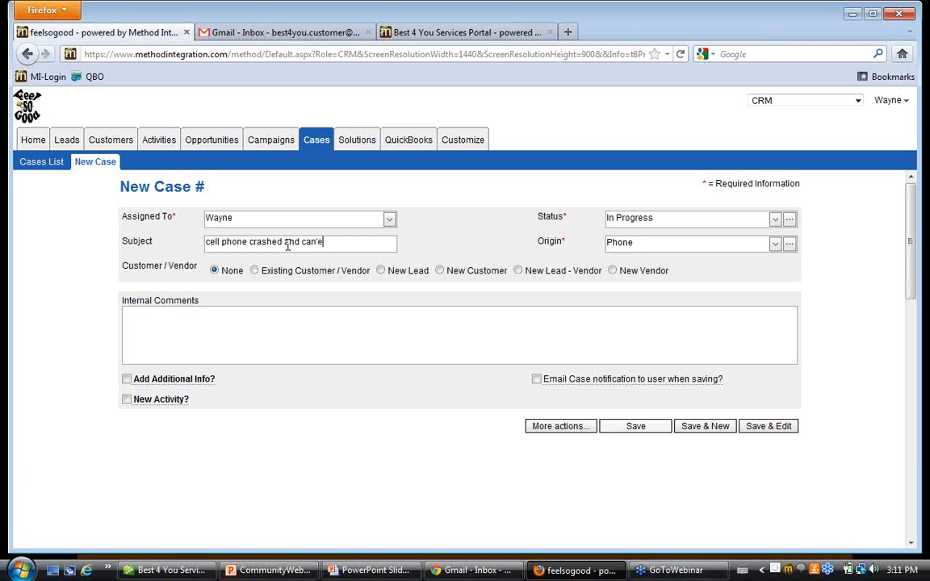
{"action": "key", "text": "BackSpace"}
{"action": "type", "text": "t reboot"}
Link the new case to an existing customer/vendor, choosing Best4you Customer as the contact.
{"action": "left_click", "coordinate": [255, 273]}
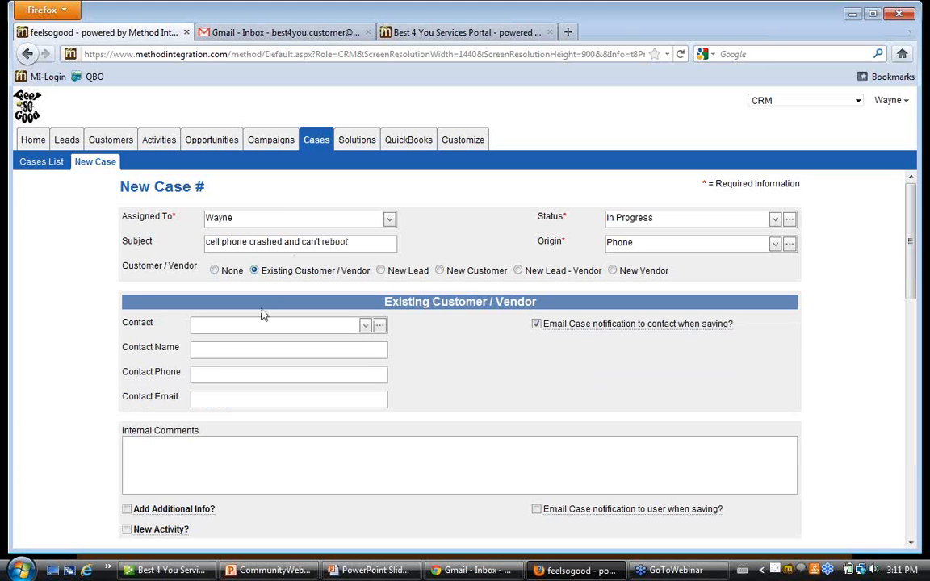
{"action": "left_click", "coordinate": [211, 326]}
{"action": "type", "text": "best"}
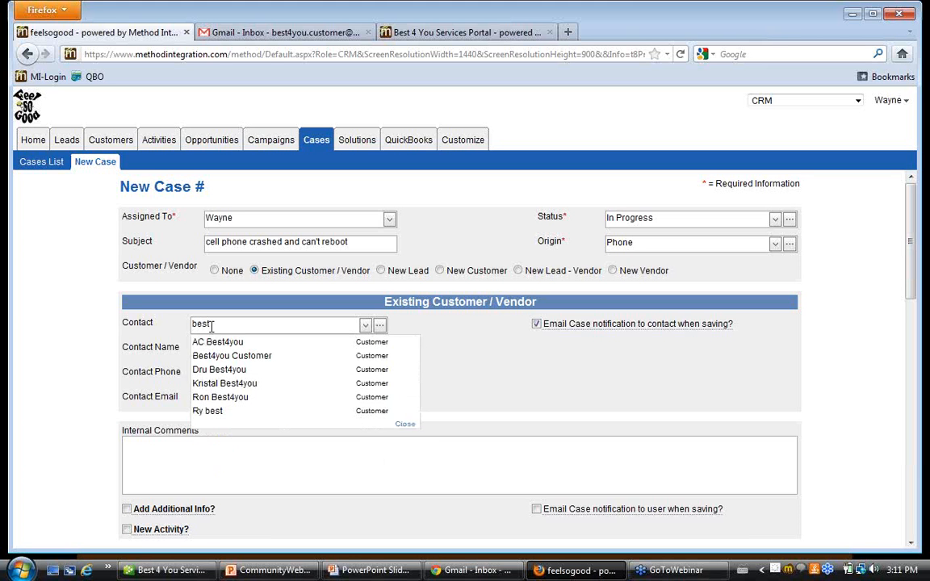
{"action": "left_click", "coordinate": [245, 358]}
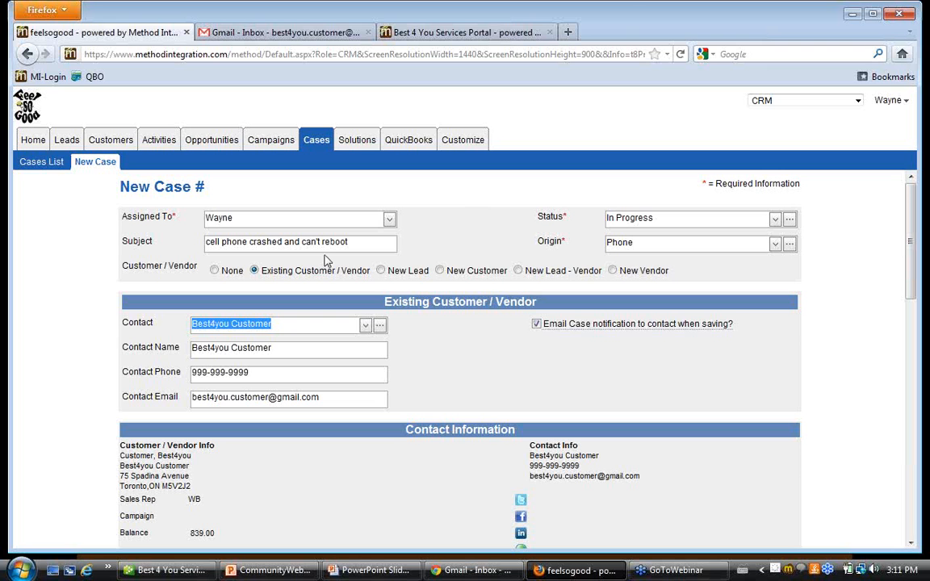
Add a new case status named "Invalid", marked as a closed case, and check the status choices.
{"action": "left_click", "coordinate": [776, 219]}
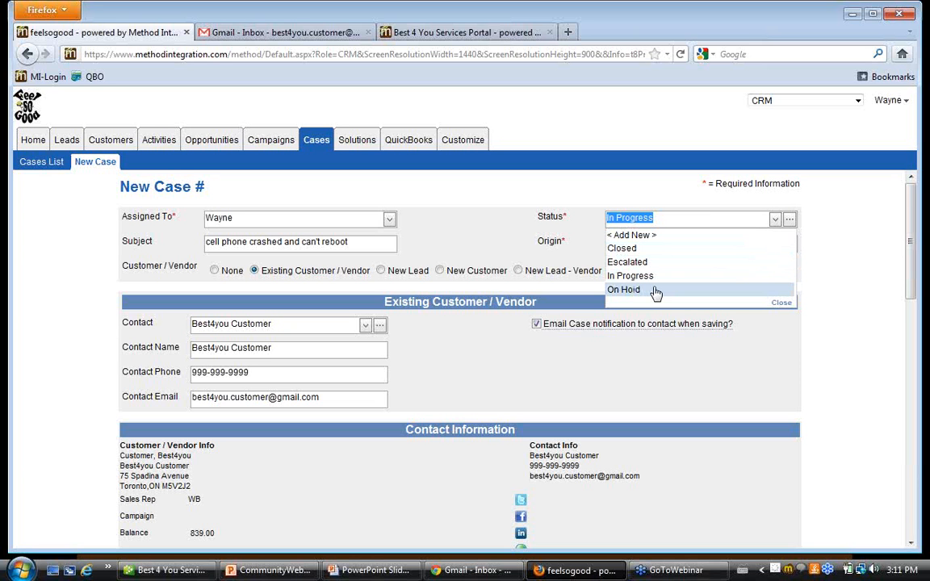
{"action": "left_click", "coordinate": [658, 236]}
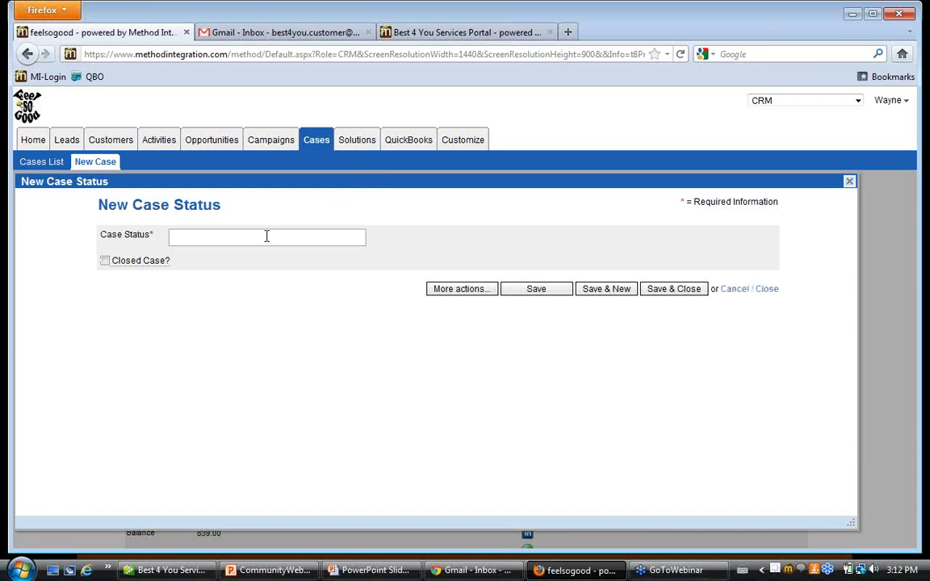
{"action": "type", "text": "Invalid"}
{"action": "mouse_move", "coordinate": [132, 258]}
{"action": "left_click", "coordinate": [106, 263]}
{"action": "left_click", "coordinate": [670, 289]}
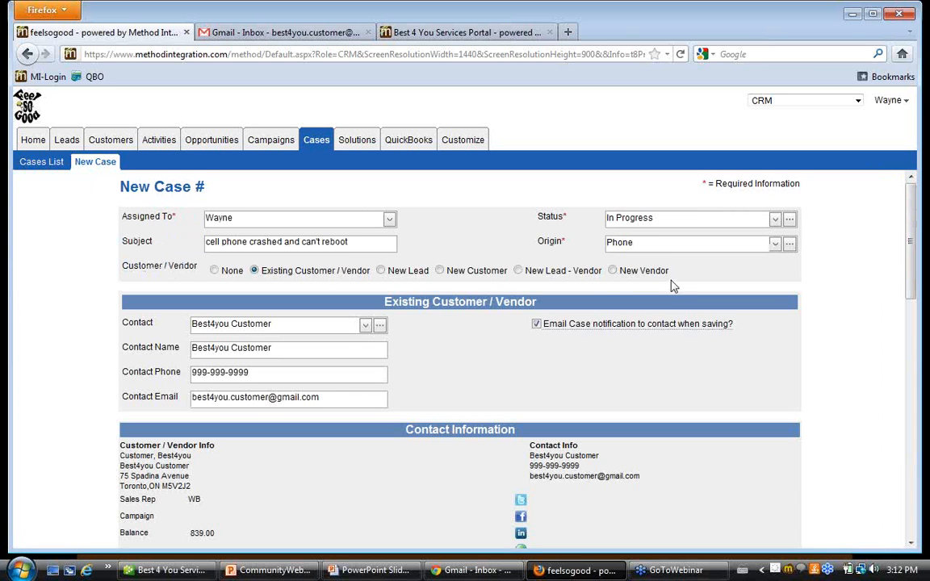
{"action": "left_click", "coordinate": [774, 219]}
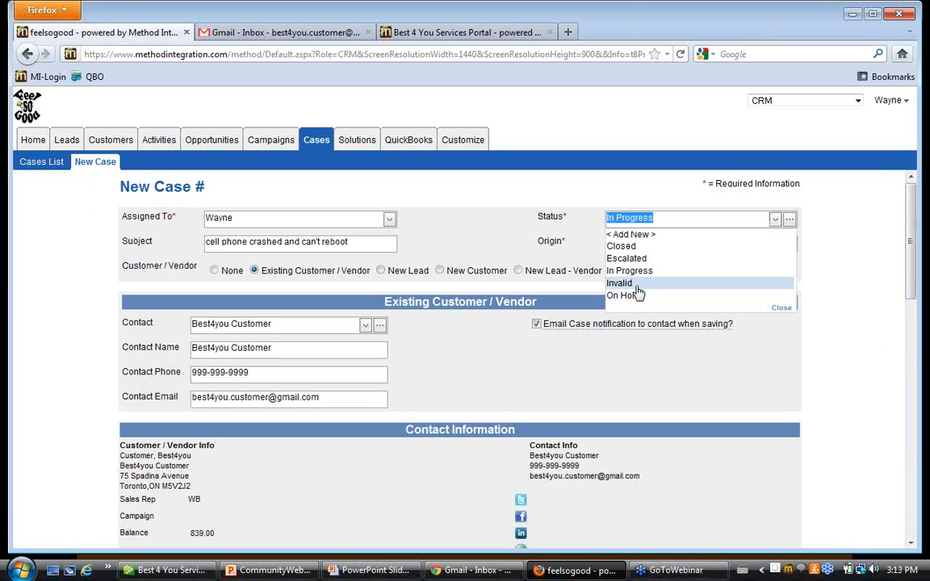
Set the case status to In Progress and enter the internal comment "best4you phoned in because the cell phone we sent isn't working after 2 days".
{"action": "left_click", "coordinate": [764, 271]}
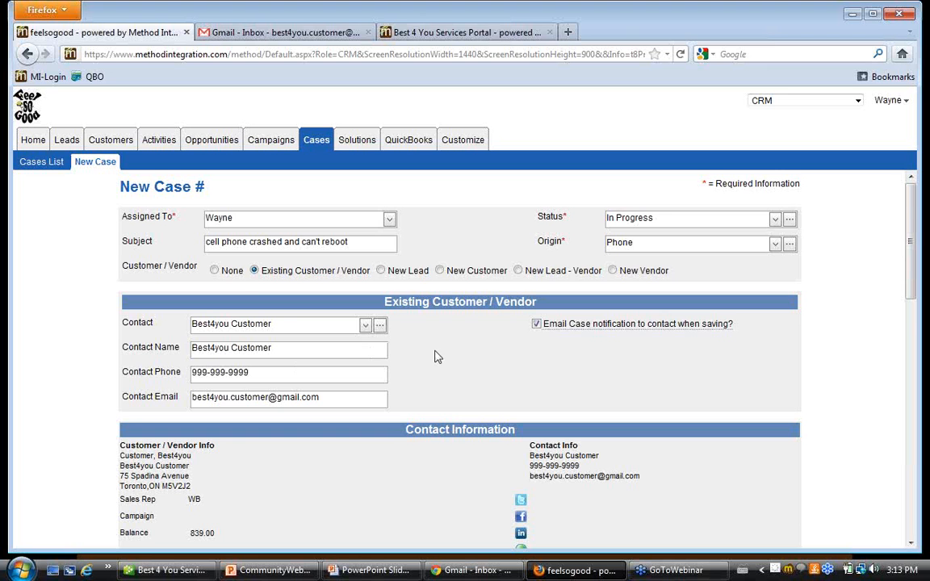
{"action": "scroll", "coordinate": [432, 351], "scroll_direction": "down", "scroll_amount": 2}
{"action": "scroll", "coordinate": [430, 346], "scroll_direction": "down", "scroll_amount": 4}
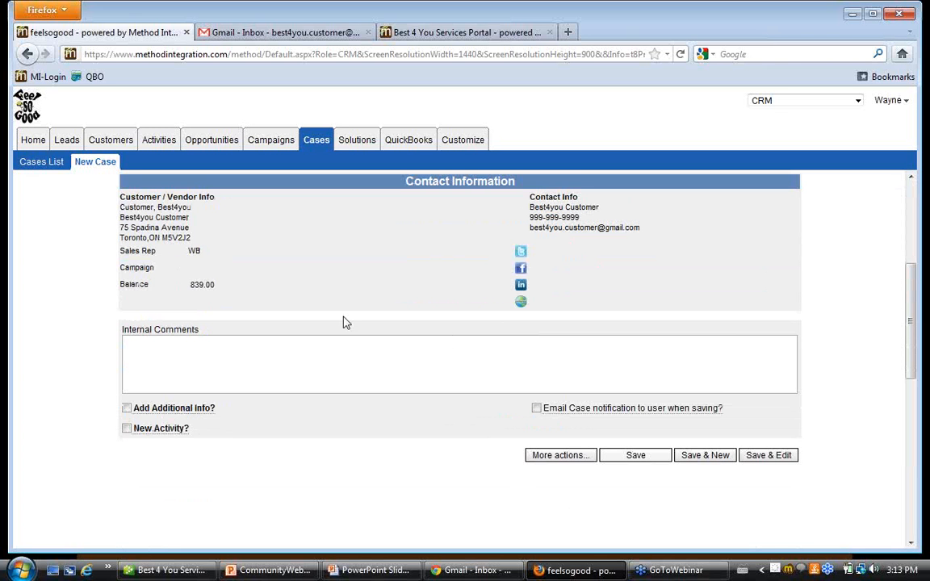
{"action": "left_click", "coordinate": [176, 345]}
{"action": "type", "text": "best4you phoned in because the "}
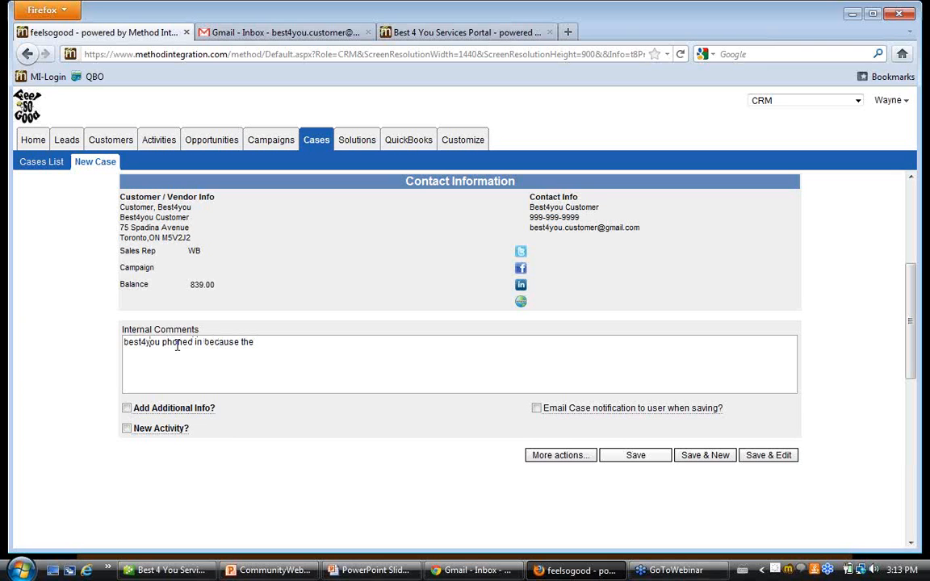
{"action": "type", "text": "call phone we sent isn't working after 2 days"}
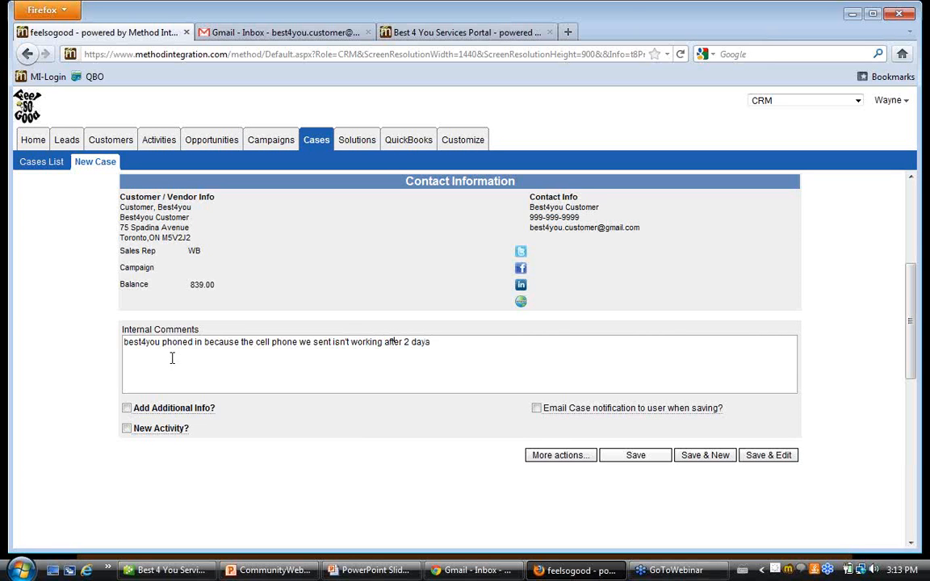
Add additional info to the case, with priority 1-High and type Problem.
{"action": "left_click", "coordinate": [126, 408]}
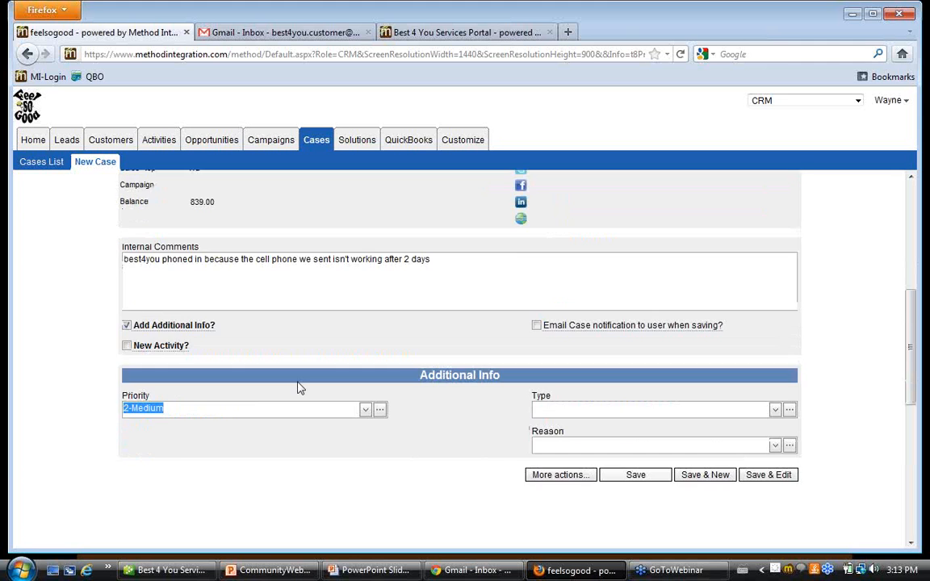
{"action": "left_click", "coordinate": [365, 411]}
{"action": "left_click", "coordinate": [234, 437]}
{"action": "left_click", "coordinate": [776, 410]}
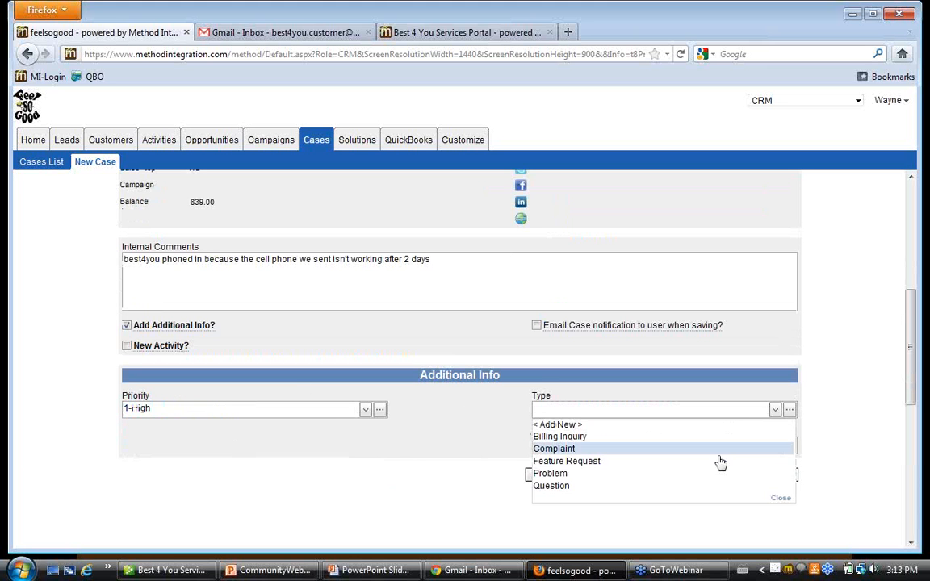
{"action": "left_click", "coordinate": [709, 474]}
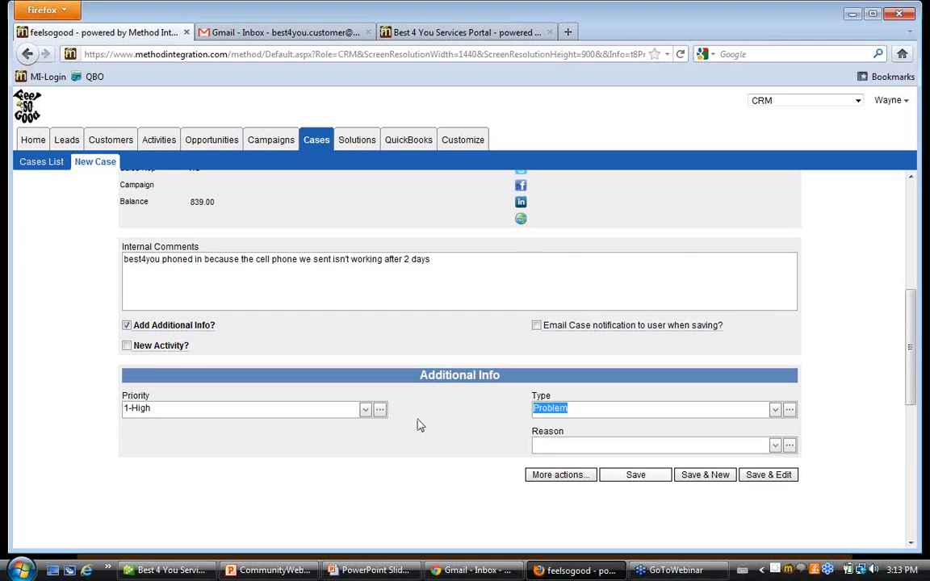
Add a new activity to the case and set its type to Phone Call Incoming.
{"action": "left_click", "coordinate": [126, 347]}
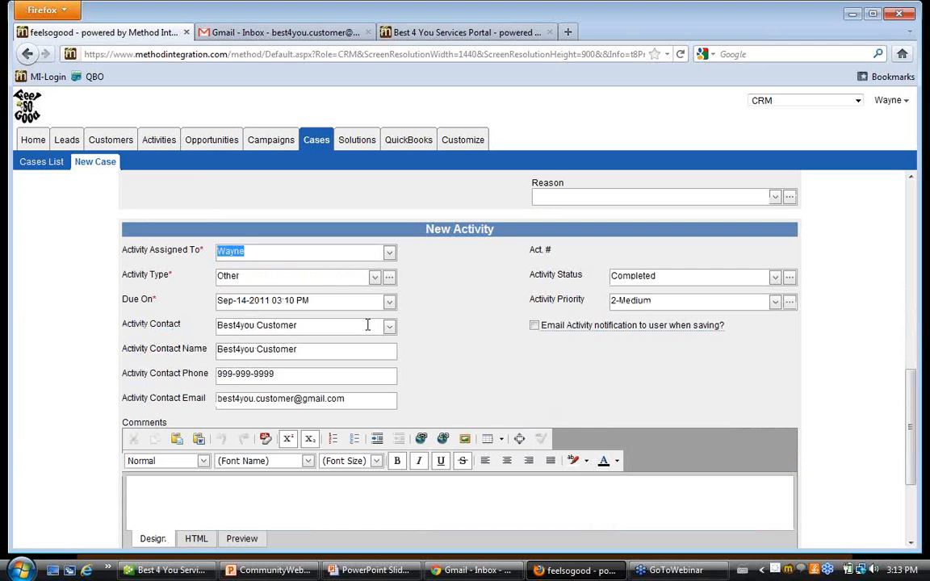
{"action": "left_click", "coordinate": [373, 279]}
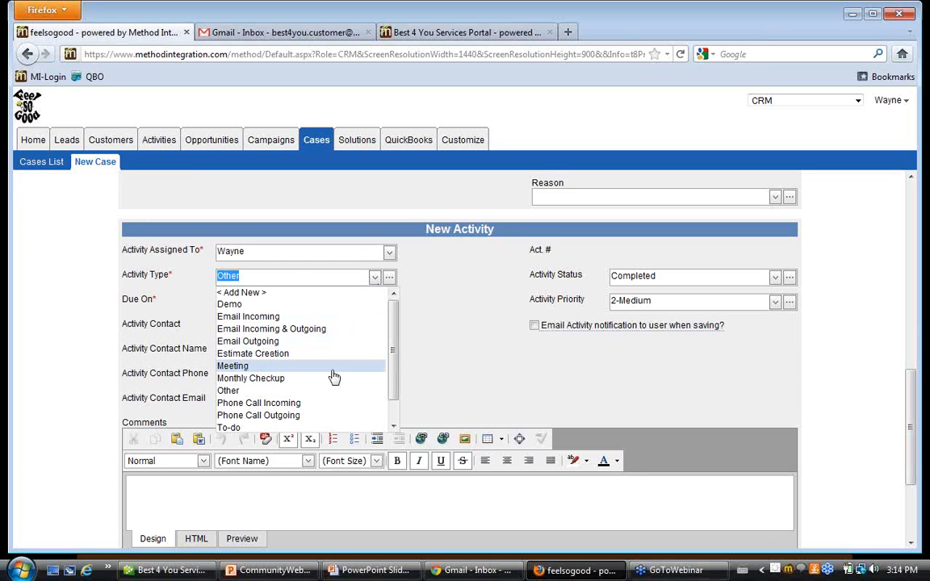
{"action": "left_click", "coordinate": [328, 403]}
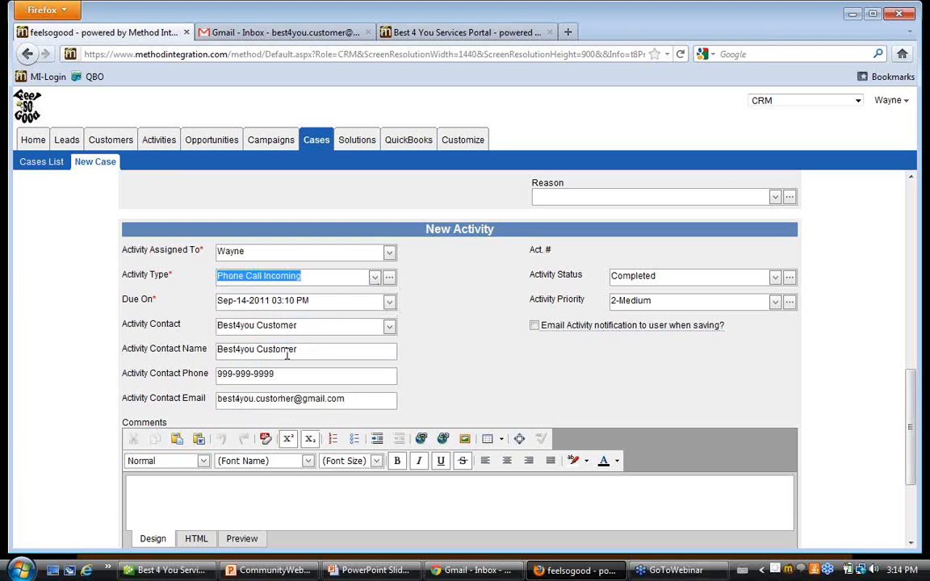
{"action": "left_click", "coordinate": [515, 370]}
{"action": "scroll", "coordinate": [517, 370], "scroll_direction": "down", "scroll_amount": 3}
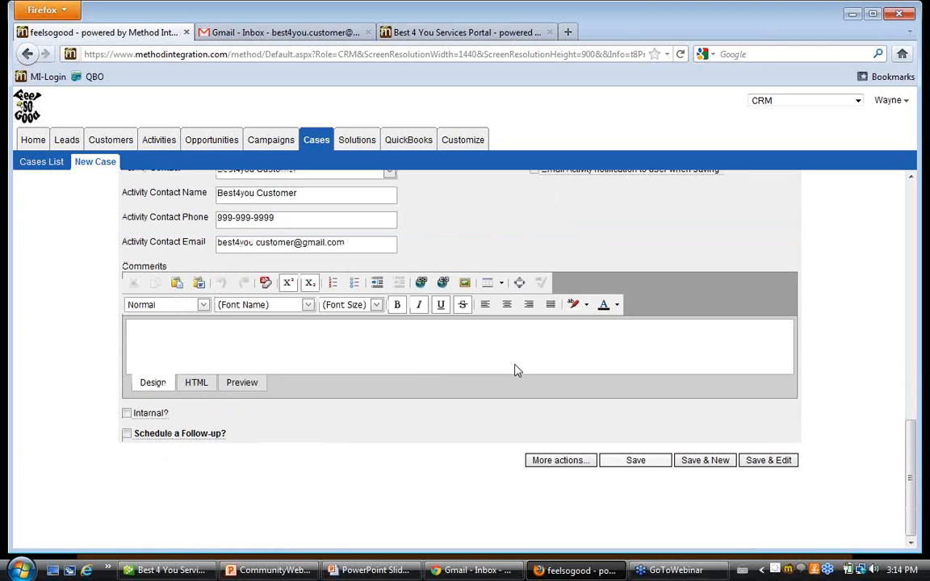
Enter "best4you phoned in and notified me of their issue" as the activity's comment.
{"action": "left_click", "coordinate": [206, 344]}
{"action": "type", "text": "best4"}
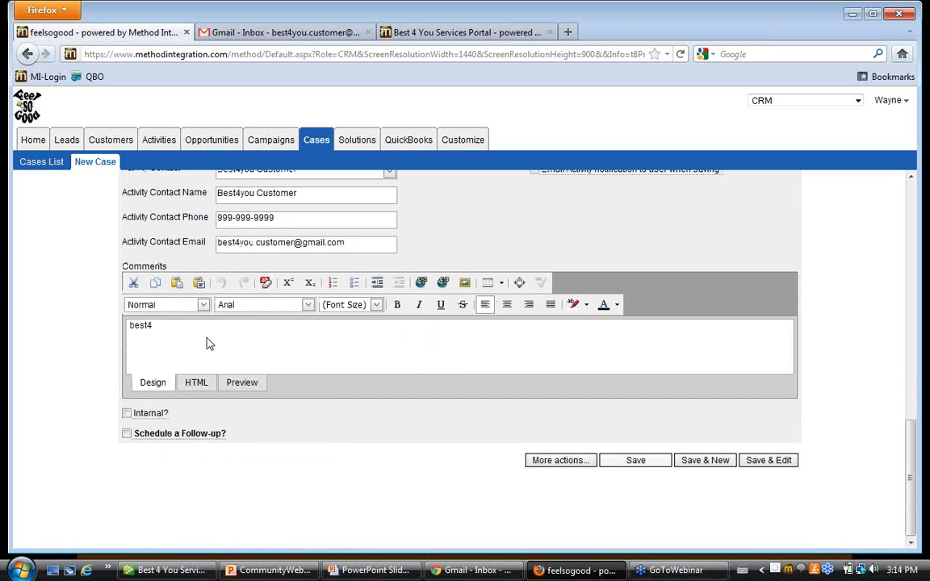
{"action": "type", "text": "you phoned in"}
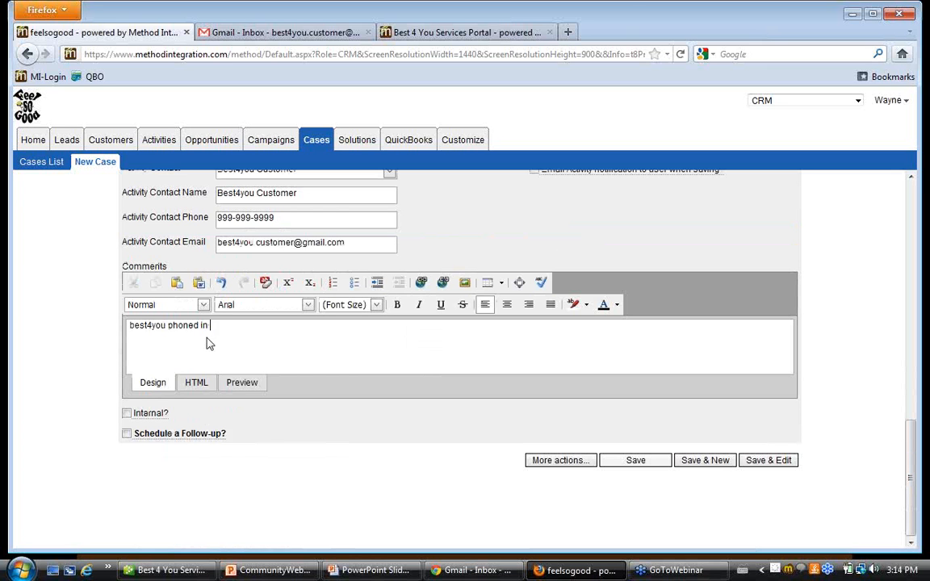
{"action": "type", "text": " and notified me of their issue"}
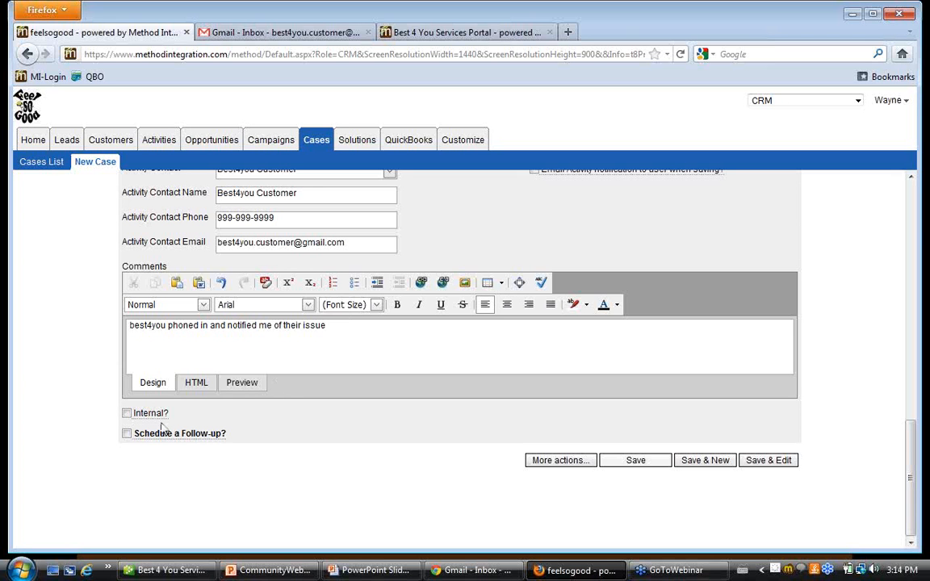
Schedule a follow-up of type To-do for the activity and assign it to the third user in the assignee choices.
{"action": "left_click", "coordinate": [127, 433]}
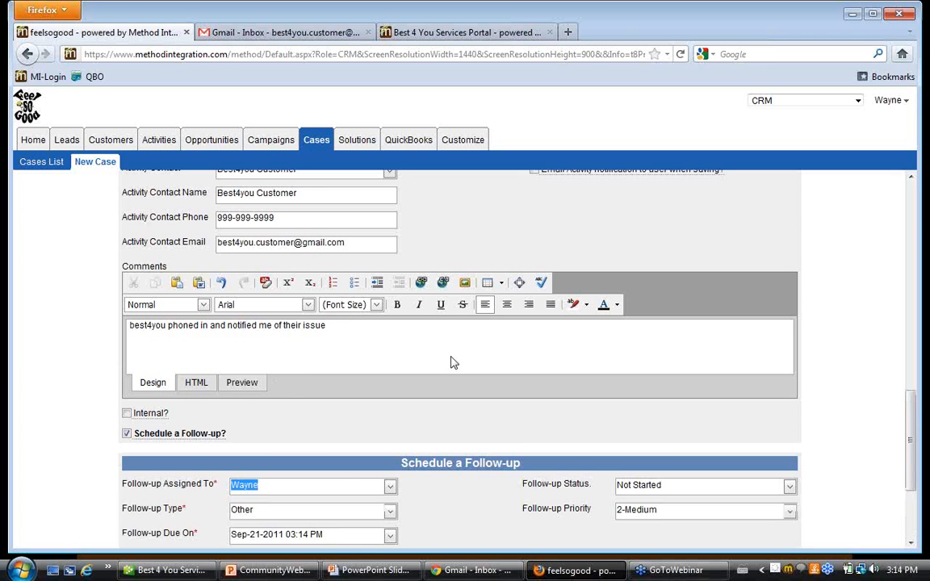
{"action": "scroll", "coordinate": [451, 361], "scroll_direction": "down", "scroll_amount": 4}
{"action": "left_click", "coordinate": [392, 328]}
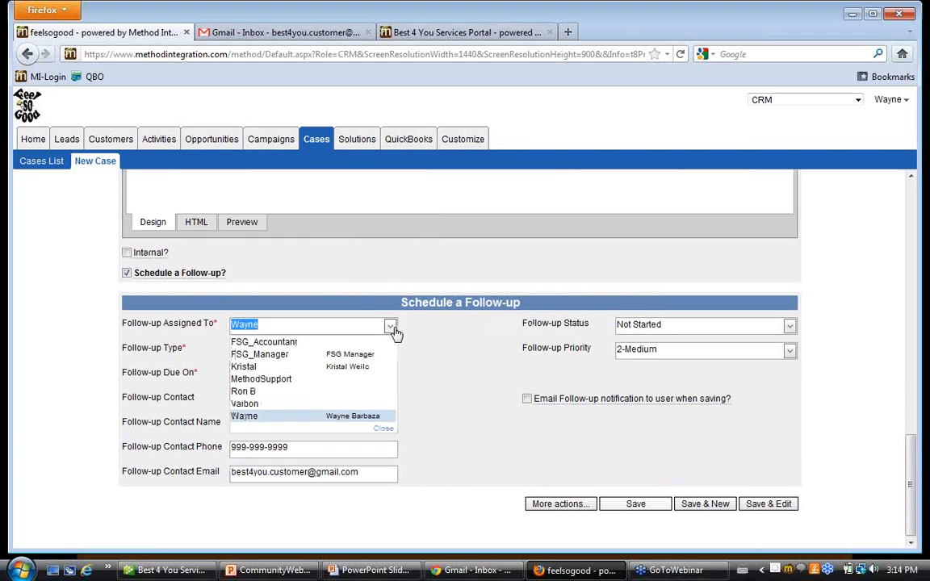
{"action": "left_click", "coordinate": [278, 368]}
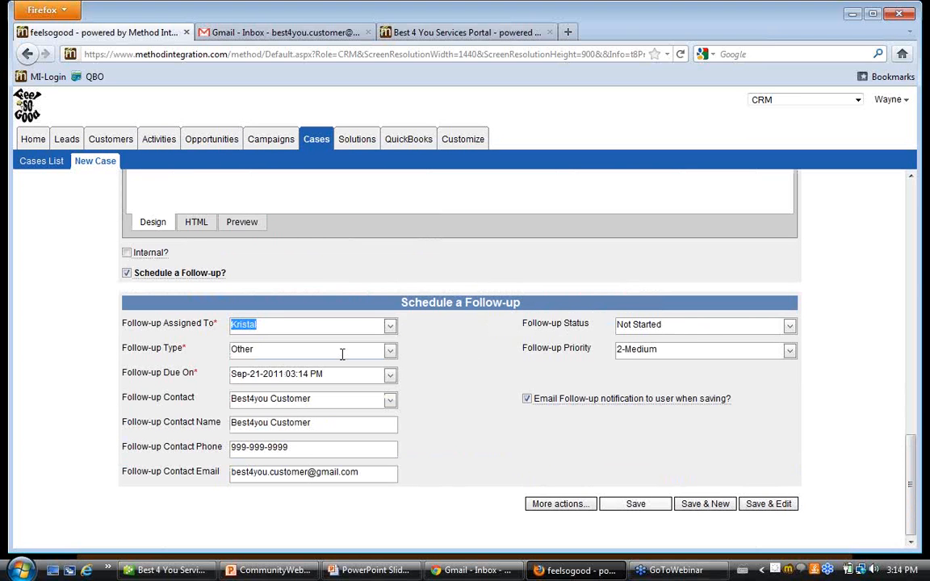
{"action": "left_click", "coordinate": [390, 356]}
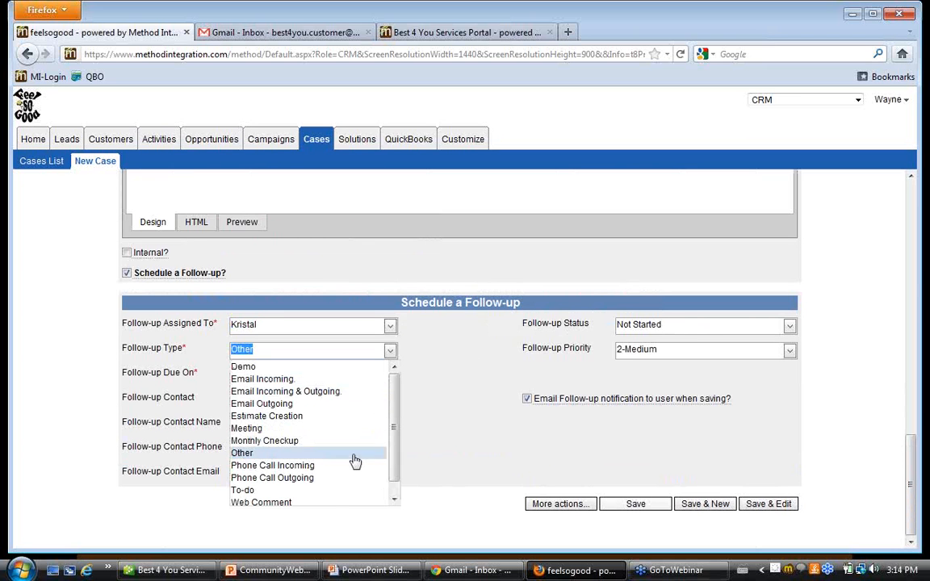
{"action": "left_click", "coordinate": [345, 491]}
{"action": "left_click", "coordinate": [486, 403]}
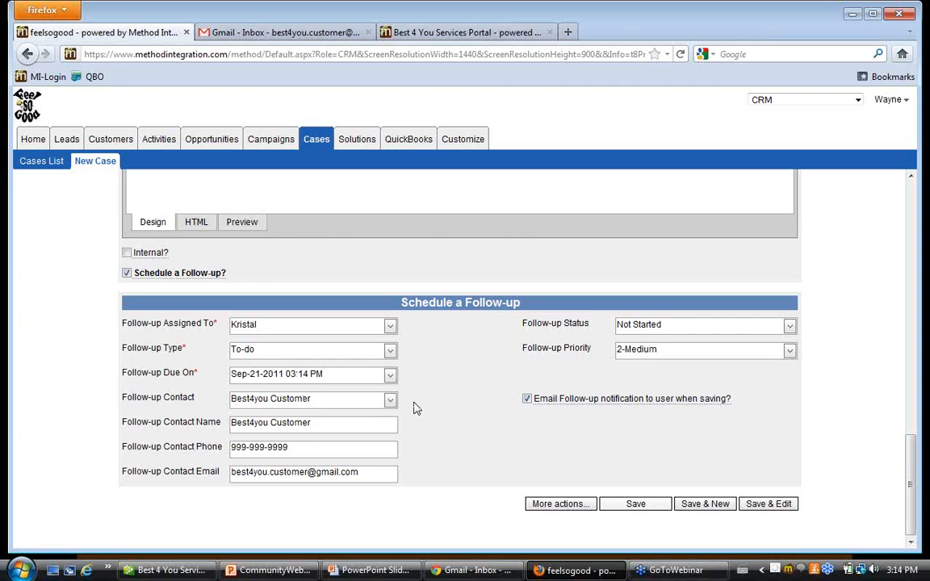
Review the case form's activity, comments and follow-up details, including the email notification options for the contact and assigned users.
{"action": "scroll", "coordinate": [413, 408], "scroll_direction": "up", "scroll_amount": 4}
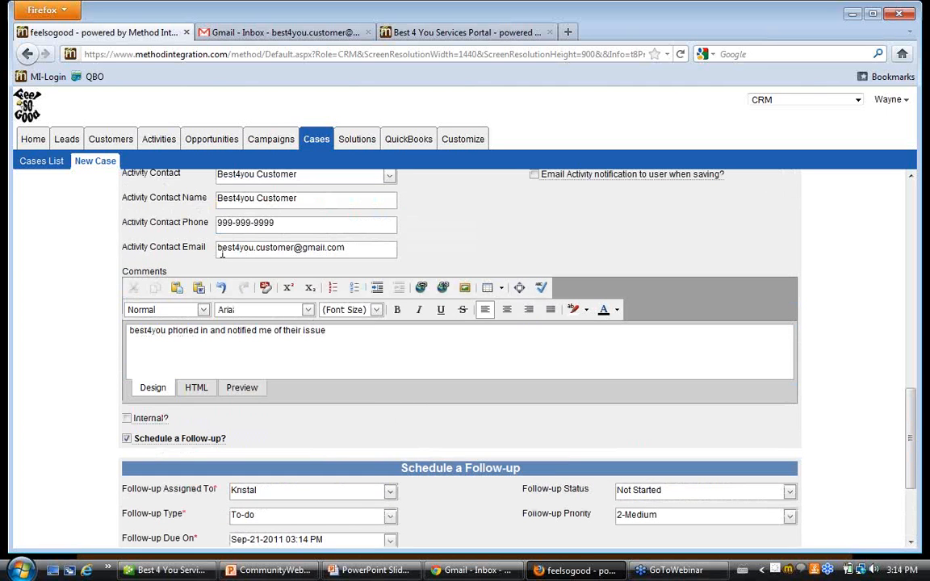
{"action": "scroll", "coordinate": [365, 477], "scroll_direction": "down", "scroll_amount": 4}
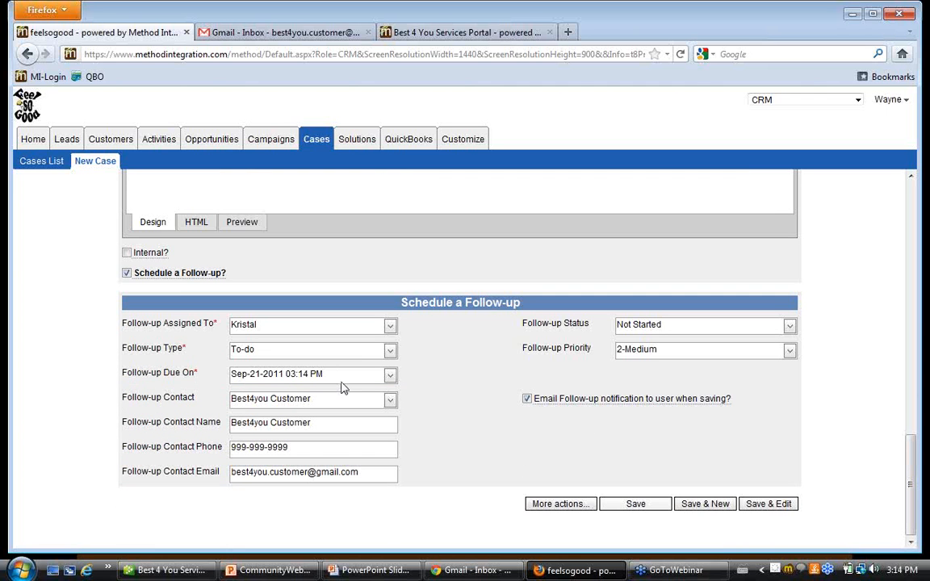
{"action": "scroll", "coordinate": [355, 395], "scroll_direction": "up", "scroll_amount": 6}
{"action": "triple_click", "coordinate": [339, 420]}
{"action": "left_click", "coordinate": [341, 420]}
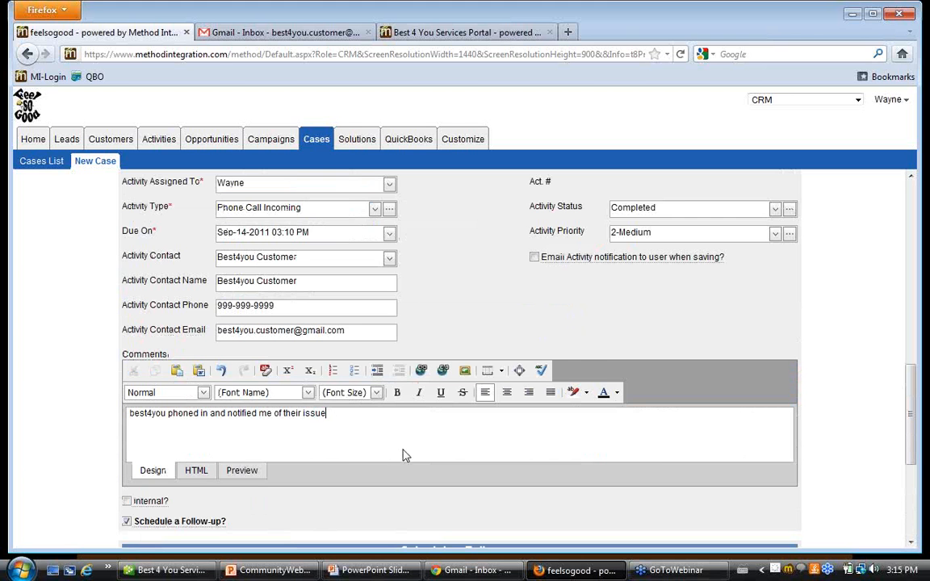
{"action": "scroll", "coordinate": [403, 452], "scroll_direction": "down", "scroll_amount": 6}
{"action": "scroll", "coordinate": [406, 446], "scroll_direction": "up", "scroll_amount": 15}
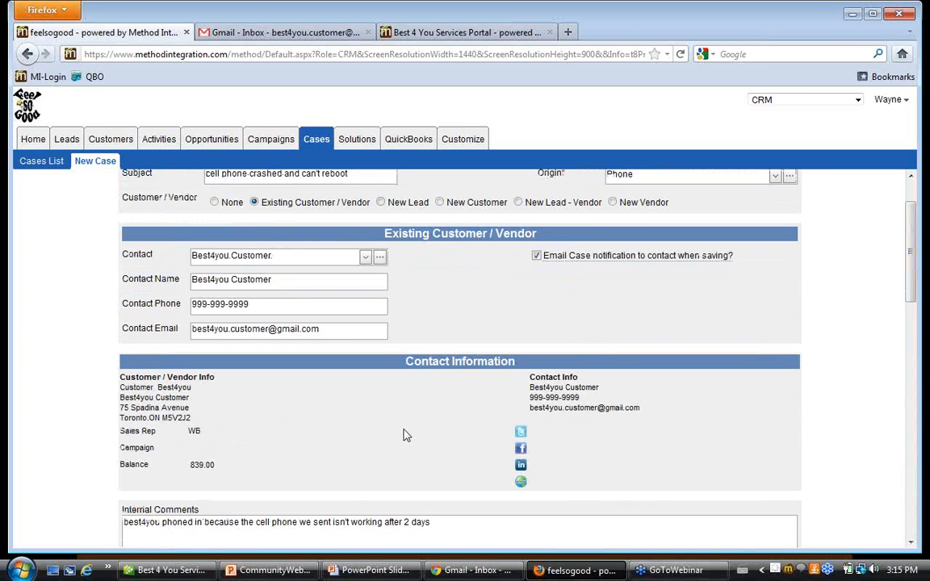
{"action": "scroll", "coordinate": [406, 436], "scroll_direction": "up", "scroll_amount": 2}
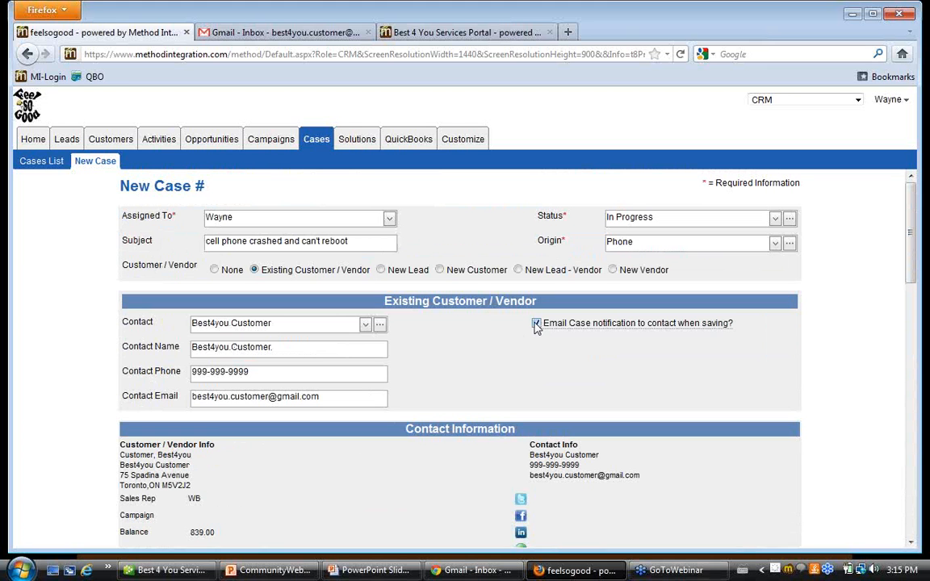
{"action": "mouse_move", "coordinate": [650, 324]}
{"action": "scroll", "coordinate": [476, 377], "scroll_direction": "down", "scroll_amount": 5}
{"action": "scroll", "coordinate": [482, 383], "scroll_direction": "down", "scroll_amount": 7}
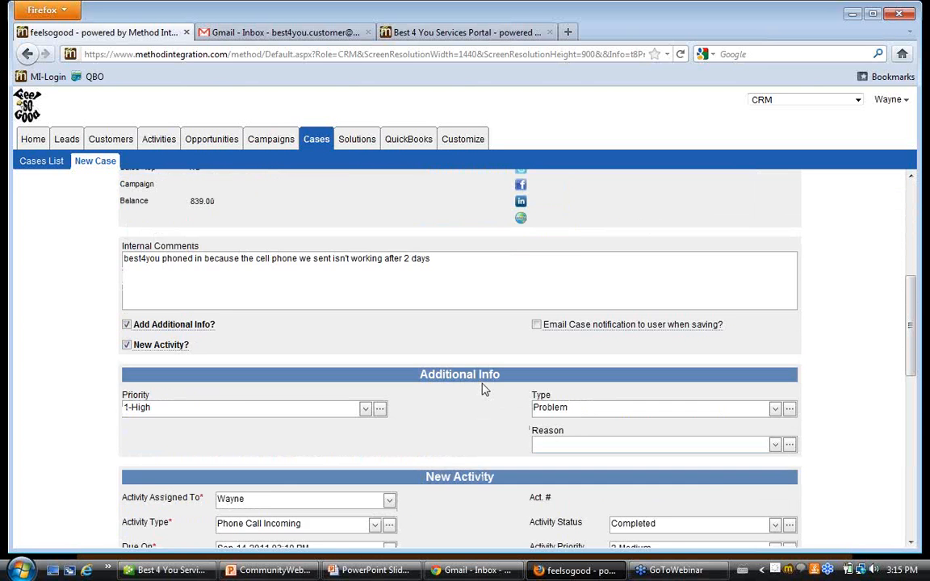
{"action": "scroll", "coordinate": [482, 389], "scroll_direction": "down", "scroll_amount": 3}
{"action": "scroll", "coordinate": [482, 389], "scroll_direction": "up", "scroll_amount": 3}
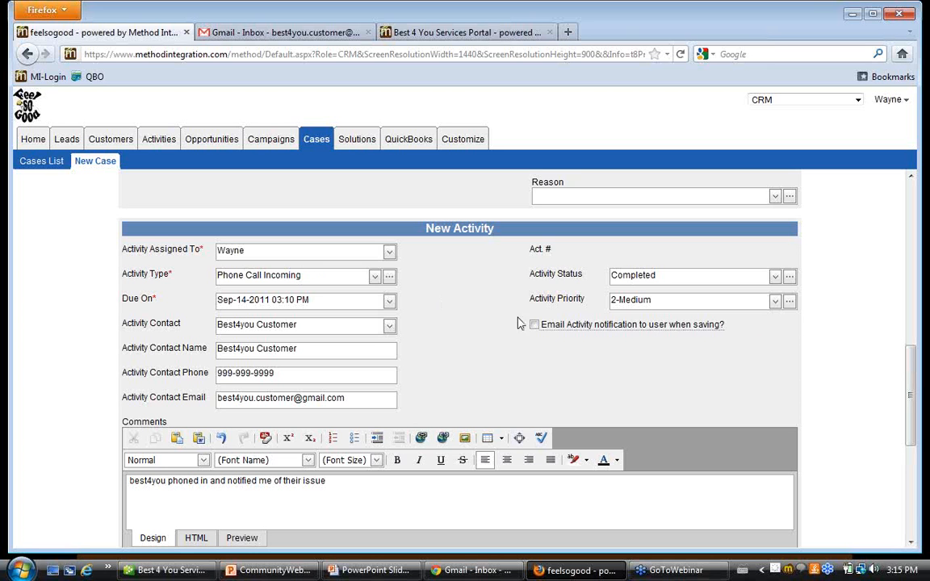
{"action": "scroll", "coordinate": [424, 281], "scroll_direction": "down", "scroll_amount": 2}
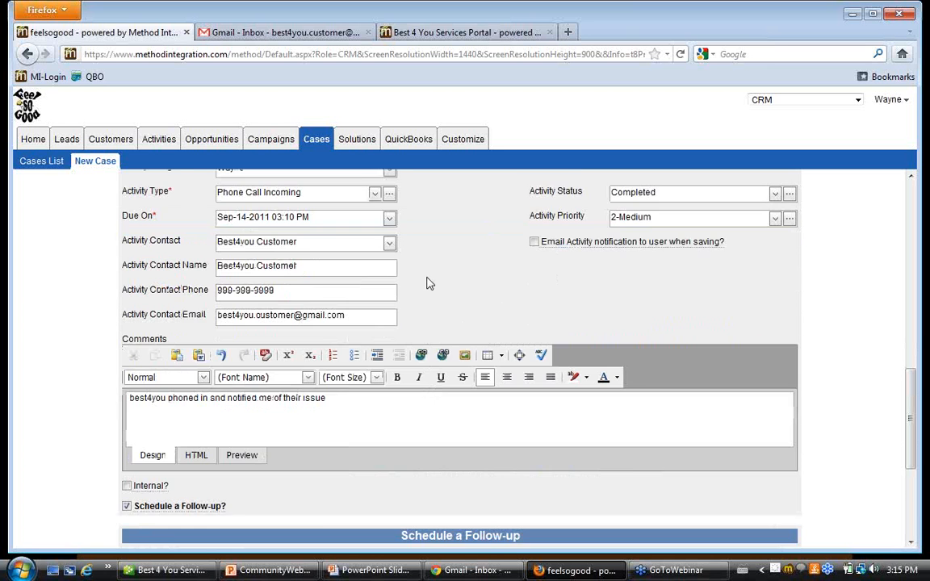
{"action": "scroll", "coordinate": [428, 283], "scroll_direction": "down", "scroll_amount": 5}
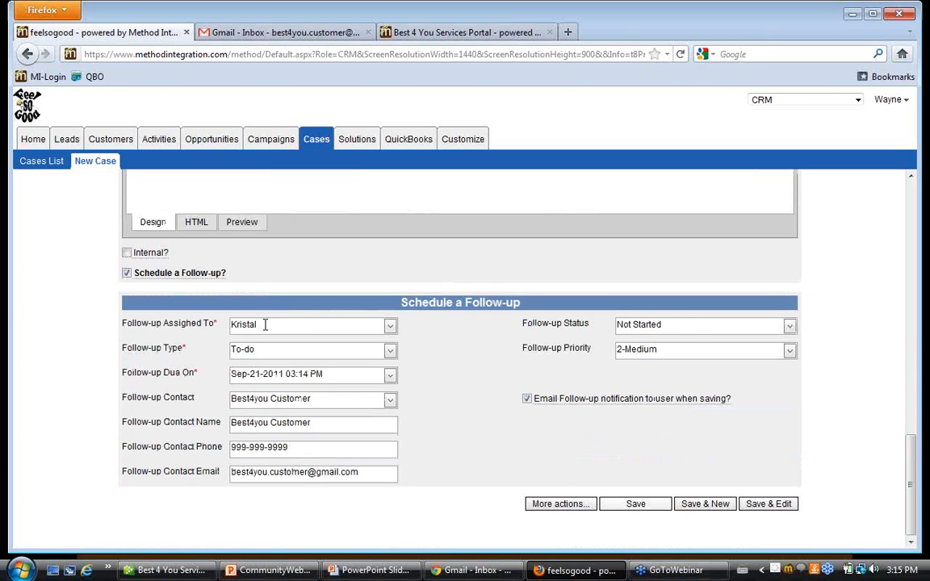
{"action": "mouse_move", "coordinate": [618, 399]}
{"action": "scroll", "coordinate": [186, 210], "scroll_direction": "up", "scroll_amount": 10}
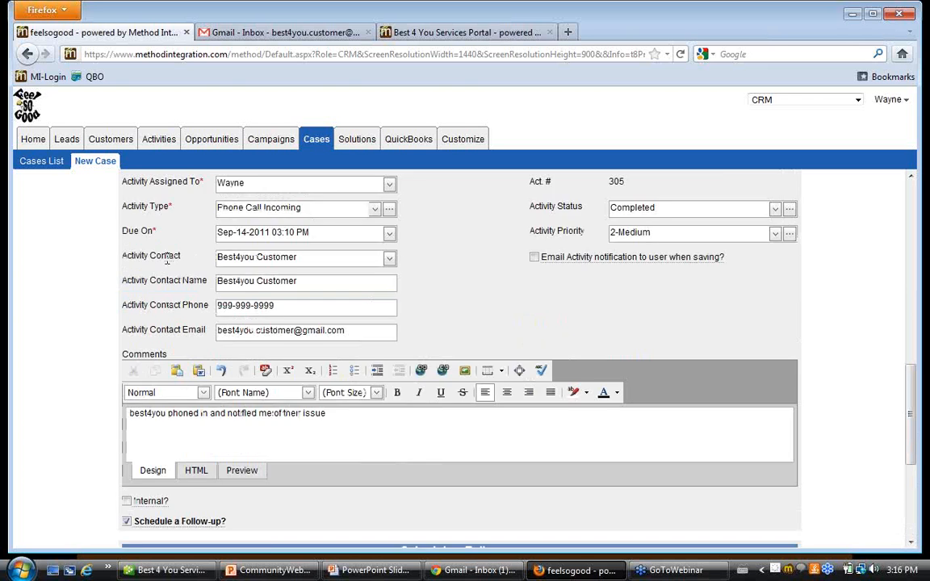
Look at the existing activities list, and return to the cell phone case to check its header details.
{"action": "left_click", "coordinate": [149, 142]}
{"action": "left_click", "coordinate": [113, 141]}
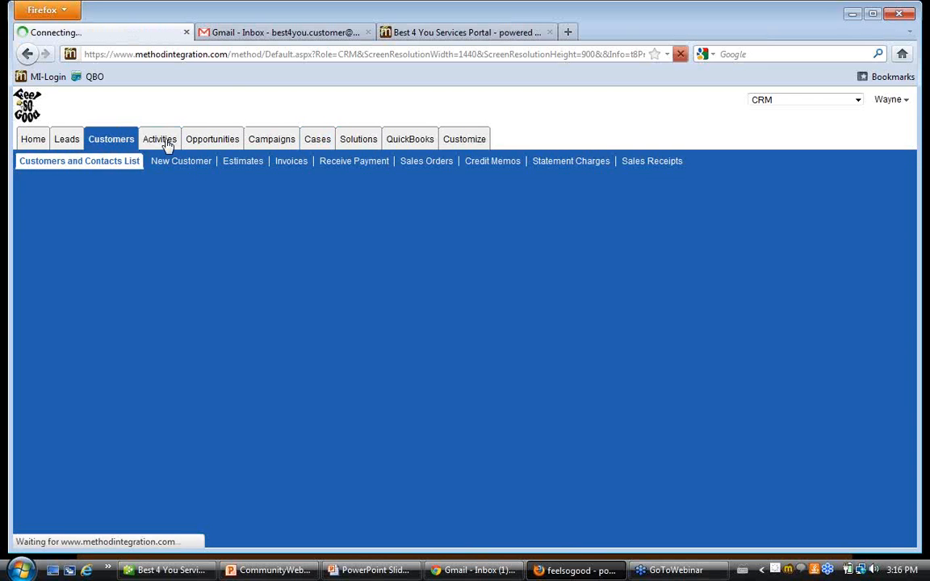
{"action": "left_click", "coordinate": [162, 141]}
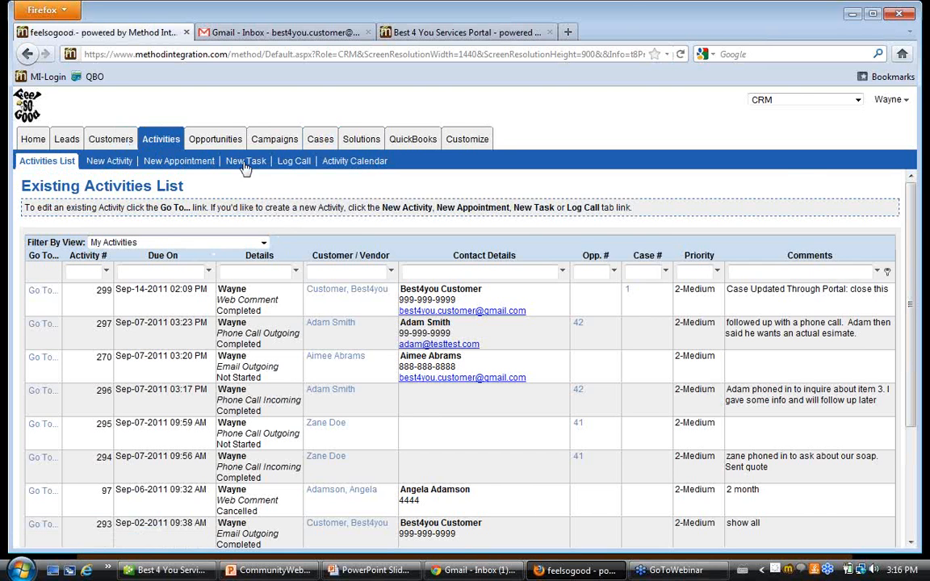
{"action": "left_click", "coordinate": [319, 141]}
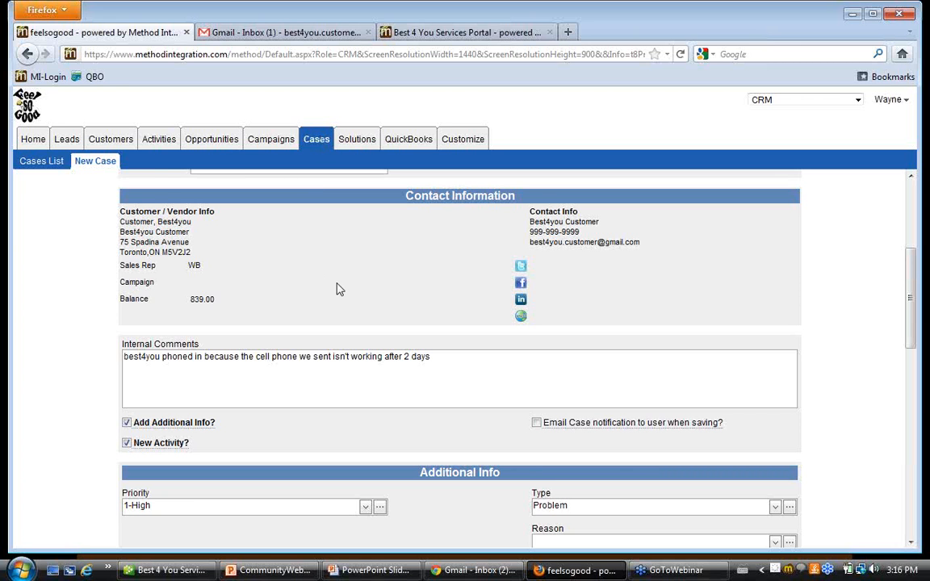
{"action": "scroll", "coordinate": [339, 289], "scroll_direction": "up", "scroll_amount": 5}
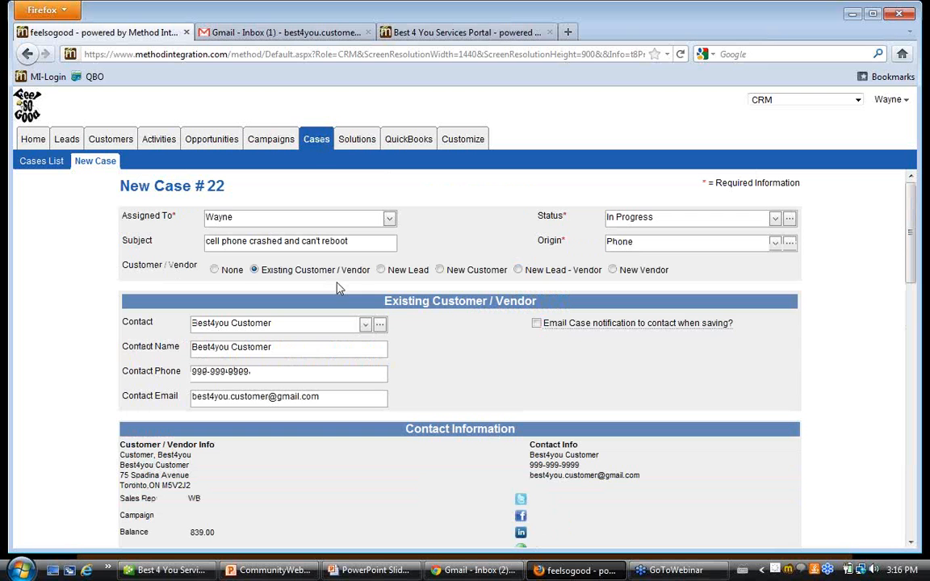
Open the existing cases list and refresh it to check for the new cell phone case.
{"action": "left_click", "coordinate": [37, 161]}
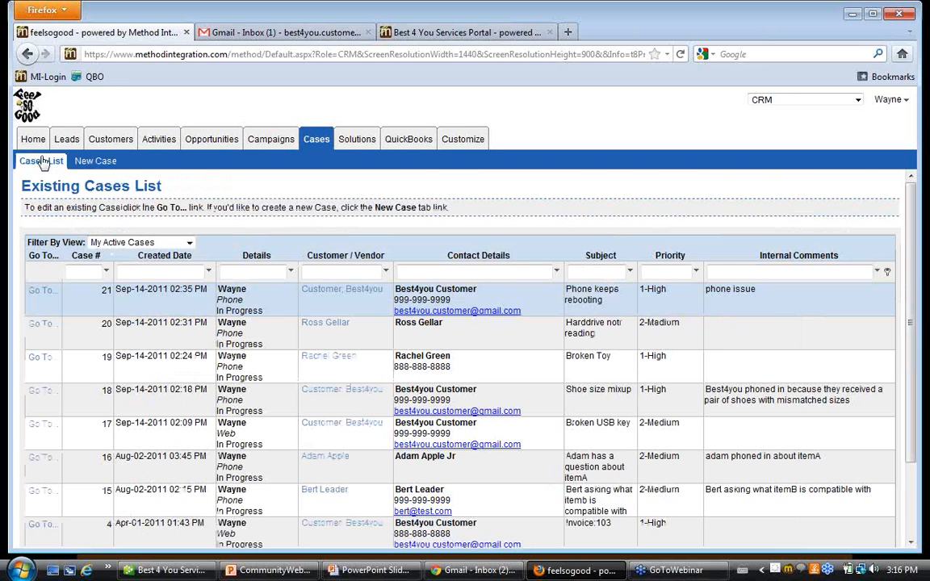
{"action": "scroll", "coordinate": [607, 413], "scroll_direction": "down", "scroll_amount": 3}
{"action": "left_click", "coordinate": [887, 465]}
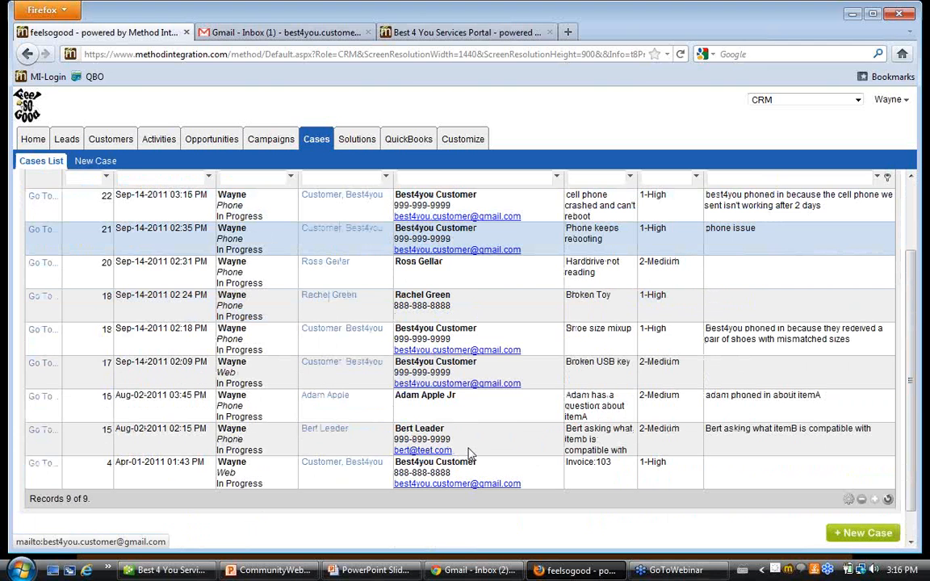
Filter the existing cases list by subject "cell" to find the cell phone case, and clear the filter.
{"action": "scroll", "coordinate": [490, 455], "scroll_direction": "up", "scroll_amount": 3}
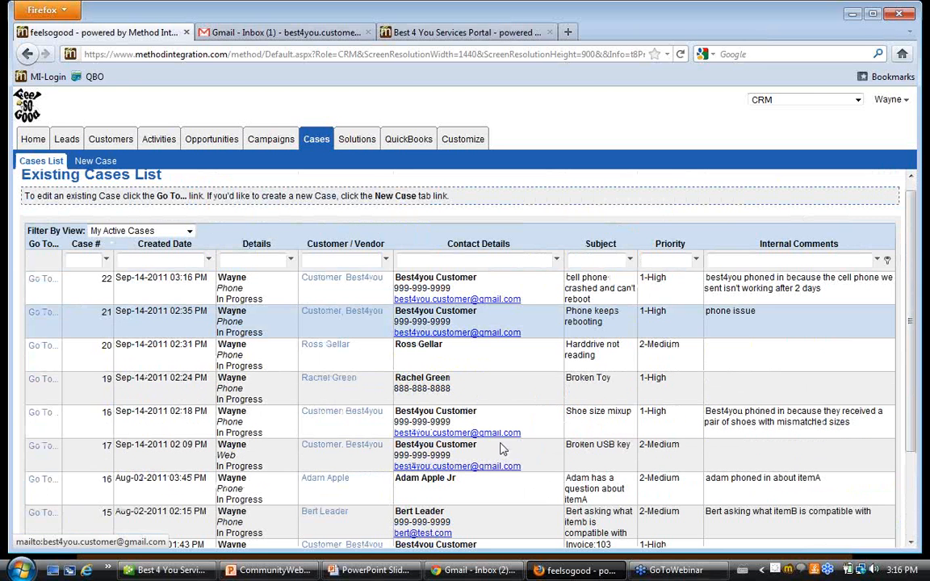
{"action": "left_click", "coordinate": [595, 260]}
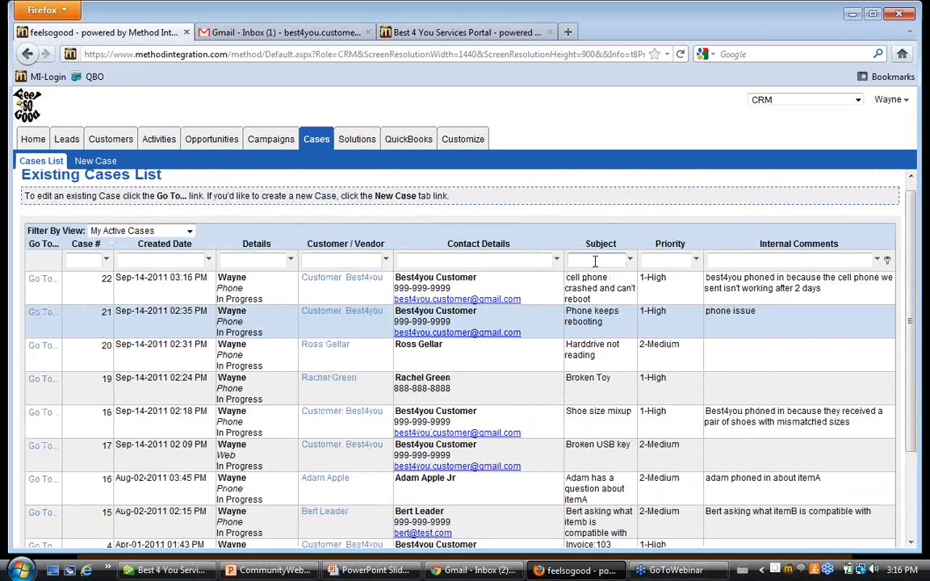
{"action": "type", "text": "cell"}
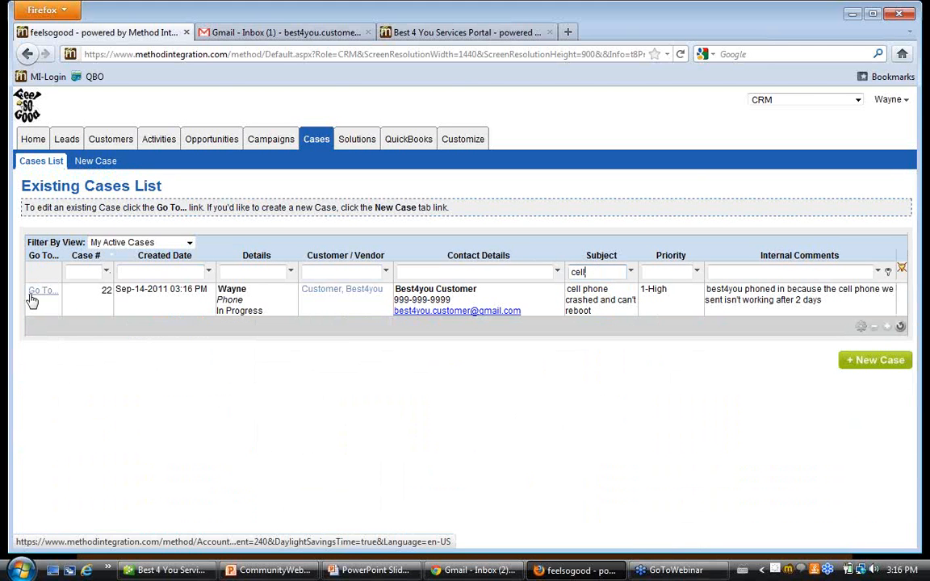
{"action": "left_click", "coordinate": [902, 272]}
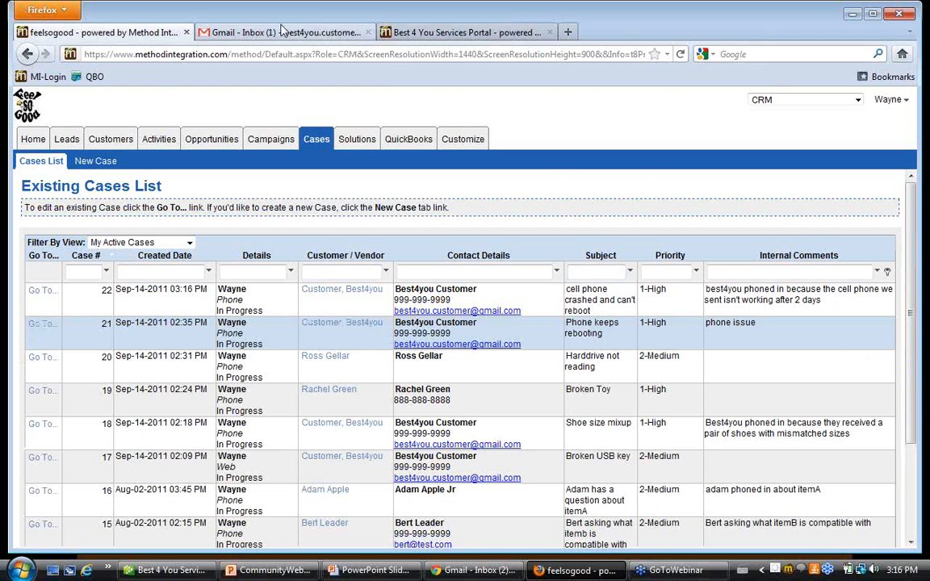
Switch to the customer's Gmail inbox and read the notification email for the case "cell phone crashed and can't reboot".
{"action": "left_click", "coordinate": [279, 33]}
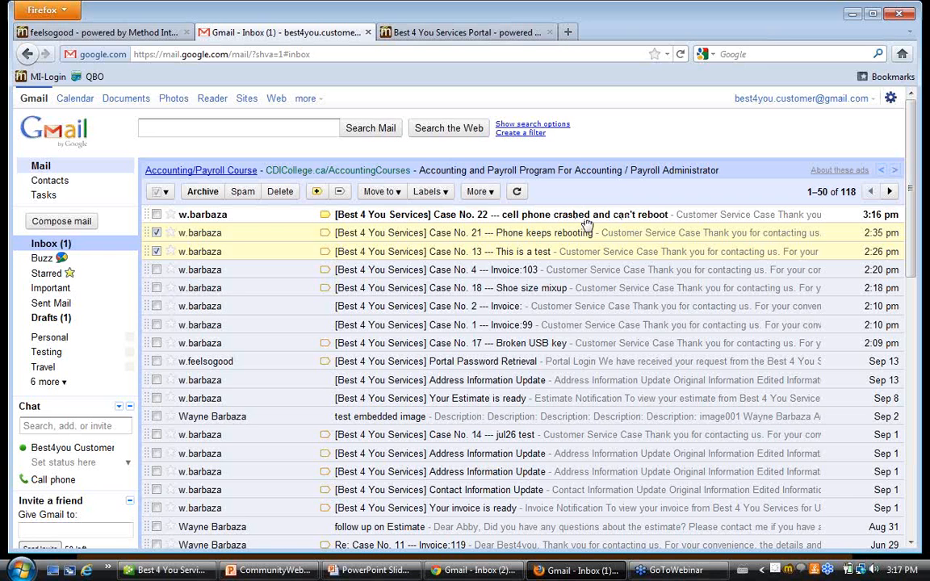
{"action": "left_click", "coordinate": [476, 224]}
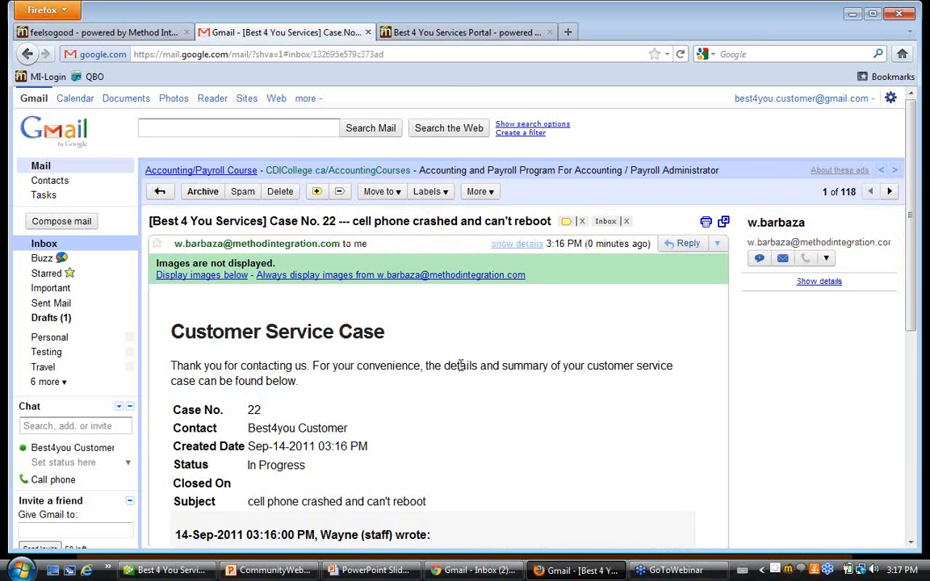
{"action": "scroll", "coordinate": [463, 372], "scroll_direction": "down", "scroll_amount": 2}
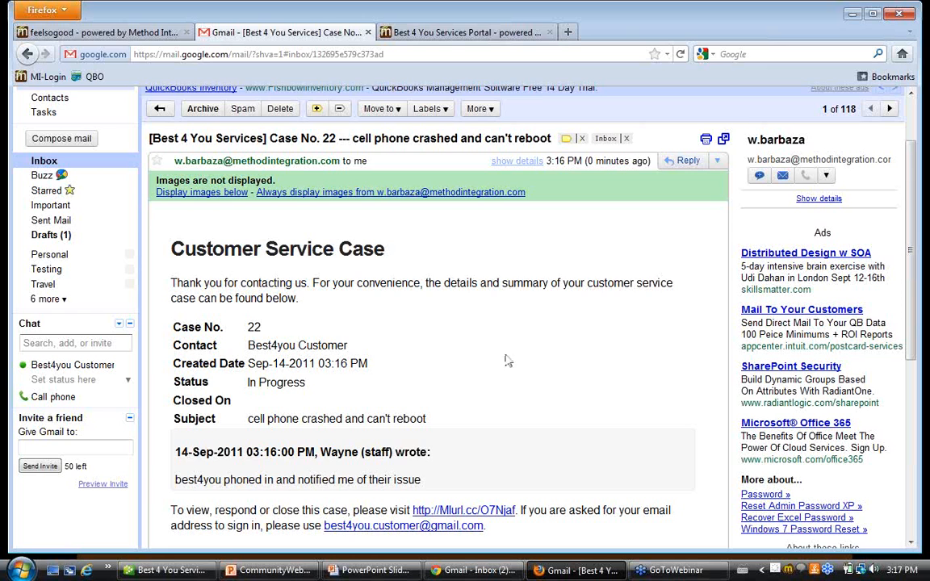
{"action": "scroll", "coordinate": [498, 364], "scroll_direction": "down", "scroll_amount": 2}
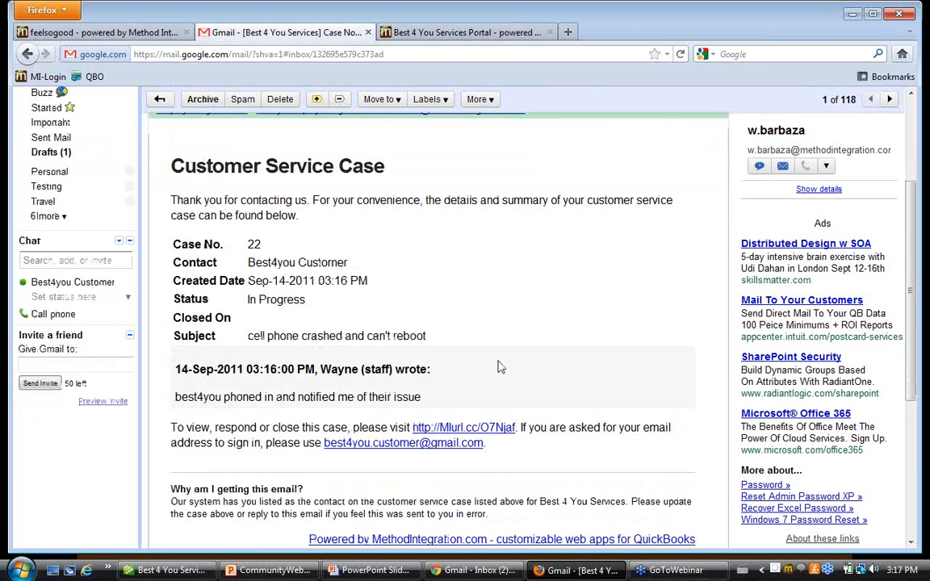
{"action": "scroll", "coordinate": [498, 368], "scroll_direction": "up", "scroll_amount": 2}
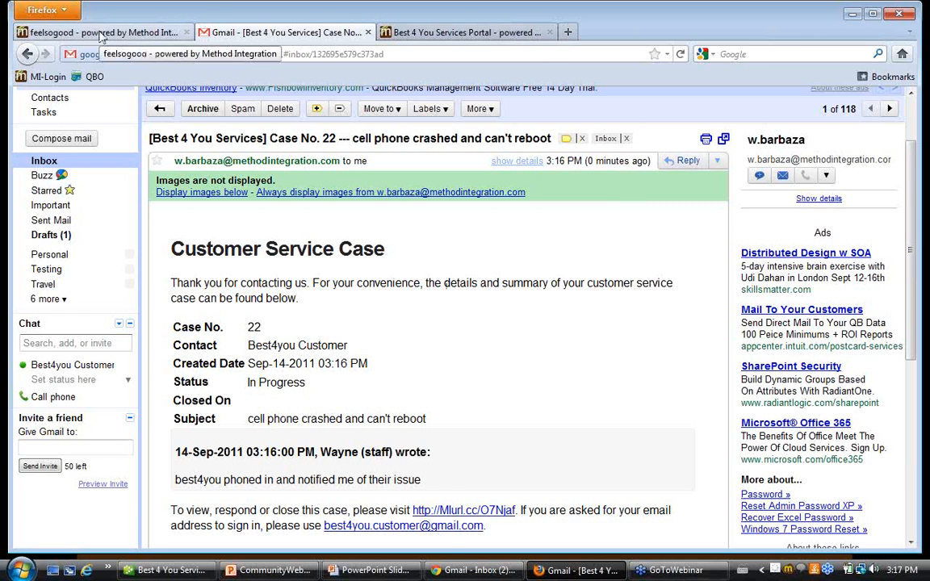
Return to the CRM and search the existing solutions list for solution bodies containing "frozen".
{"action": "left_click", "coordinate": [101, 34]}
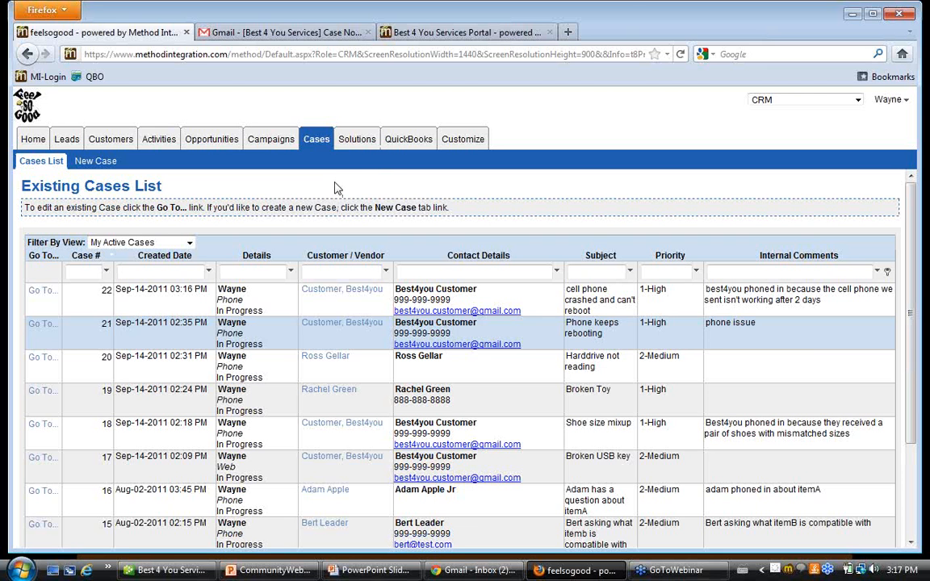
{"action": "left_click", "coordinate": [349, 143]}
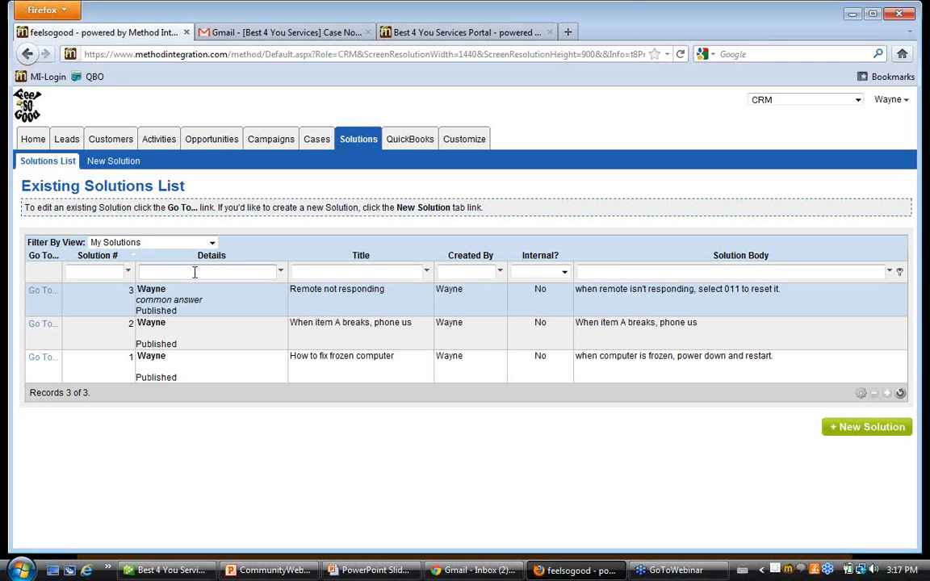
{"action": "key", "text": "Tab"}
{"action": "key", "text": "Tab"}
{"action": "key", "text": "Tab"}
{"action": "key", "text": "Tab"}
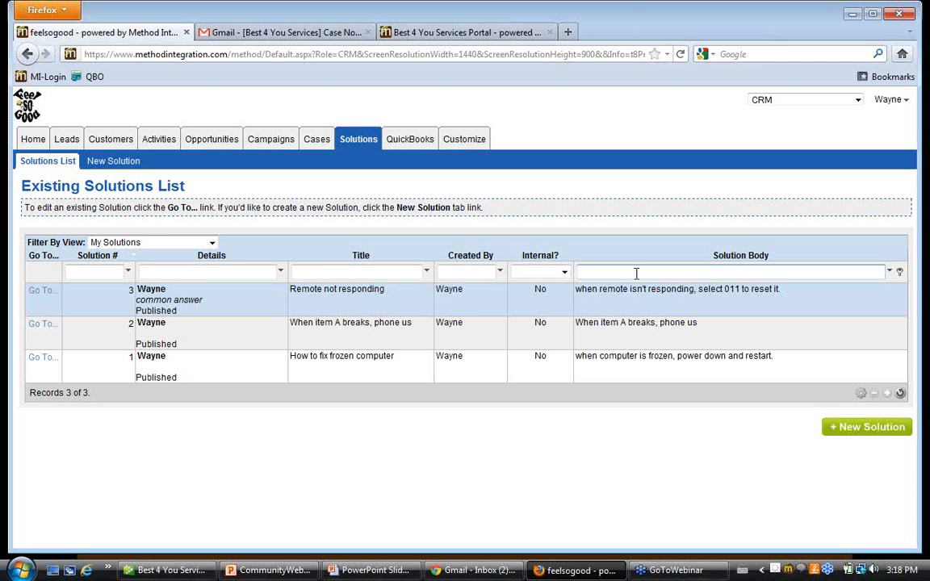
{"action": "type", "text": "frozen"}
{"action": "key", "text": "Return"}
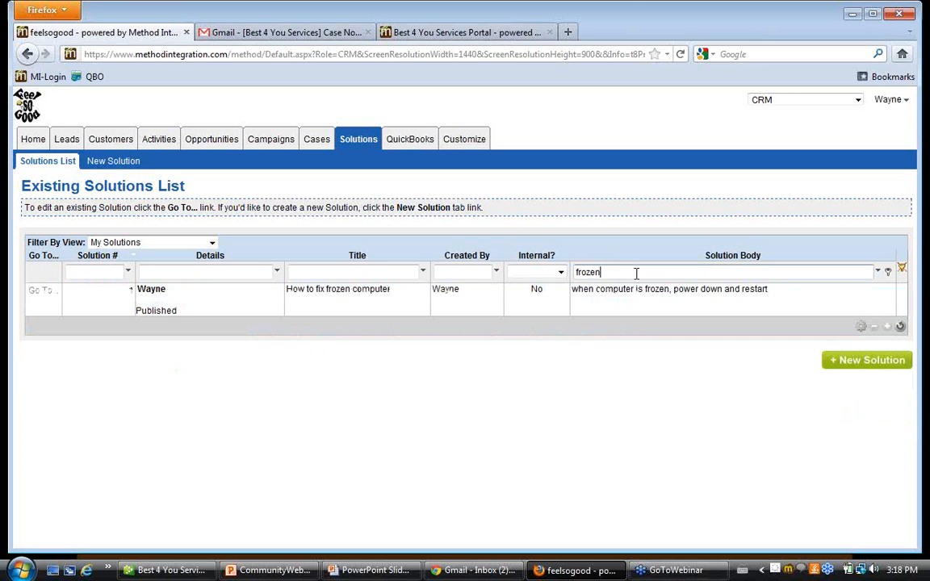
Clear the solution body filter to restore the full solutions list.
{"action": "key", "text": "BackSpace"}
{"action": "key", "text": "BackSpace"}
{"action": "key", "text": "BackSpace"}
{"action": "key", "text": "BackSpace"}
{"action": "key", "text": "BackSpace"}
{"action": "key", "text": "BackSpace"}
{"action": "left_click", "coordinate": [902, 270]}
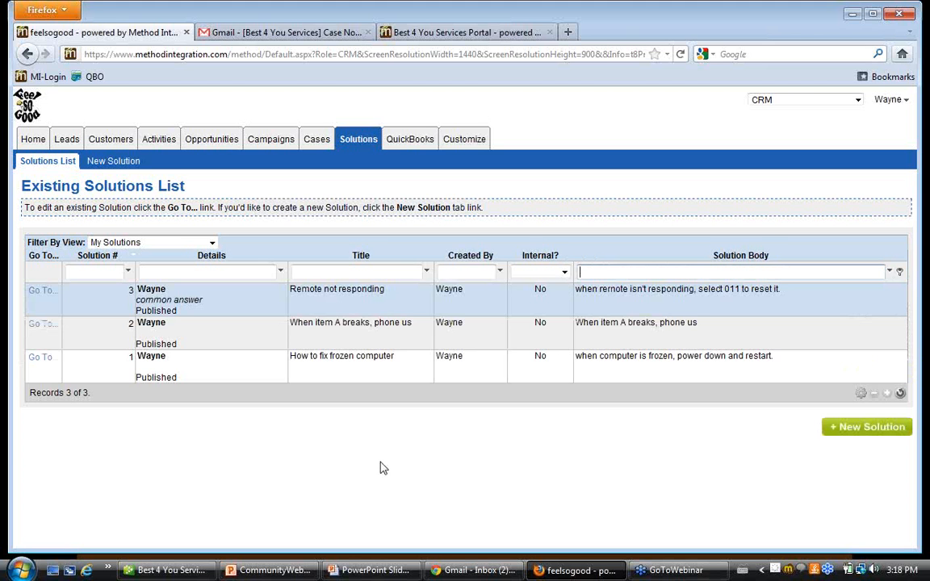
Start a new solution and title it "Phone cannot reboot".
{"action": "left_click", "coordinate": [113, 163]}
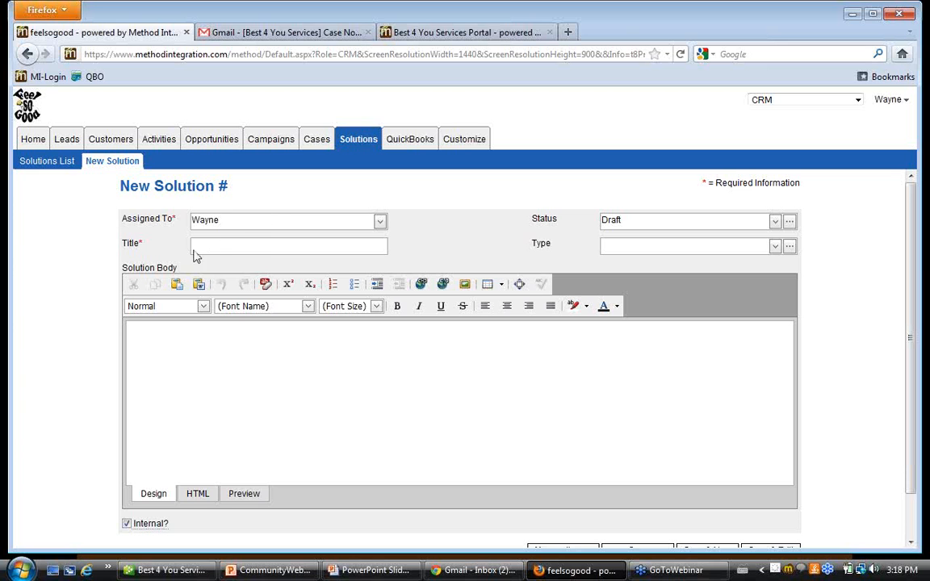
{"action": "left_click", "coordinate": [257, 246]}
{"action": "type", "text": "Phone cannot reboot"}
{"action": "key", "text": "Tab"}
Set the new solution's status to Published and its type to common answer.
{"action": "left_click", "coordinate": [775, 222]}
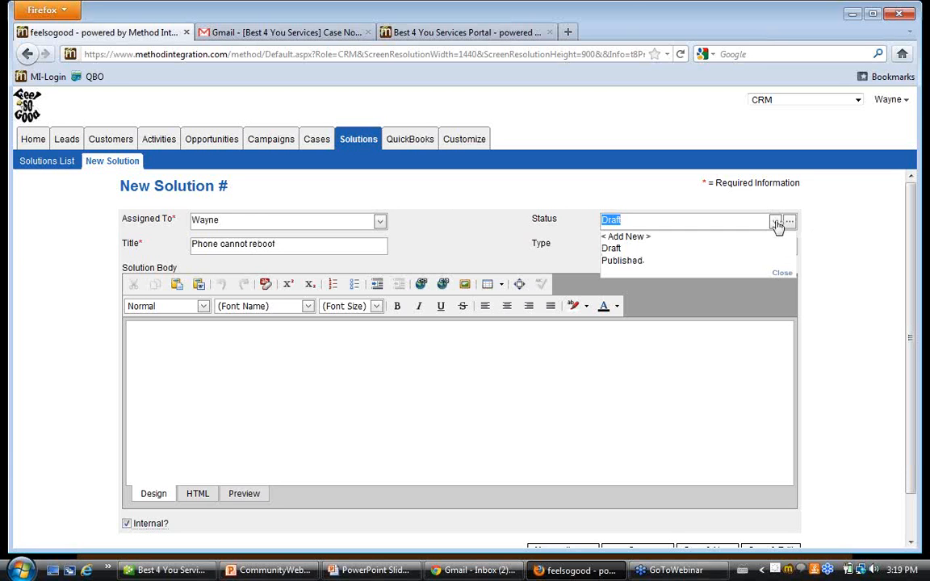
{"action": "left_click", "coordinate": [668, 263]}
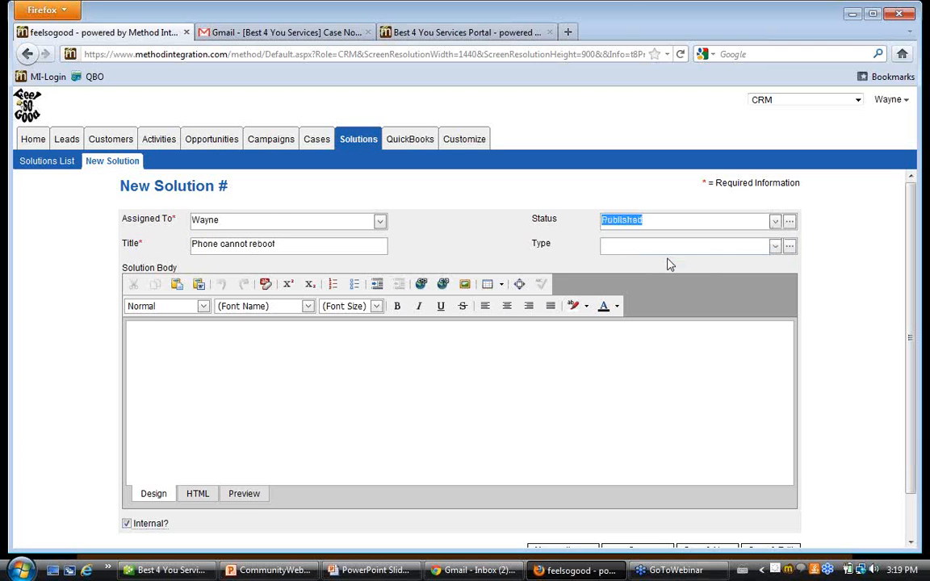
{"action": "left_click", "coordinate": [775, 247]}
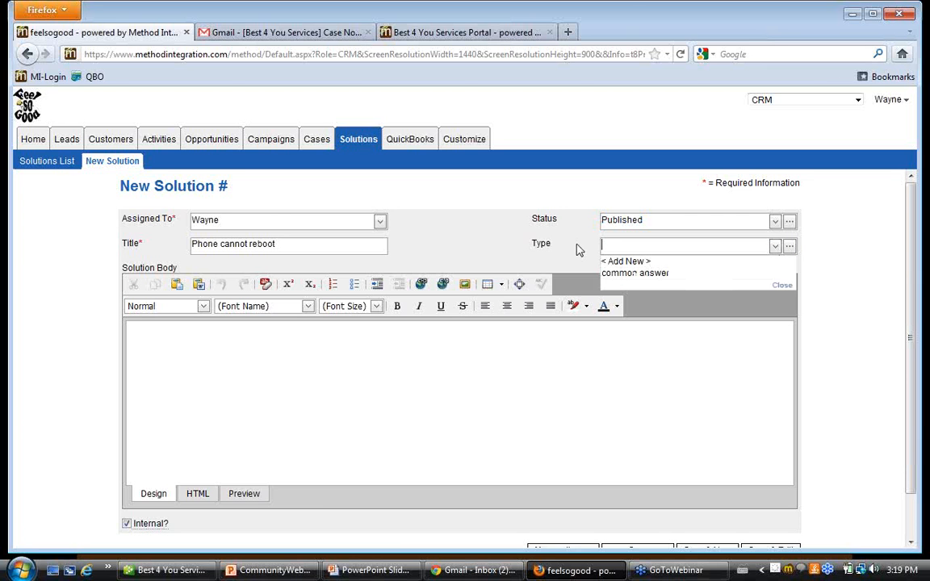
{"action": "left_click", "coordinate": [622, 275]}
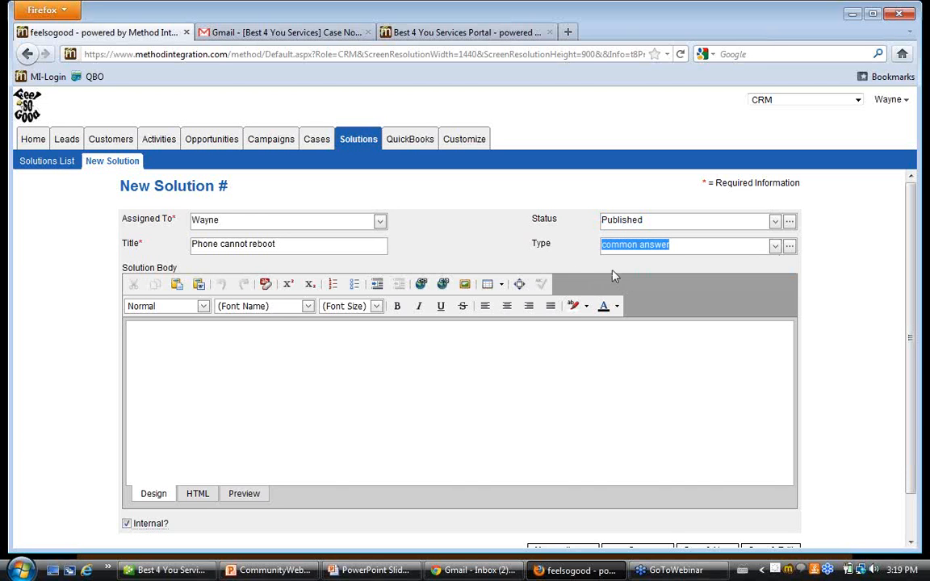
Write the solution body as "to force boot the phone press *#*".
{"action": "left_click", "coordinate": [216, 349]}
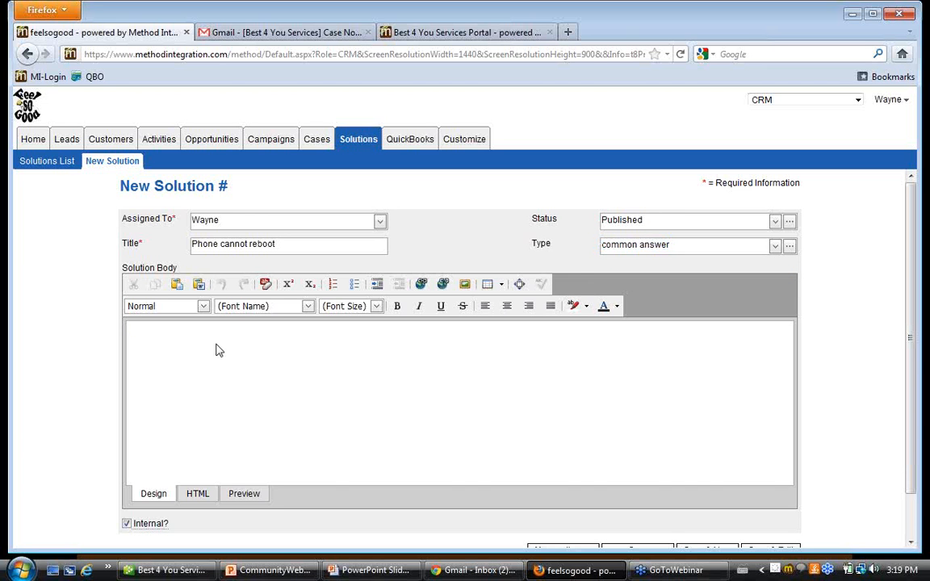
{"action": "type", "text": "to force boot a"}
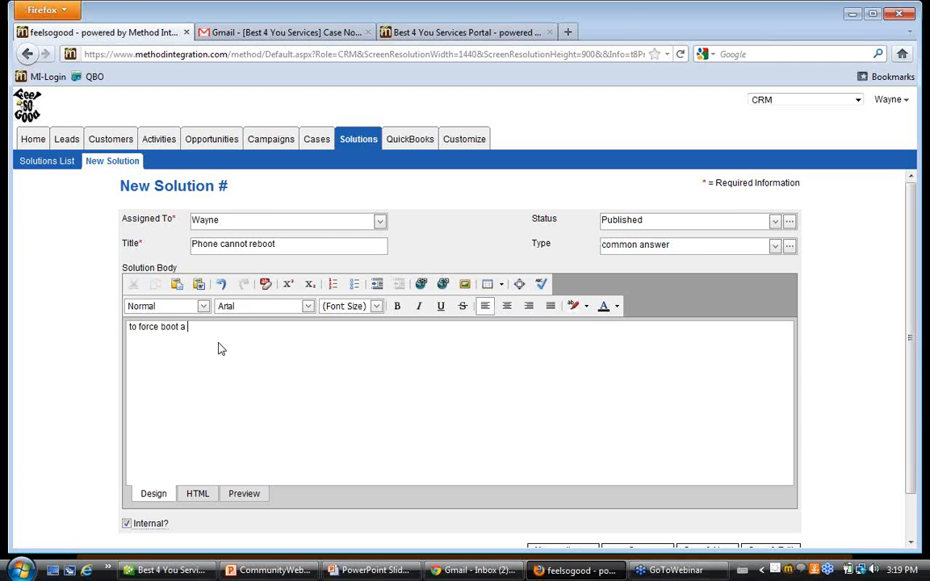
{"action": "key", "text": "BackSpace"}
{"action": "key", "text": "BackSpace"}
{"action": "type", "text": "the phone press \"#\""}
Make the solution non-internal and save it.
{"action": "scroll", "coordinate": [314, 378], "scroll_direction": "down", "scroll_amount": 1}
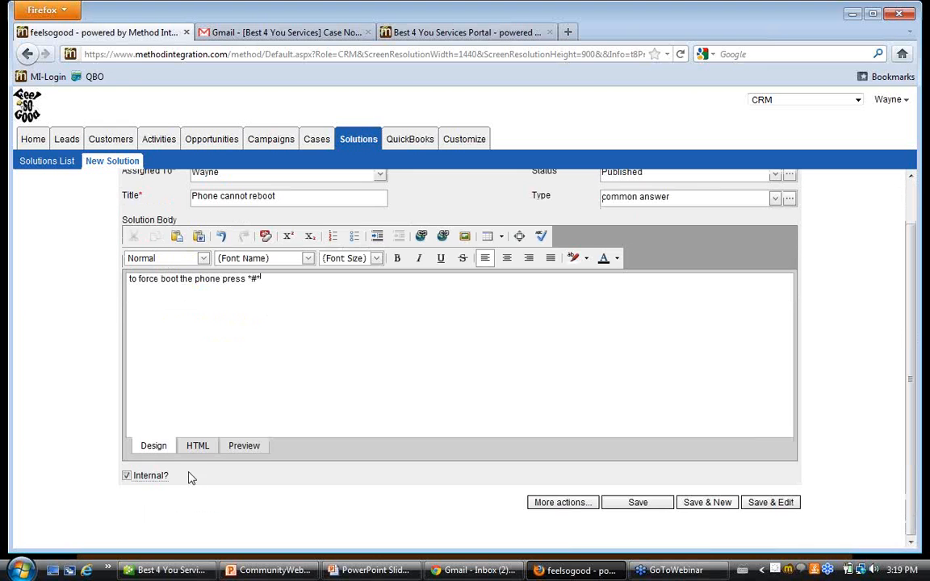
{"action": "left_click", "coordinate": [126, 476]}
{"action": "scroll", "coordinate": [501, 462], "scroll_direction": "up", "scroll_amount": 1}
{"action": "scroll", "coordinate": [500, 462], "scroll_direction": "down", "scroll_amount": 1}
{"action": "left_click", "coordinate": [638, 505]}
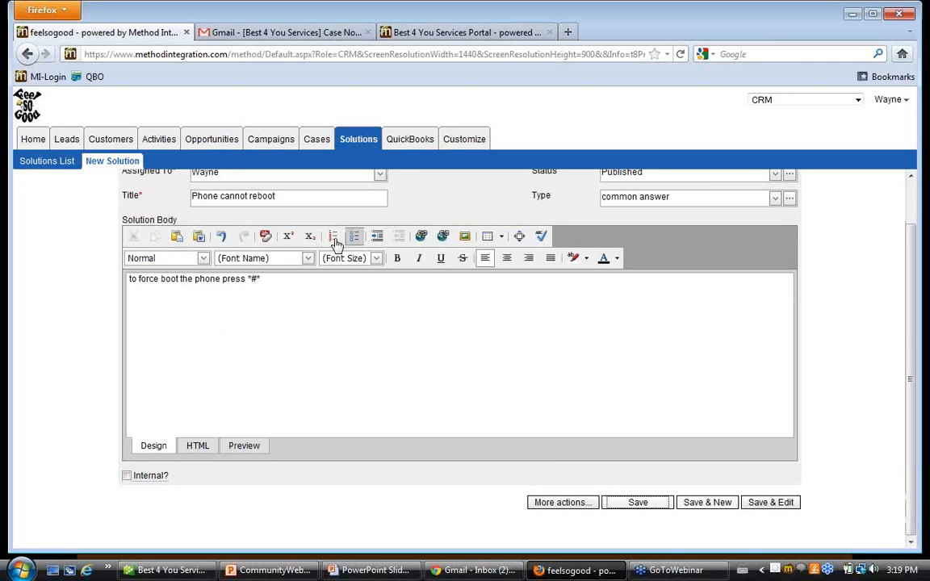
Check the saved solution's header, and refresh the existing solutions list to look for the new entry.
{"action": "scroll", "coordinate": [266, 242], "scroll_direction": "up", "scroll_amount": 1}
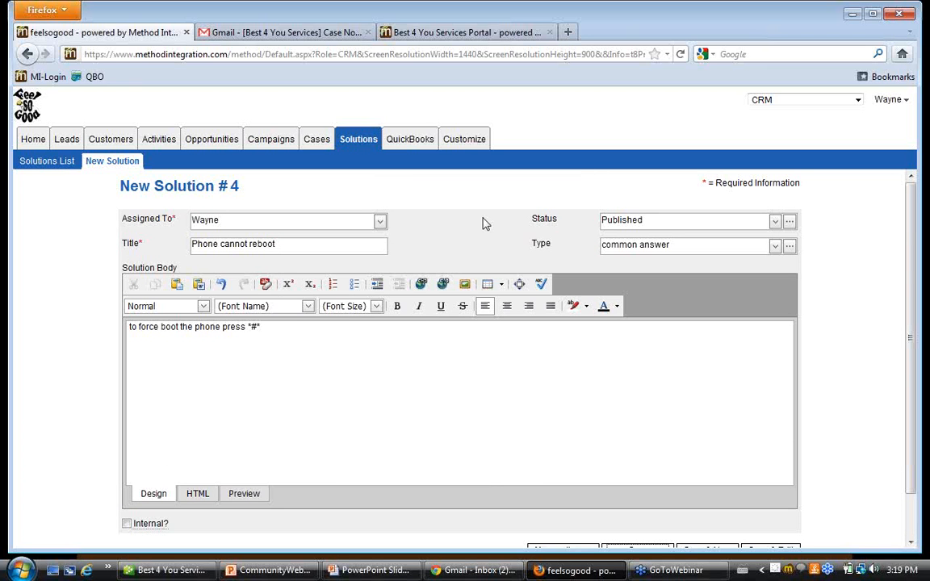
{"action": "left_click", "coordinate": [52, 161]}
{"action": "left_click", "coordinate": [898, 394]}
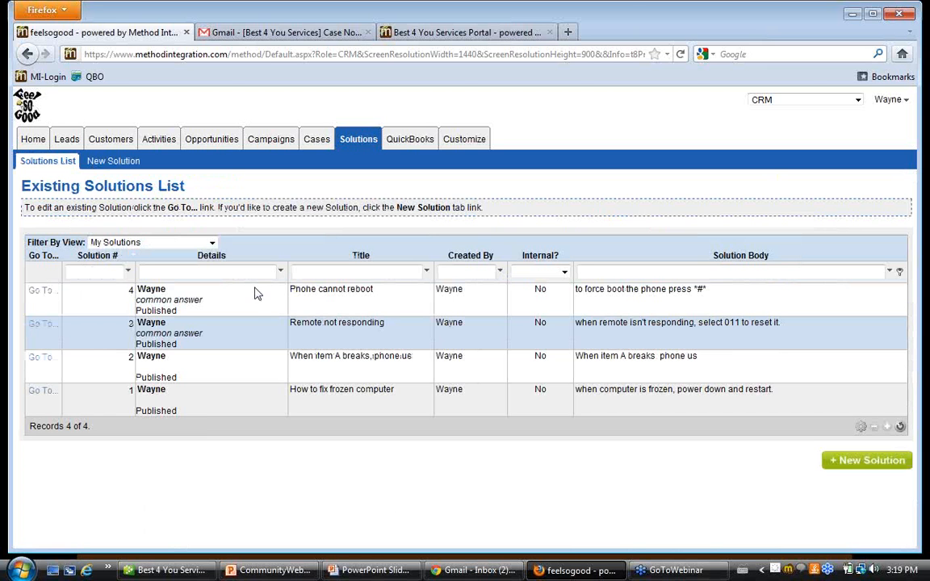
Open the "Remote not responding" solution, review its details and attached documents, and return to the solutions list.
{"action": "left_click", "coordinate": [39, 324]}
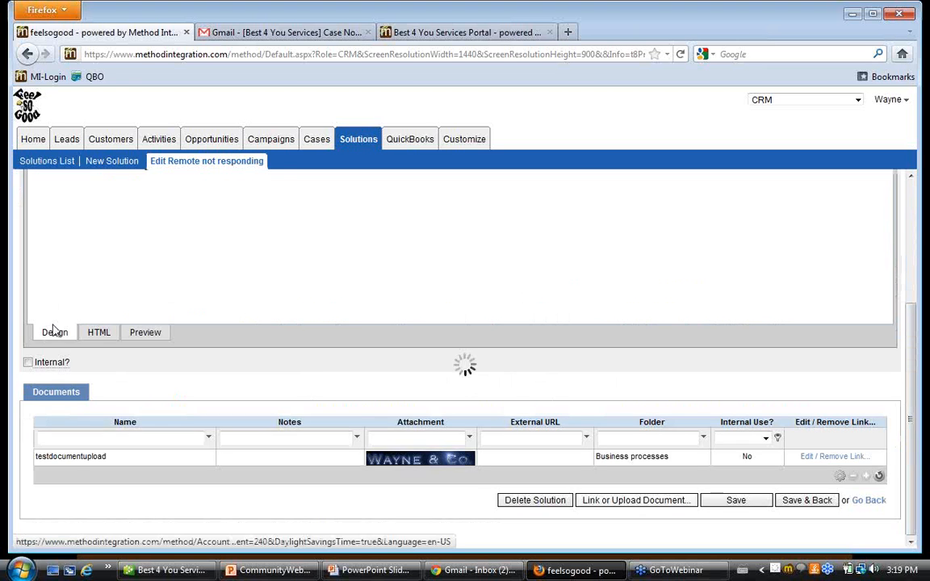
{"action": "scroll", "coordinate": [545, 399], "scroll_direction": "up", "scroll_amount": 3}
{"action": "scroll", "coordinate": [544, 400], "scroll_direction": "down", "scroll_amount": 1}
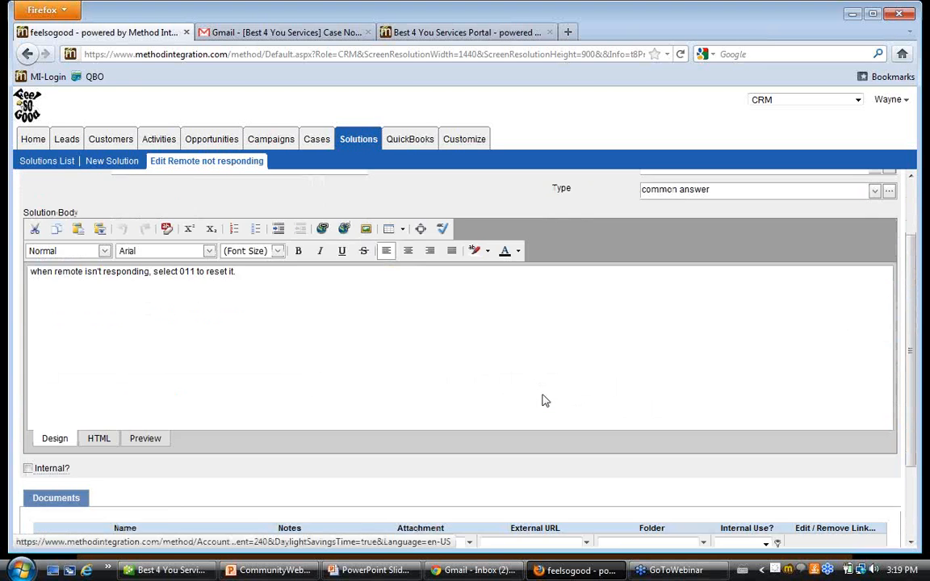
{"action": "scroll", "coordinate": [544, 400], "scroll_direction": "down", "scroll_amount": 3}
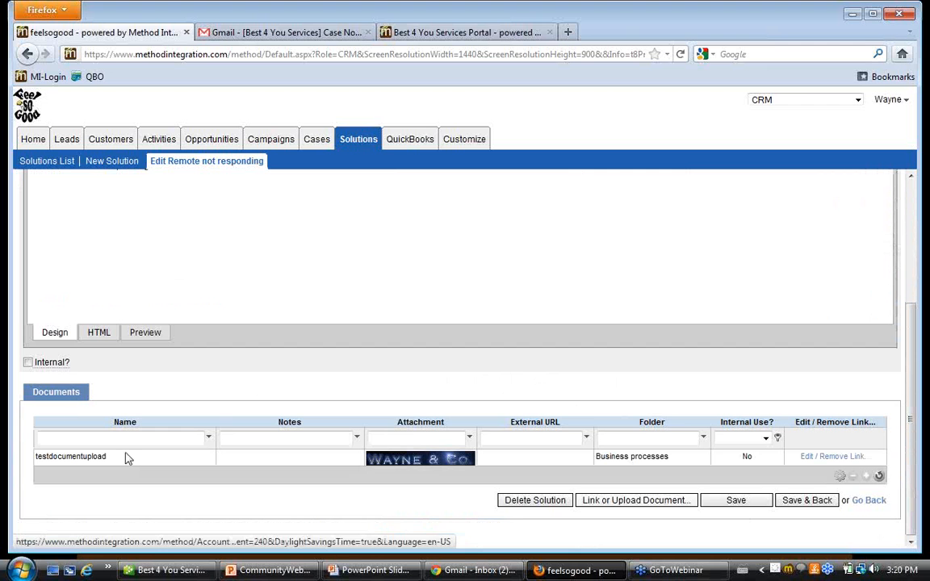
{"action": "scroll", "coordinate": [449, 458], "scroll_direction": "up", "scroll_amount": 4}
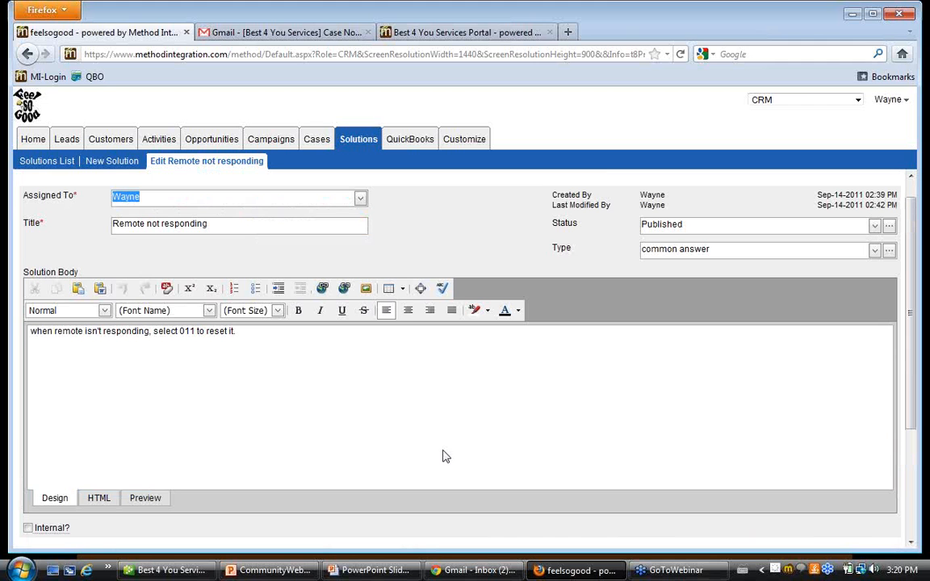
{"action": "scroll", "coordinate": [429, 439], "scroll_direction": "up", "scroll_amount": 1}
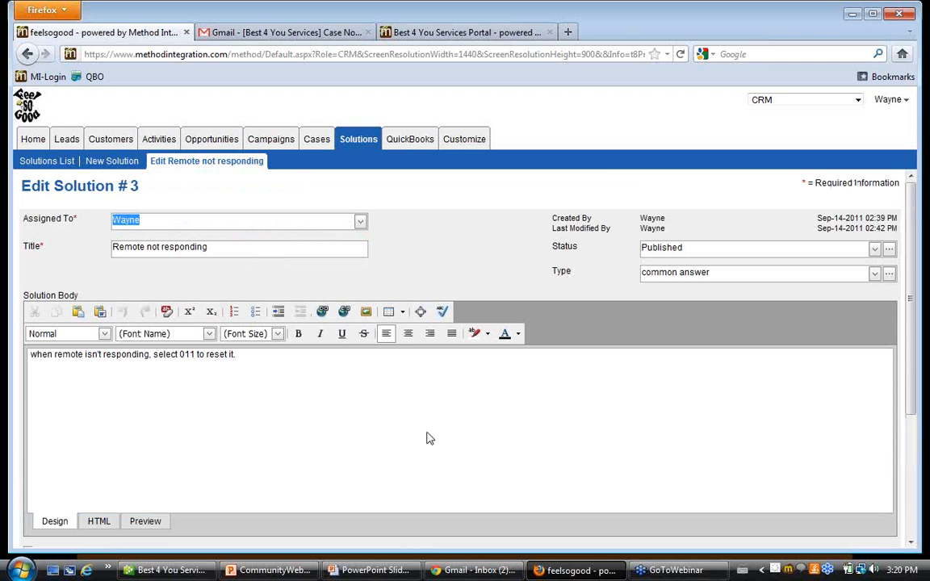
{"action": "left_click", "coordinate": [47, 164]}
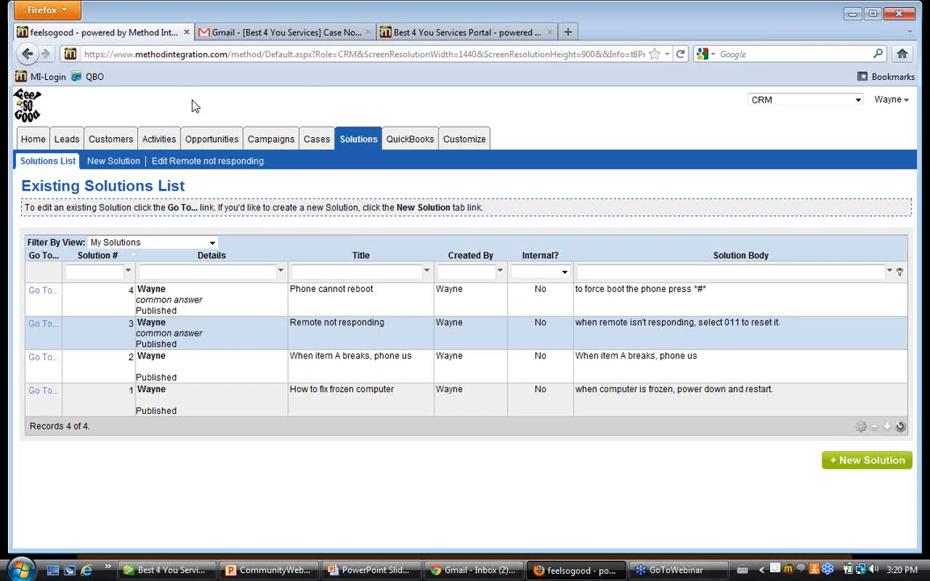
Switch to the customer portal, sign out, and sign back in as "testuser" with the account password.
{"action": "left_click", "coordinate": [466, 34]}
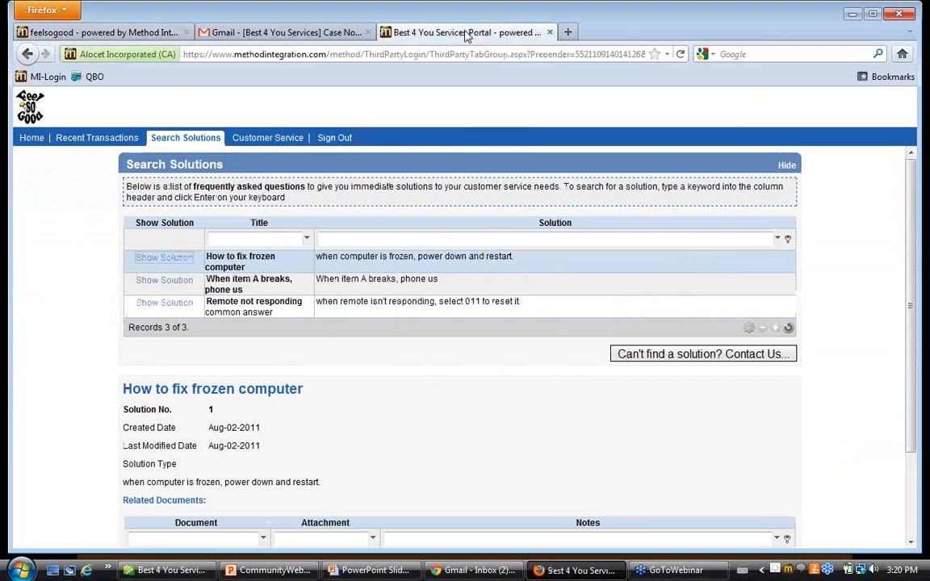
{"action": "left_click", "coordinate": [332, 141]}
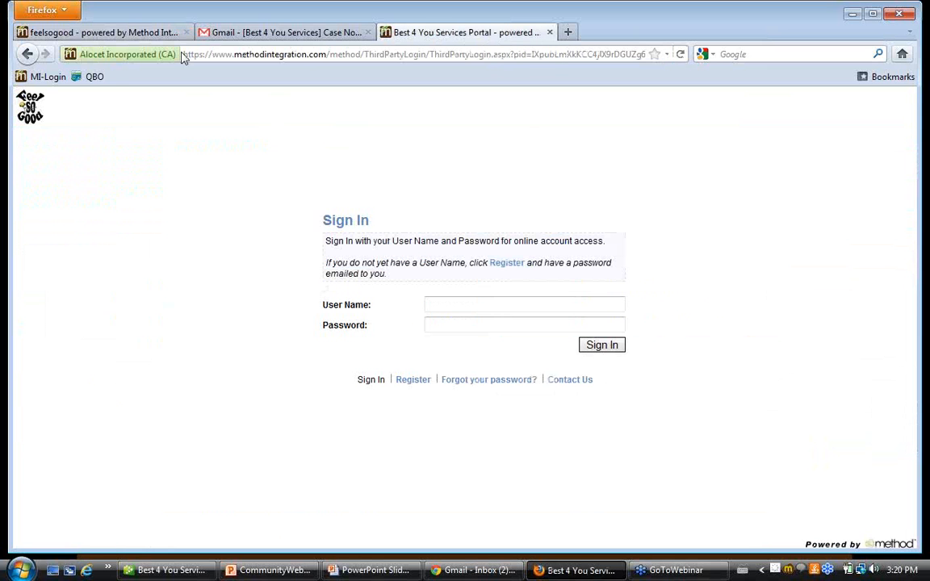
{"action": "left_click", "coordinate": [537, 307]}
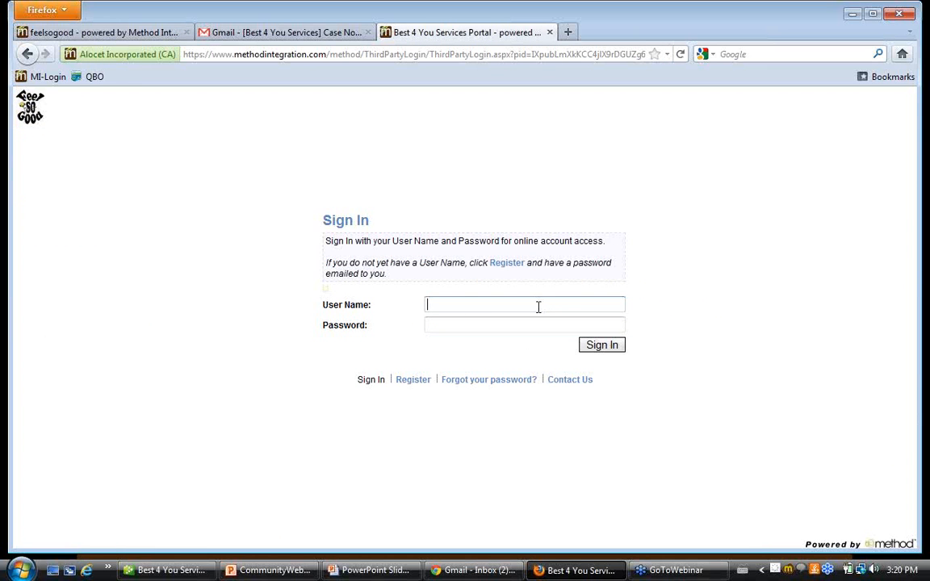
{"action": "type", "text": "testuser"}
{"action": "key", "text": "Tab"}
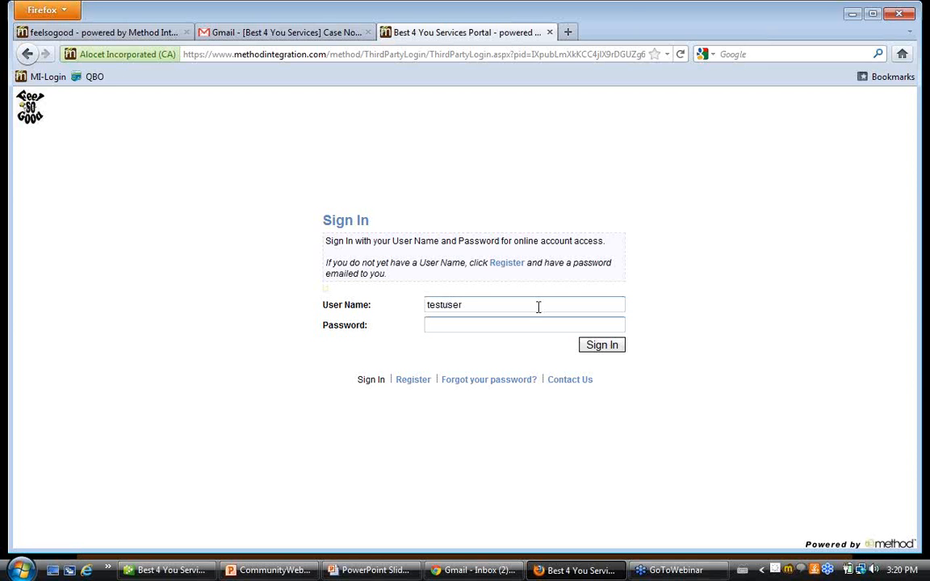
{"action": "type", "text": "••••••••"}
{"action": "key", "text": "Return"}
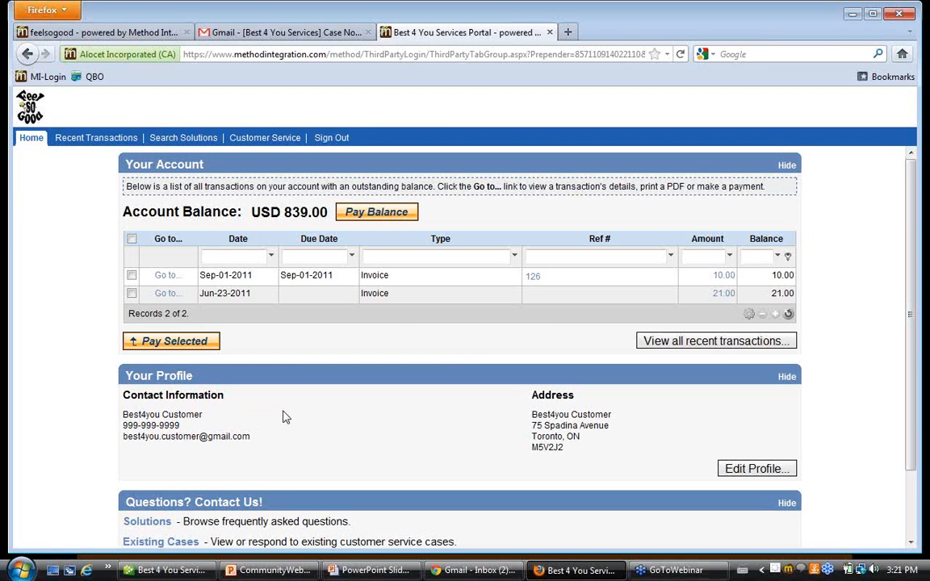
Review the portal home page's account and profile sections and the list of recent transactions.
{"action": "scroll", "coordinate": [299, 415], "scroll_direction": "down", "scroll_amount": 2}
{"action": "scroll", "coordinate": [301, 415], "scroll_direction": "up", "scroll_amount": 2}
{"action": "left_click", "coordinate": [79, 139]}
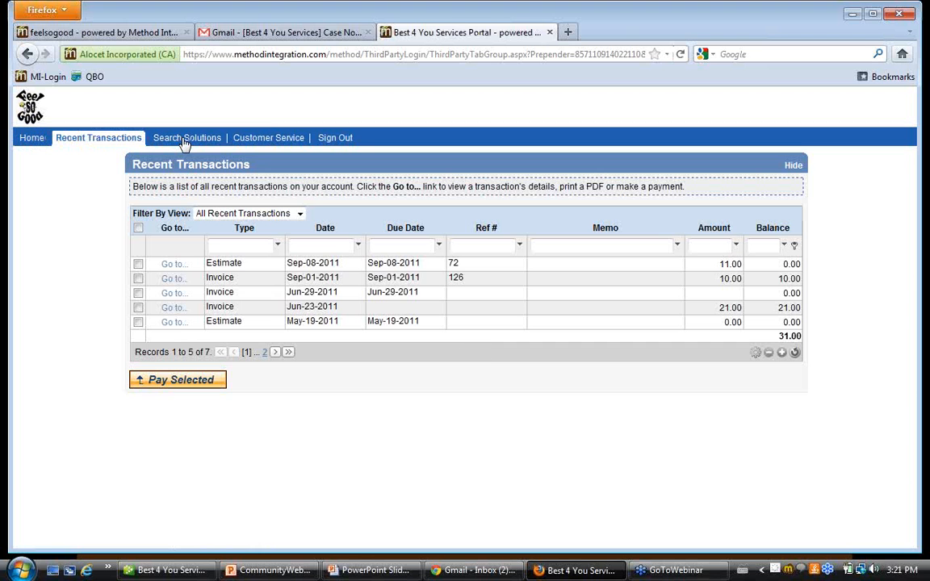
Search the portal's solutions by title for "reboot".
{"action": "left_click", "coordinate": [184, 142]}
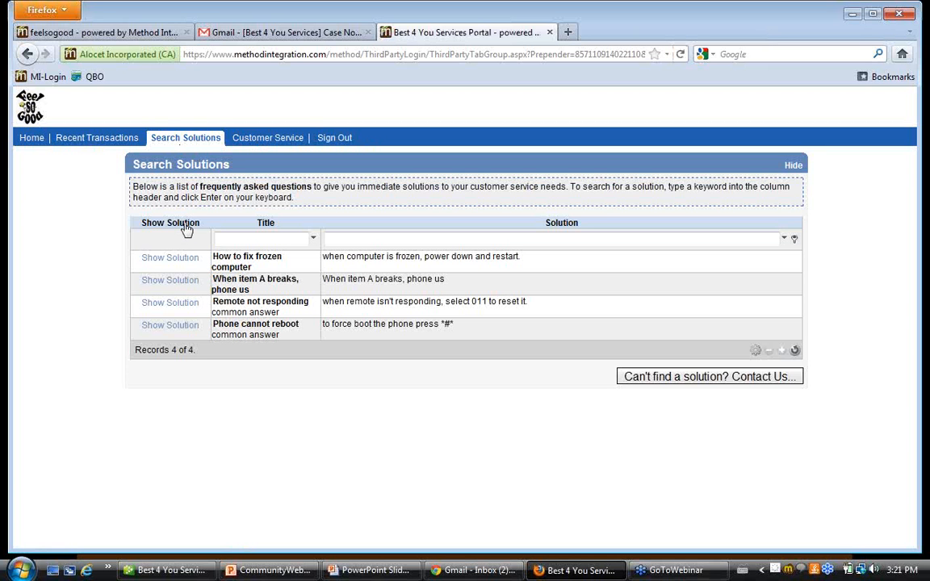
{"action": "left_click", "coordinate": [272, 239]}
{"action": "type", "text": "reboot"}
{"action": "key", "text": "Return"}
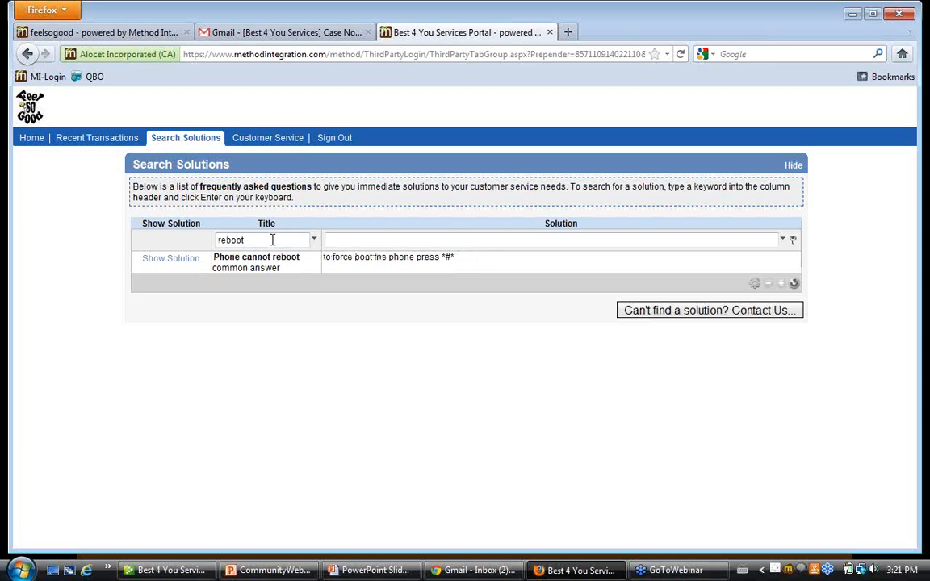
Clear the "reboot" title filter and list all the portal solutions again.
{"action": "key", "text": "BackSpace"}
{"action": "key", "text": "BackSpace"}
{"action": "key", "text": "BackSpace"}
{"action": "key", "text": "BackSpace"}
{"action": "key", "text": "BackSpace"}
{"action": "key", "text": "BackSpace"}
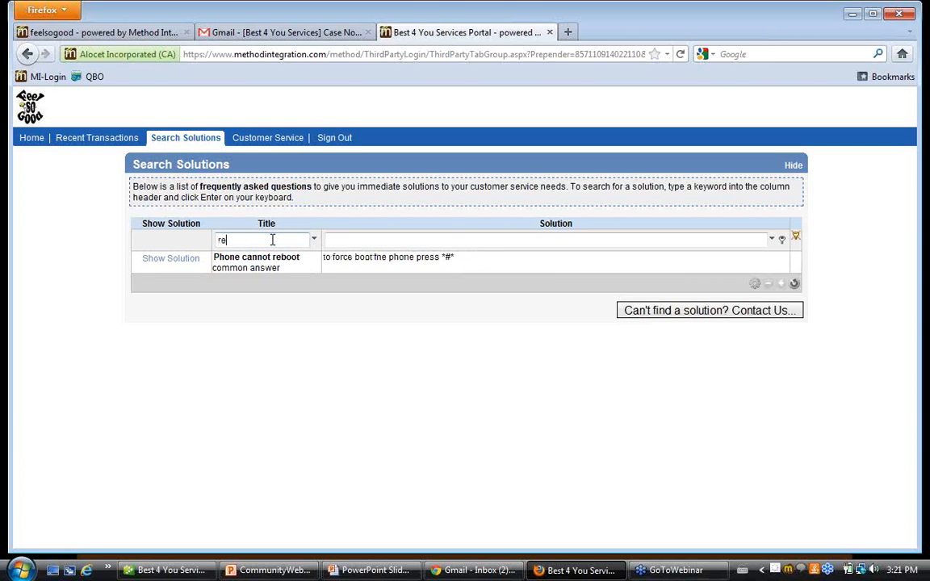
{"action": "key", "text": "Tab"}
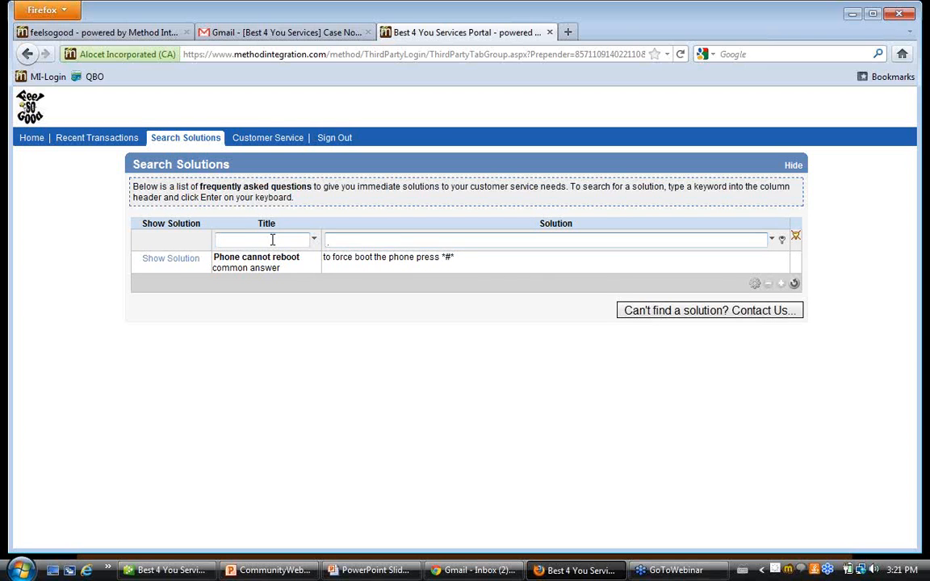
{"action": "type", "text": "fix"}
{"action": "key", "text": "BackSpace"}
{"action": "key", "text": "BackSpace"}
{"action": "key", "text": "BackSpace"}
{"action": "key", "text": "Return"}
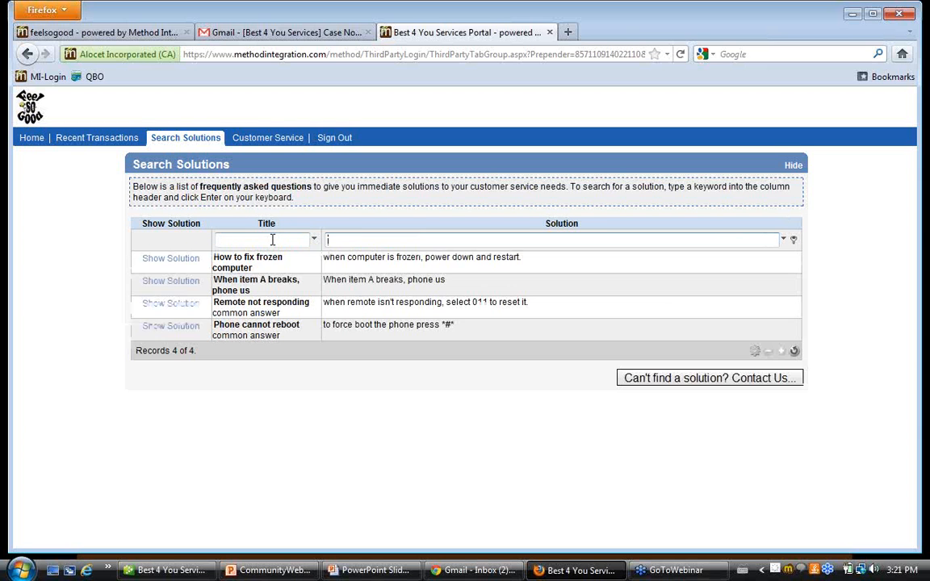
Search the portal solutions for "break", and clear that filter again.
{"action": "type", "text": "break"}
{"action": "key", "text": "Return"}
{"action": "key", "text": "BackSpace"}
{"action": "key", "text": "BackSpace"}
{"action": "key", "text": "BackSpace"}
{"action": "key", "text": "BackSpace"}
{"action": "key", "text": "BackSpace"}
{"action": "key", "text": "Return"}
Show the "Remote not responding" solution in the portal and review its details and related document.
{"action": "left_click", "coordinate": [178, 304]}
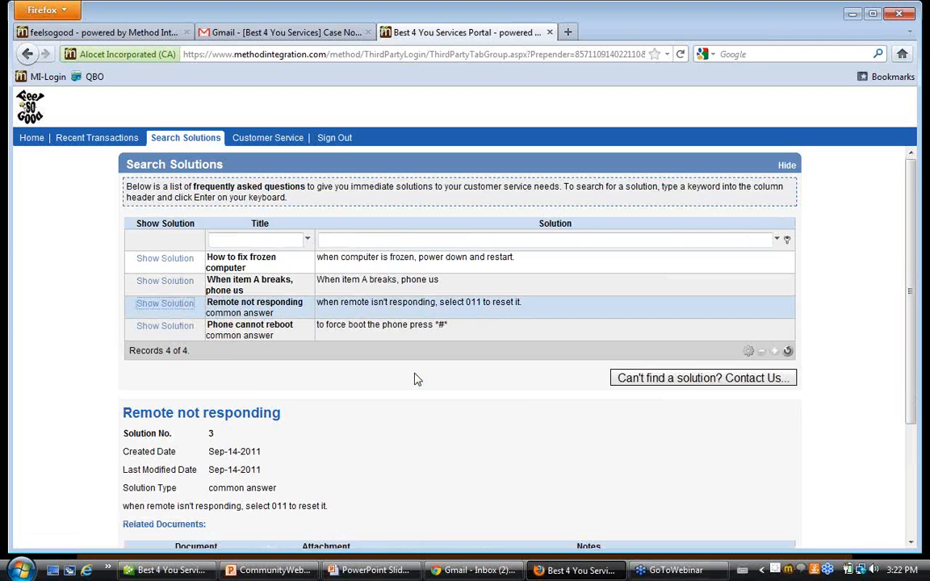
{"action": "scroll", "coordinate": [417, 378], "scroll_direction": "down", "scroll_amount": 4}
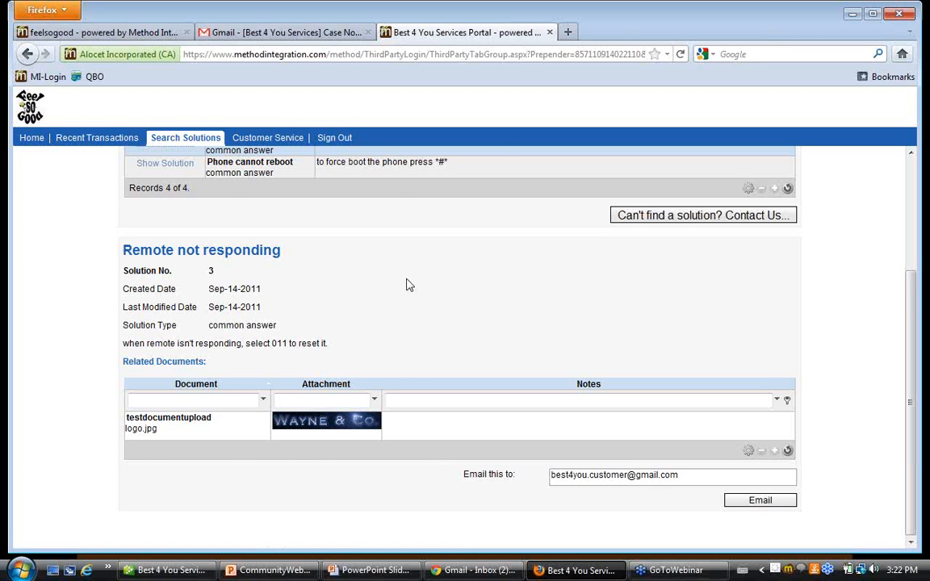
{"action": "scroll", "coordinate": [407, 286], "scroll_direction": "up", "scroll_amount": 2}
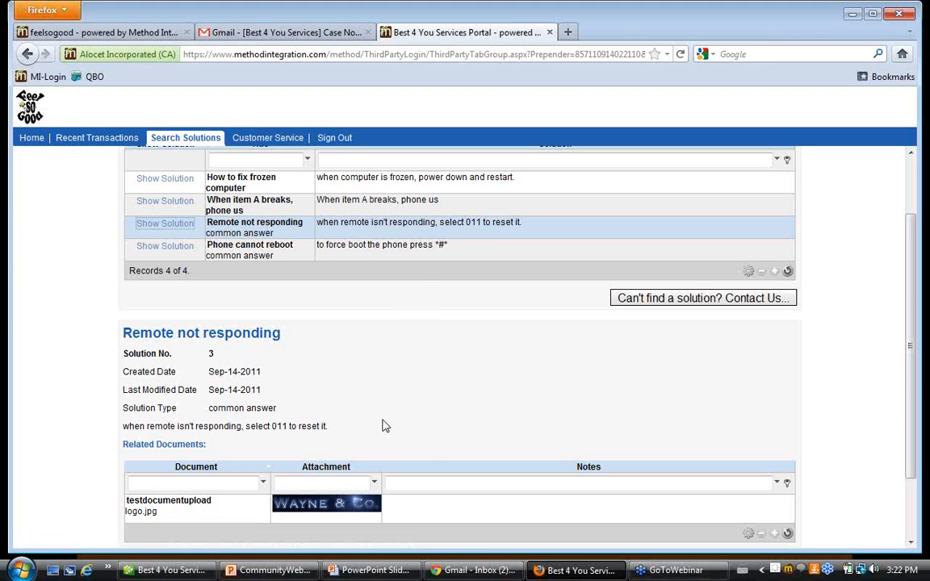
{"action": "scroll", "coordinate": [384, 426], "scroll_direction": "up", "scroll_amount": 2}
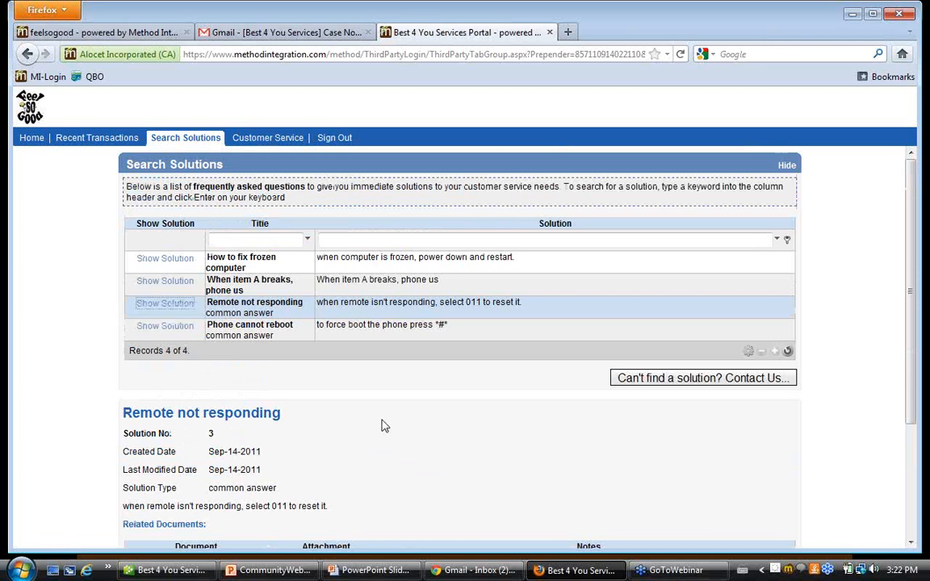
Start a new portal case from the solutions page with the subject "Blackberry is not taking calls".
{"action": "left_click", "coordinate": [676, 381]}
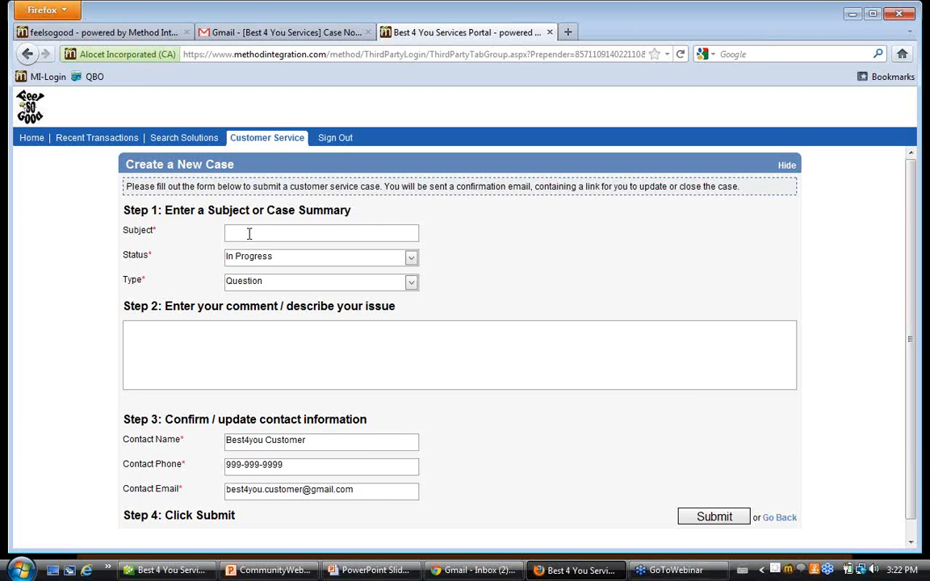
{"action": "type", "text": "BlackBerry"}
{"action": "type", "text": "not taking o"}
Set the new case's status to In Progress and its type to Problem.
{"action": "left_click", "coordinate": [410, 258]}
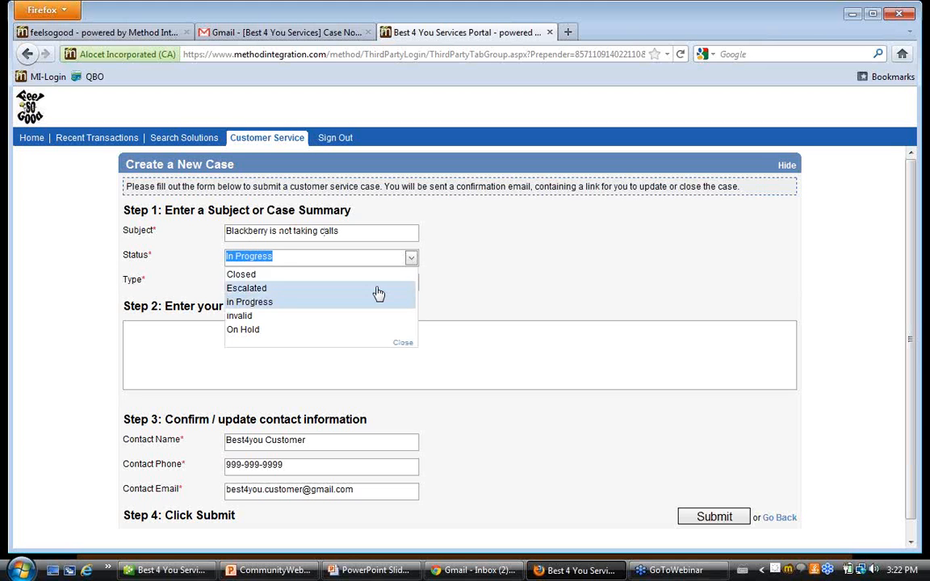
{"action": "left_click", "coordinate": [379, 302]}
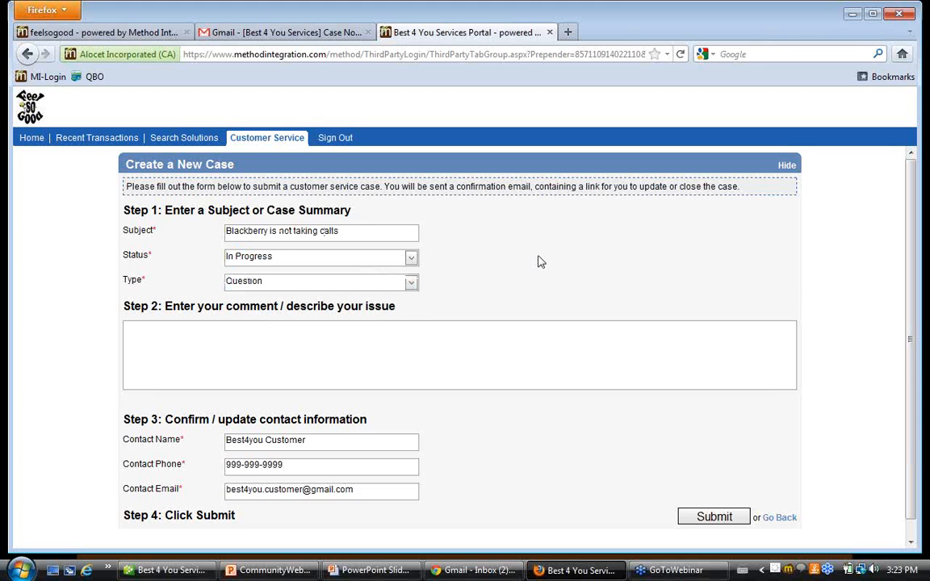
{"action": "left_click", "coordinate": [410, 284]}
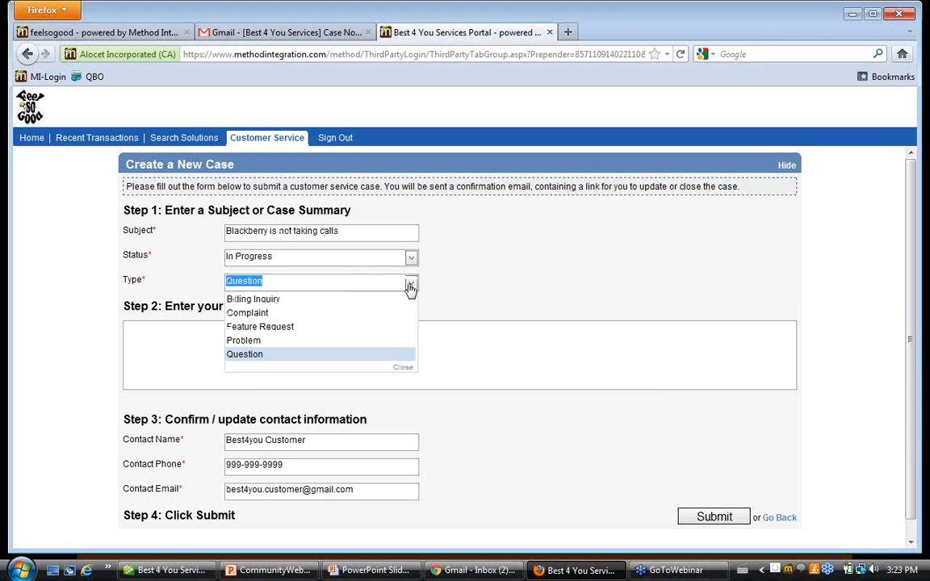
{"action": "left_click", "coordinate": [307, 342]}
Describe the issue as "i can make phone calls but cannot receive them" and submit the case.
{"action": "left_click", "coordinate": [217, 339]}
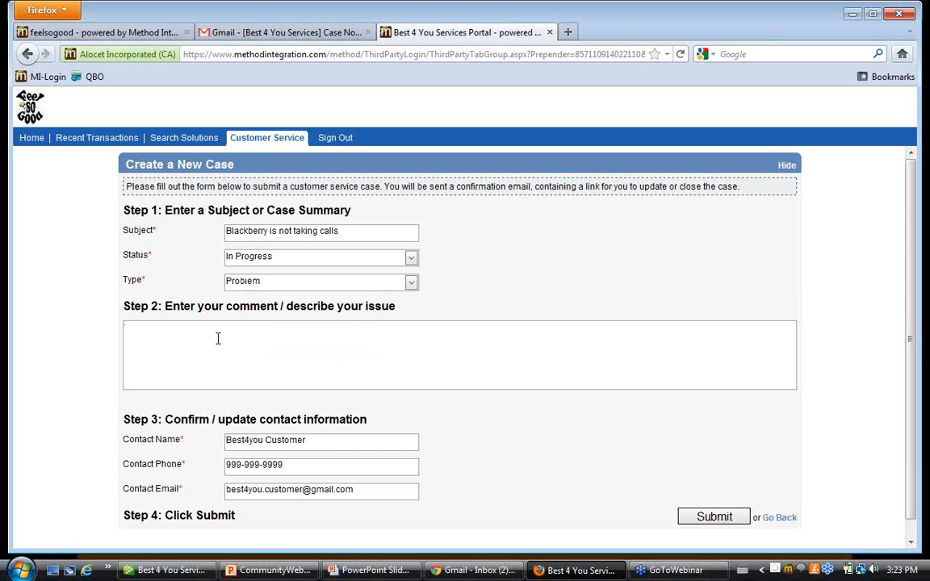
{"action": "type", "text": "i can make phone calls but cannot receive"}
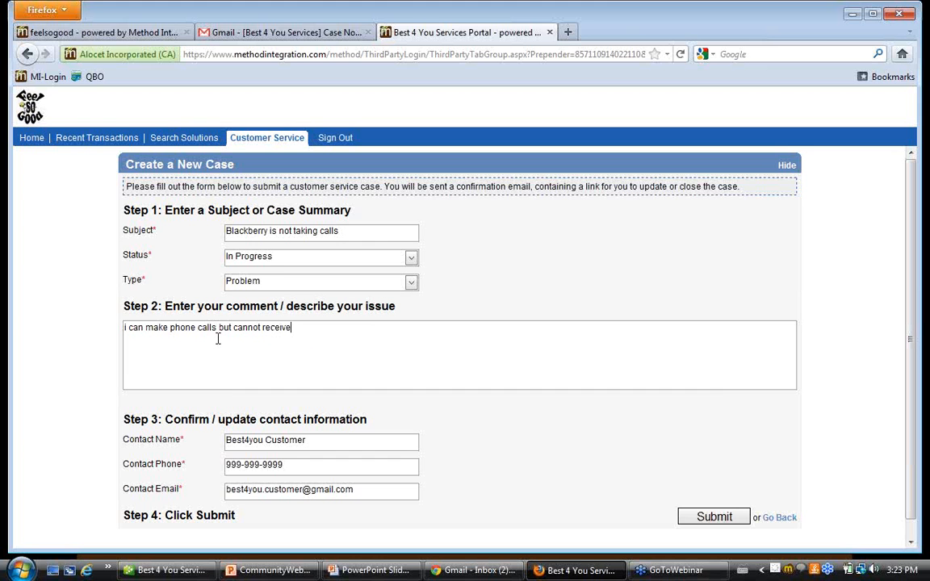
{"action": "type", "text": " them"}
{"action": "scroll", "coordinate": [228, 359], "scroll_direction": "down", "scroll_amount": 1}
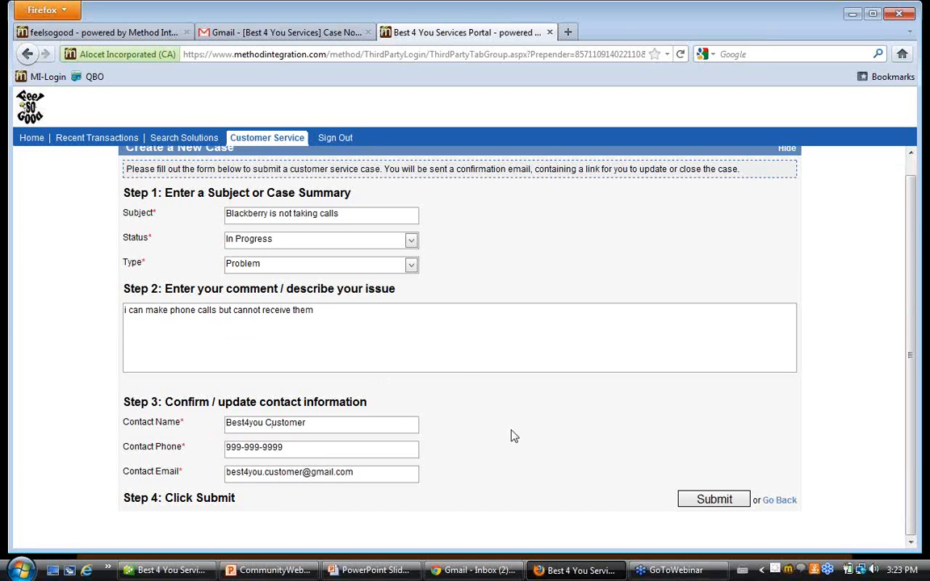
{"action": "left_click", "coordinate": [719, 501]}
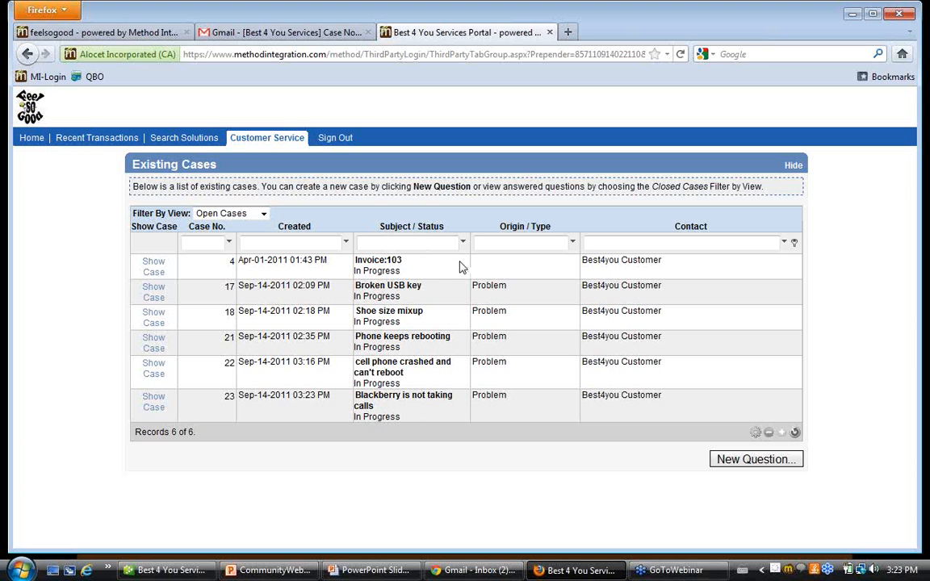
Refresh the staff Gmail inbox in Chrome and read the notification email for the new Blackberry case.
{"action": "left_click", "coordinate": [476, 570]}
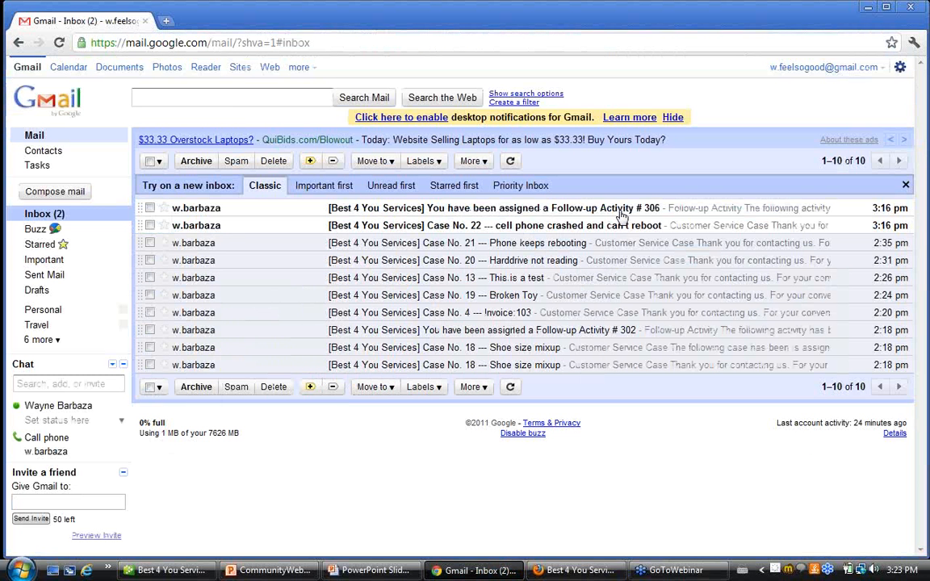
{"action": "left_click", "coordinate": [511, 162]}
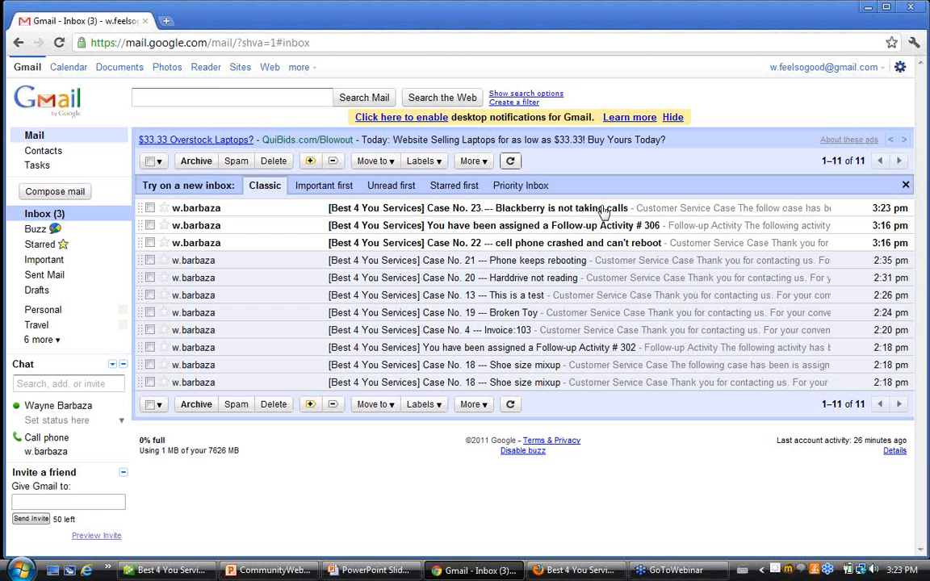
{"action": "left_click", "coordinate": [399, 210]}
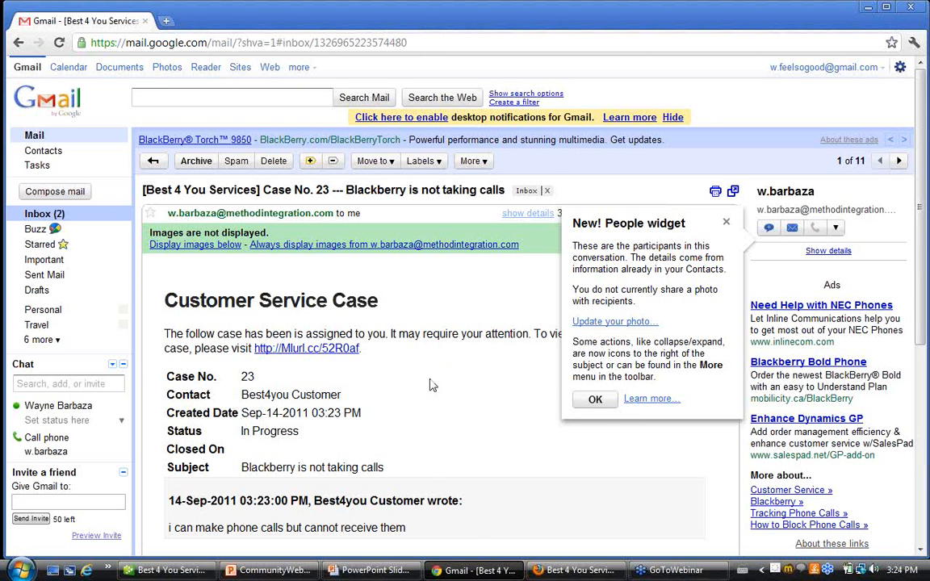
{"action": "scroll", "coordinate": [431, 385], "scroll_direction": "down", "scroll_amount": 1}
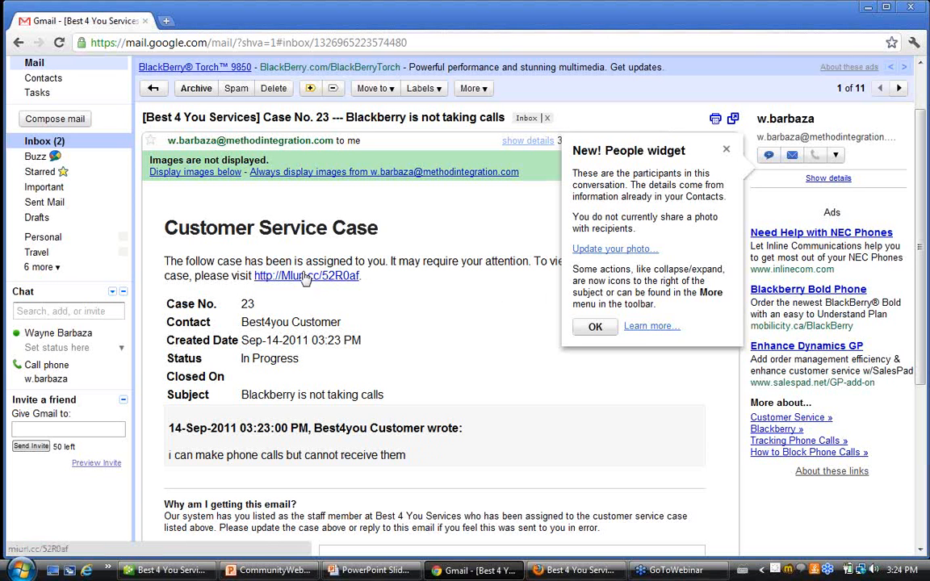
Return to the CRM in Firefox and refresh the existing cases list.
{"action": "left_click", "coordinate": [573, 570]}
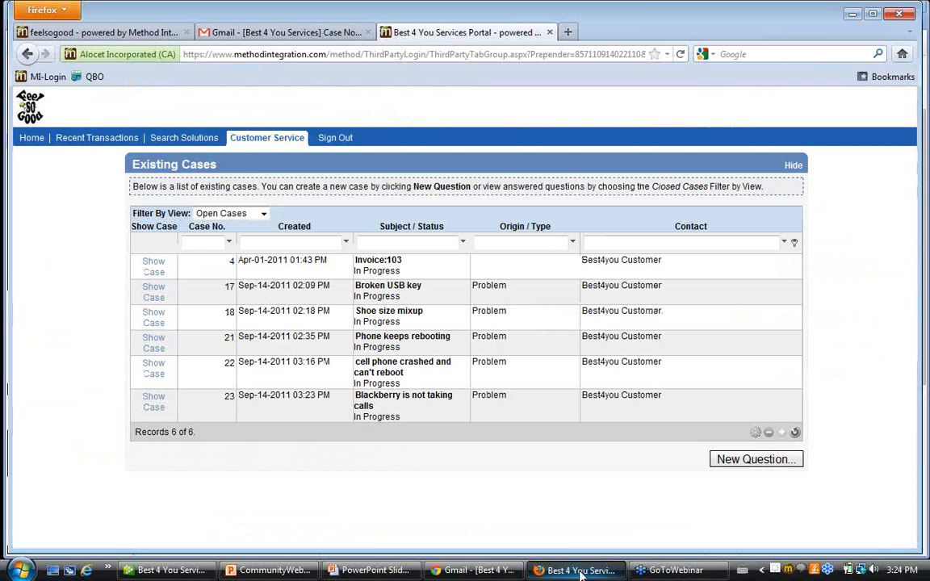
{"action": "left_click", "coordinate": [109, 32]}
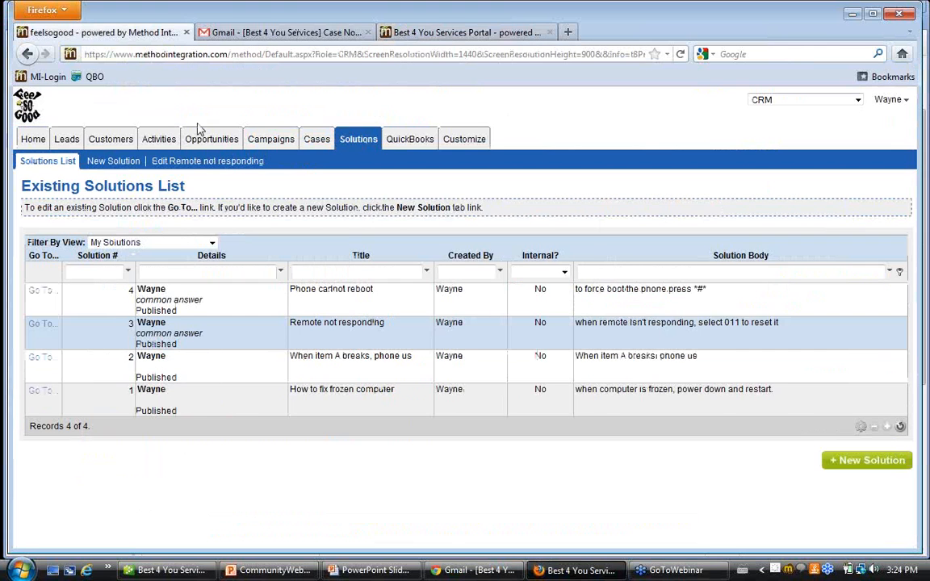
{"action": "left_click", "coordinate": [317, 140]}
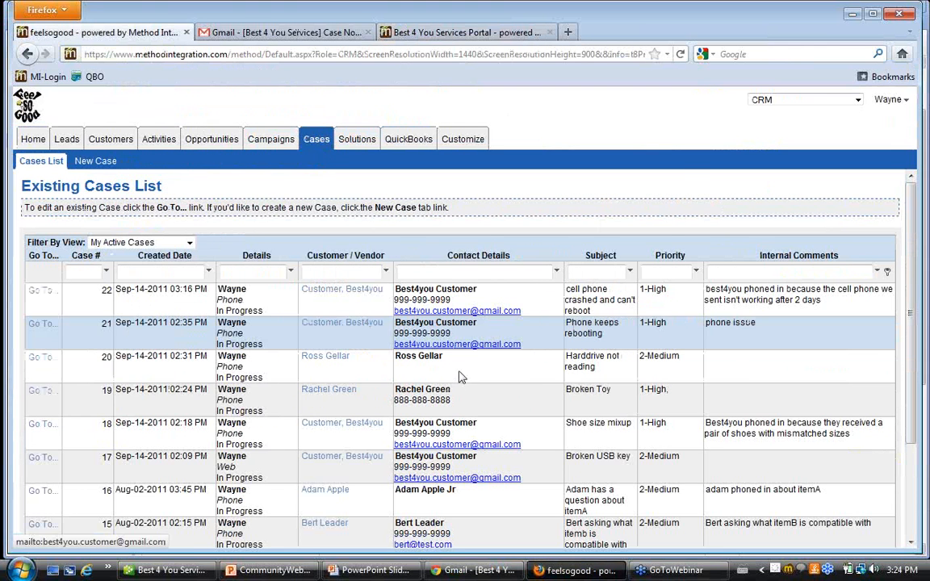
{"action": "scroll", "coordinate": [592, 417], "scroll_direction": "down", "scroll_amount": 3}
{"action": "left_click", "coordinate": [888, 473]}
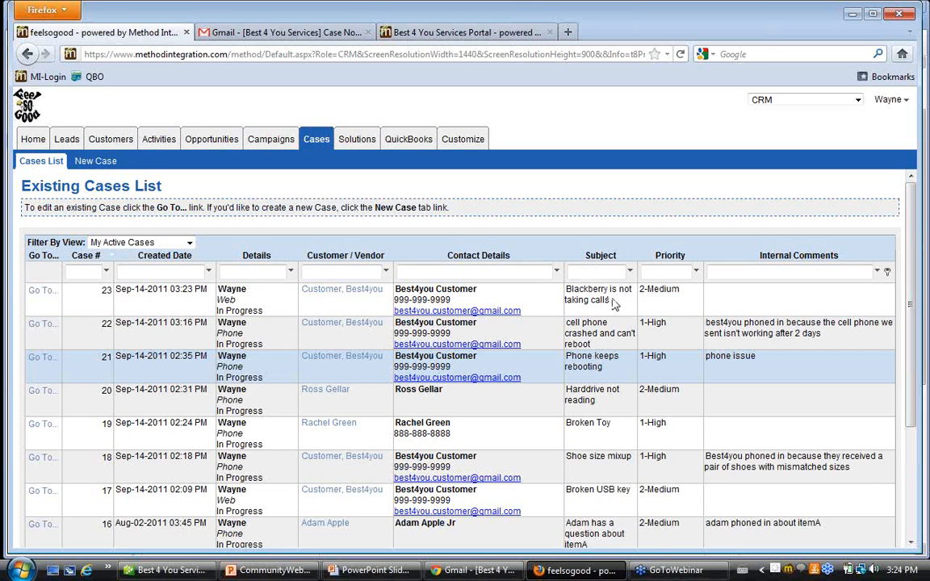
Open the "Blackberry is not taking calls" case, review its details, and show its case dialog and activity section.
{"action": "left_click_drag", "start_coordinate": [614, 301], "coordinate": [570, 290]}
{"action": "left_click", "coordinate": [42, 290]}
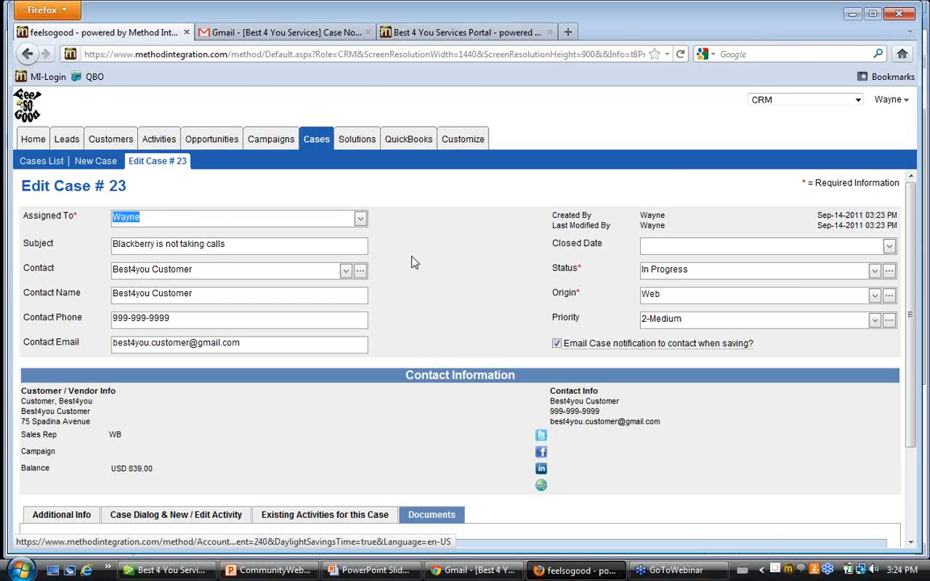
{"action": "scroll", "coordinate": [412, 262], "scroll_direction": "down", "scroll_amount": 2}
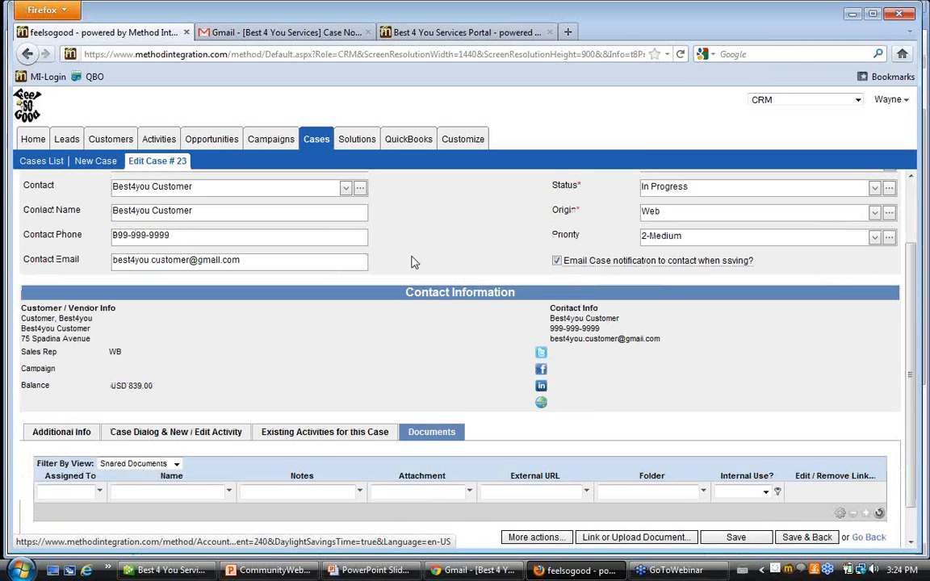
{"action": "scroll", "coordinate": [411, 261], "scroll_direction": "down", "scroll_amount": 1}
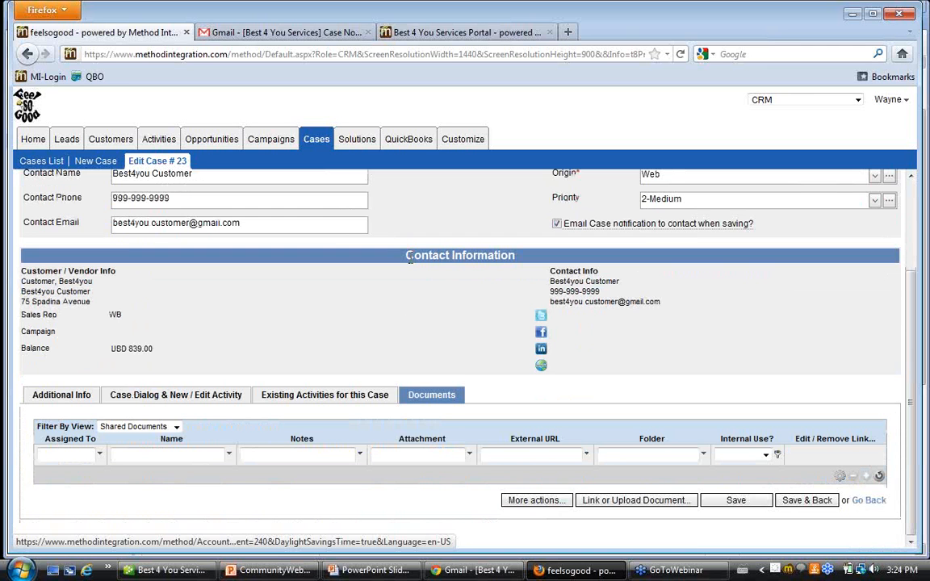
{"action": "scroll", "coordinate": [412, 266], "scroll_direction": "up", "scroll_amount": 3}
{"action": "scroll", "coordinate": [415, 280], "scroll_direction": "down", "scroll_amount": 3}
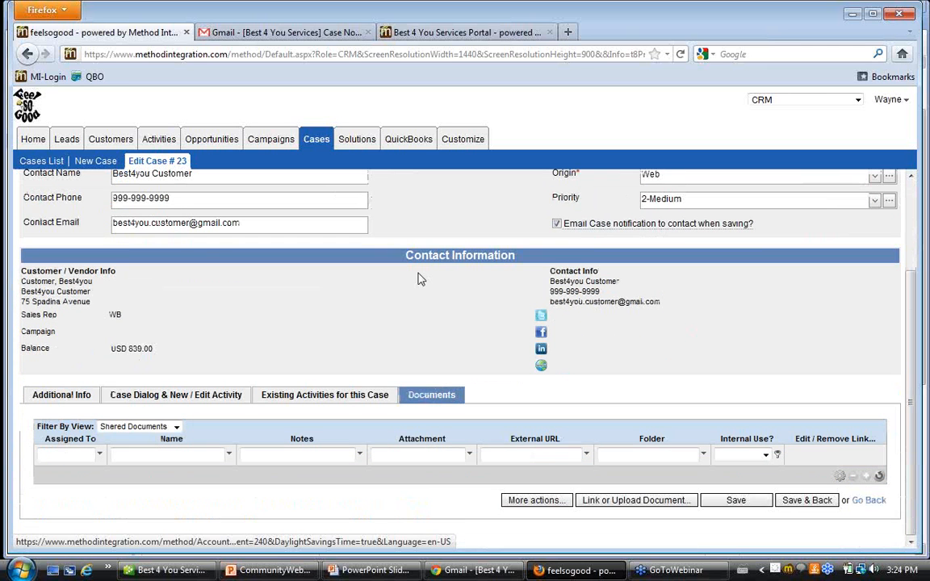
{"action": "left_click", "coordinate": [159, 395]}
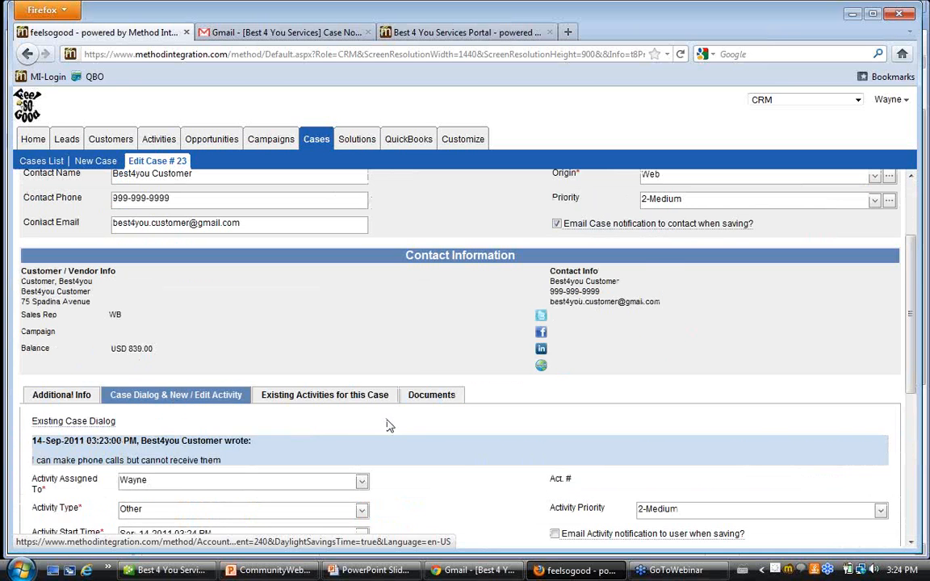
Review the customer's message in the case dialog, then set the new activity to Email Outgoing with email notification to the user.
{"action": "scroll", "coordinate": [159, 401], "scroll_direction": "down", "scroll_amount": 2}
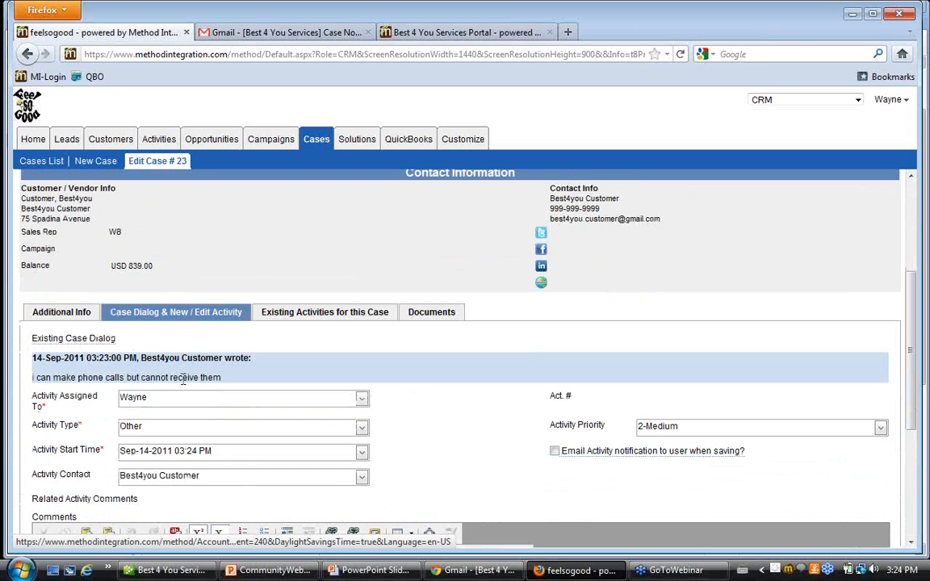
{"action": "left_click_drag", "start_coordinate": [227, 378], "coordinate": [31, 377]}
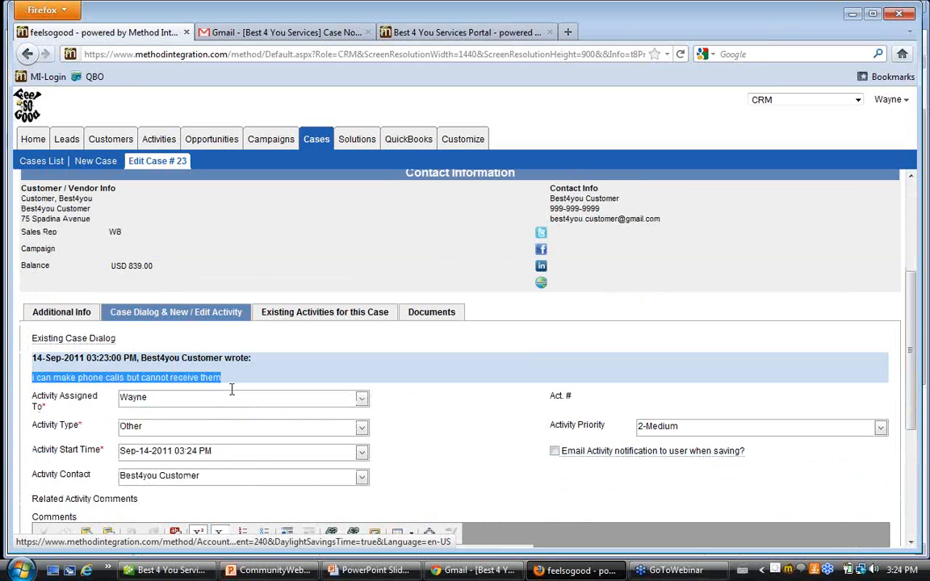
{"action": "scroll", "coordinate": [239, 389], "scroll_direction": "down", "scroll_amount": 2}
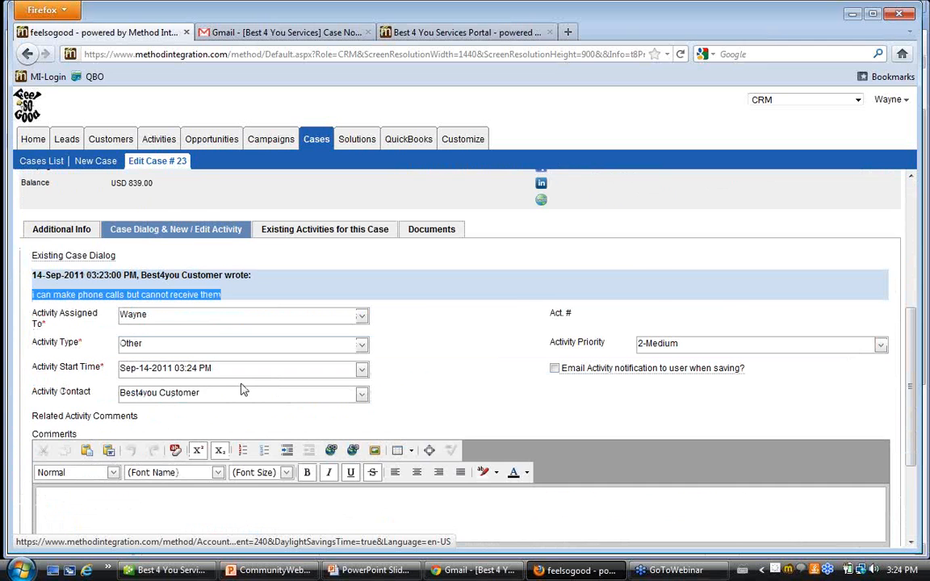
{"action": "scroll", "coordinate": [243, 391], "scroll_direction": "down", "scroll_amount": 2}
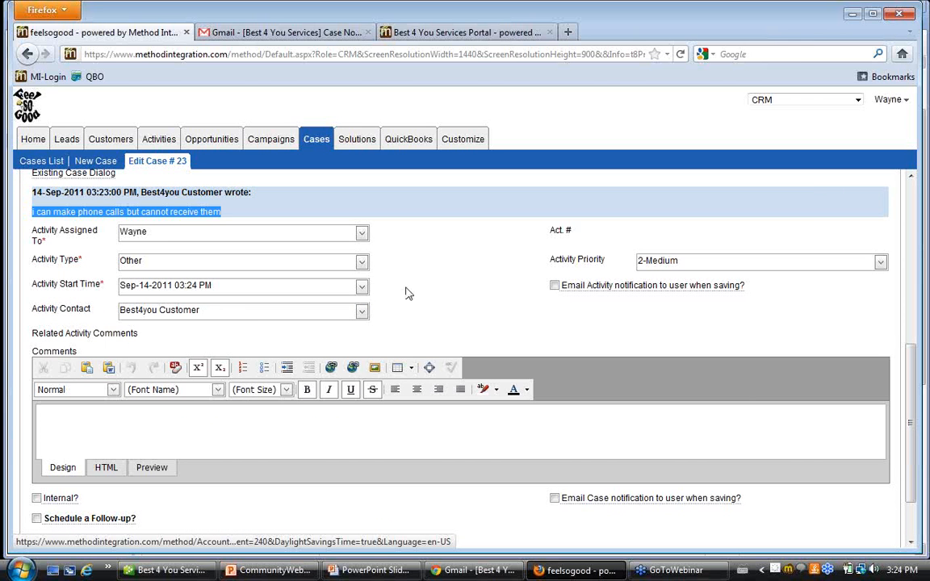
{"action": "left_click", "coordinate": [362, 263]}
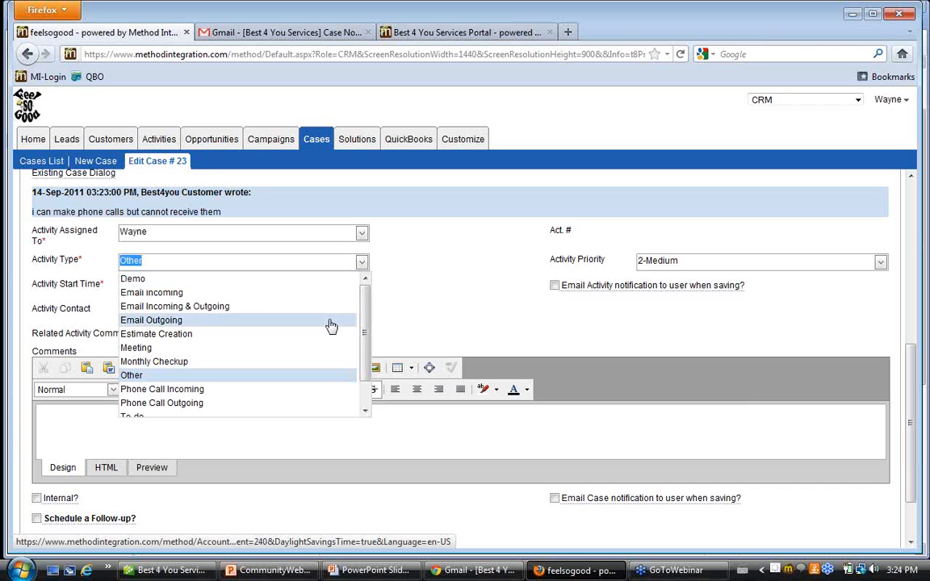
{"action": "scroll", "coordinate": [326, 351], "scroll_direction": "down", "scroll_amount": 1}
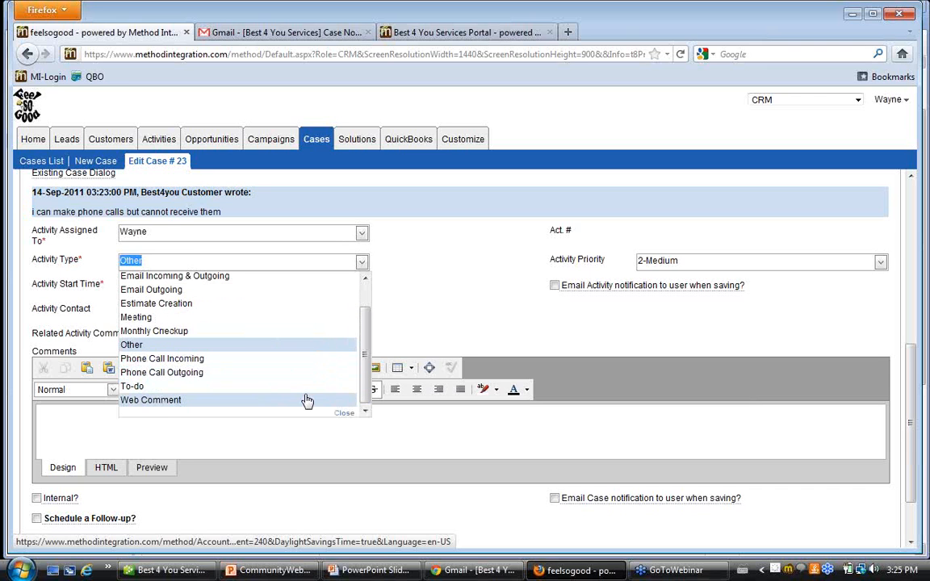
{"action": "left_click", "coordinate": [257, 436]}
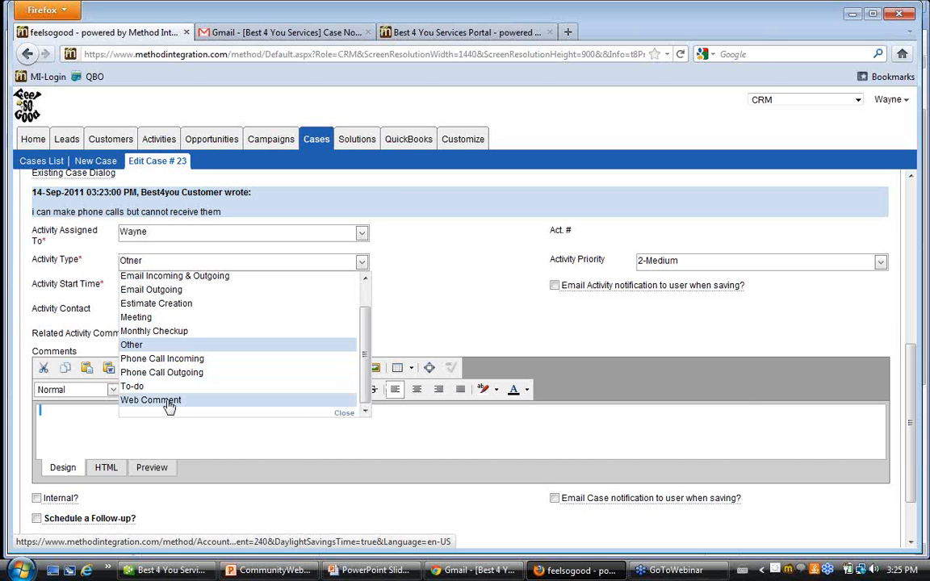
{"action": "left_click", "coordinate": [188, 292]}
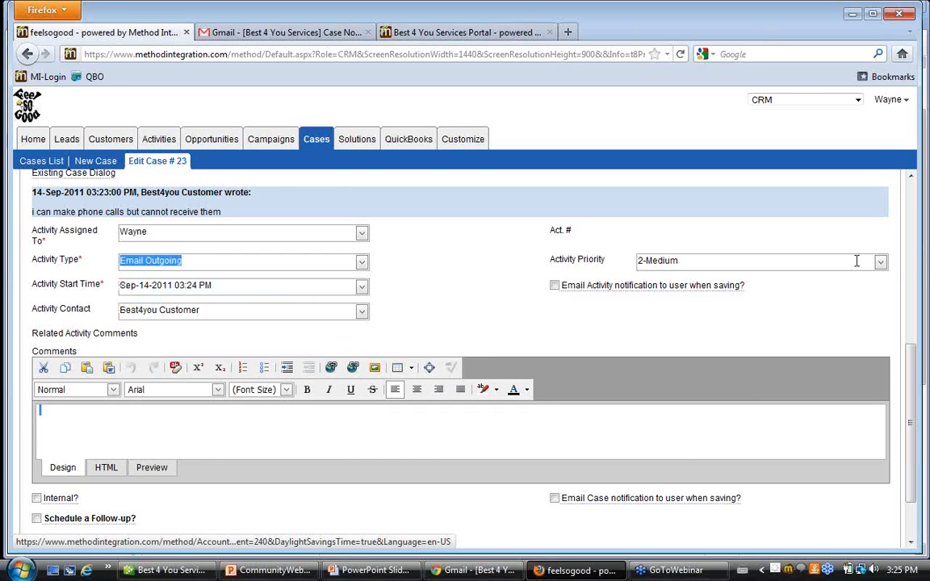
{"action": "left_click", "coordinate": [555, 287]}
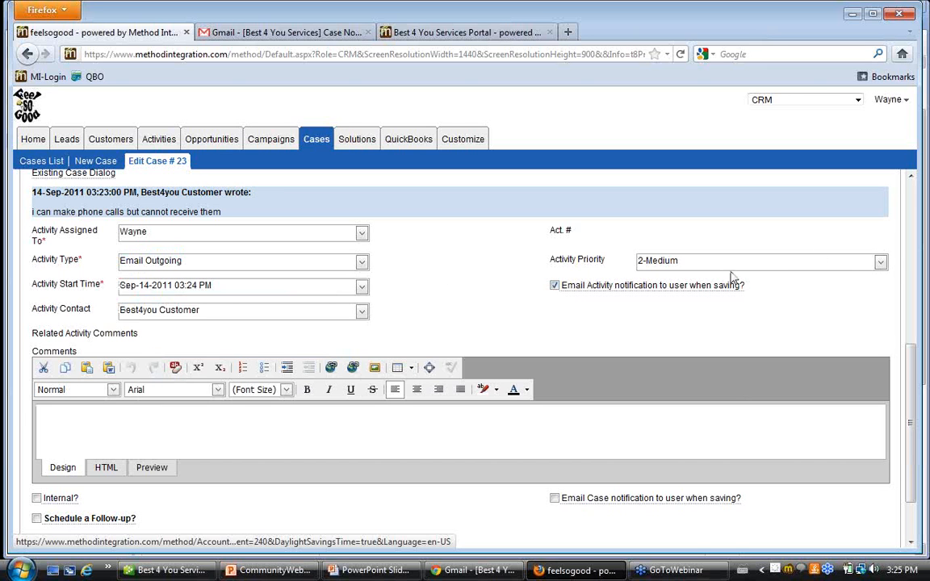
Enter the activity comment "please return the phone and we'll send a replacement".
{"action": "left_click", "coordinate": [215, 438]}
{"action": "type", "text": "please return the phone and we'll send a replacement"}
{"action": "scroll", "coordinate": [81, 436], "scroll_direction": "down", "scroll_amount": 2}
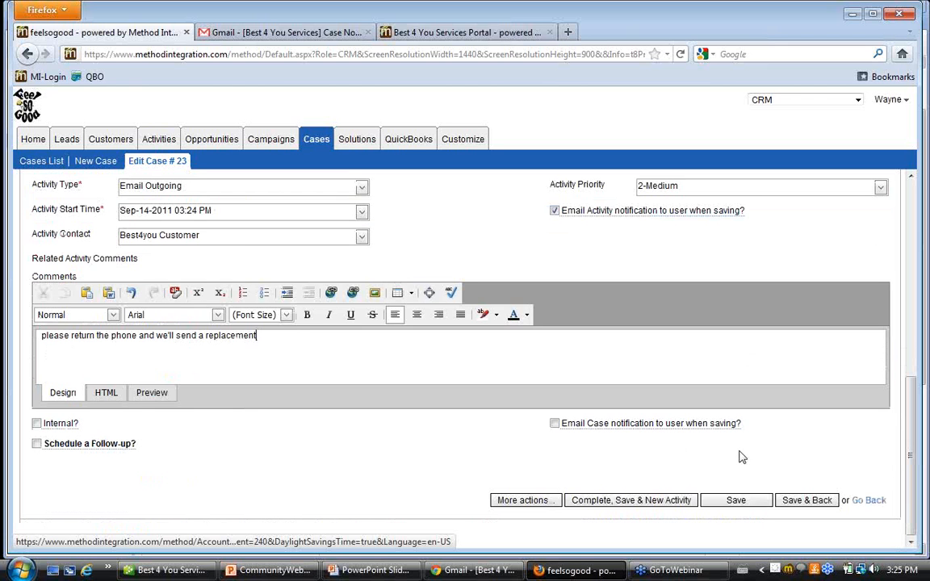
Turn off the activity's email notification to the user and change the activity type to Web Comment.
{"action": "scroll", "coordinate": [747, 494], "scroll_direction": "up", "scroll_amount": 4}
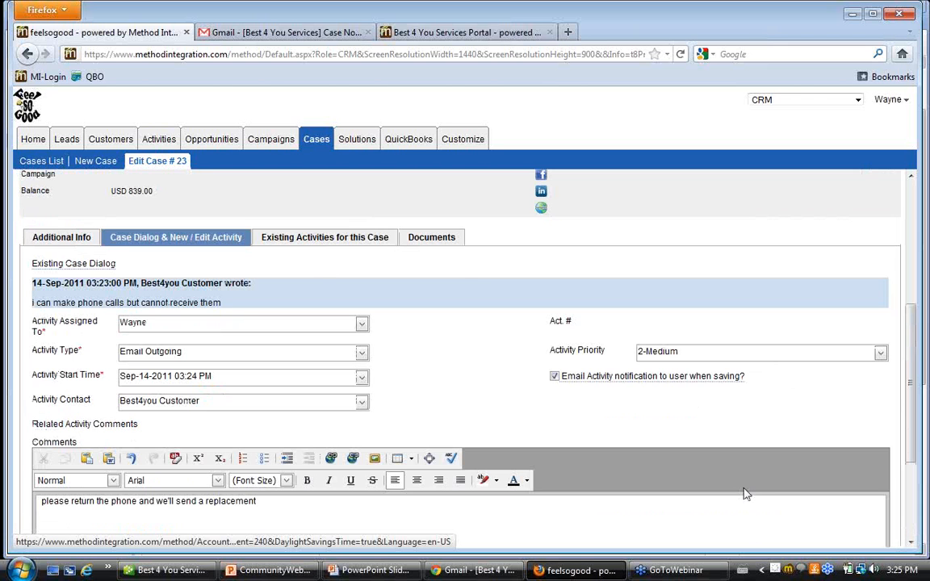
{"action": "left_click", "coordinate": [555, 377]}
{"action": "left_click", "coordinate": [361, 353]}
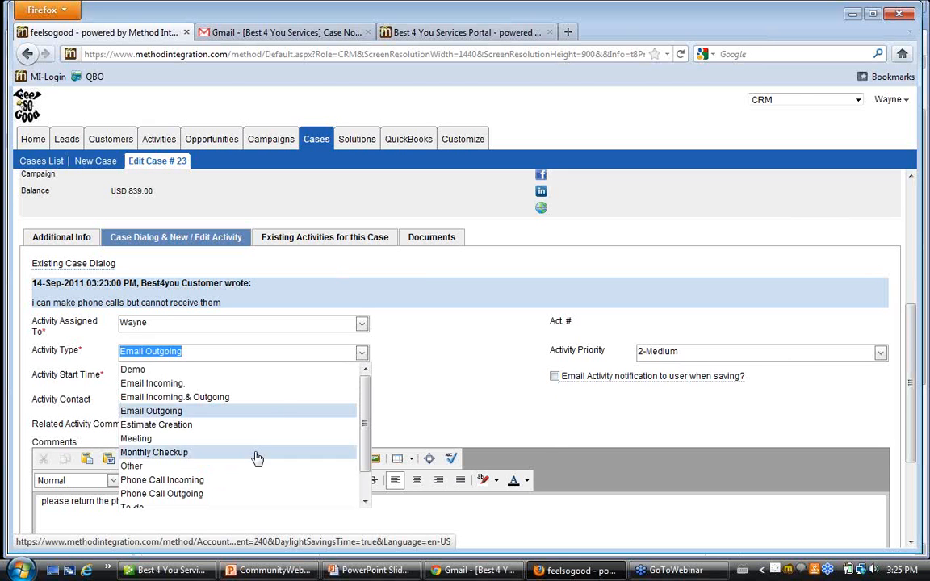
{"action": "scroll", "coordinate": [254, 472], "scroll_direction": "down", "scroll_amount": 1}
{"action": "left_click", "coordinate": [249, 492]}
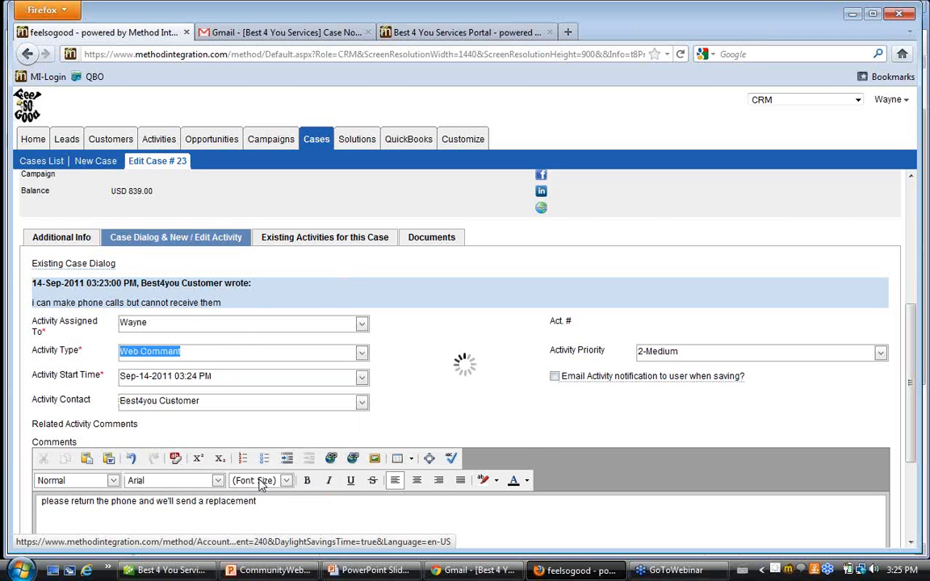
Save the Blackberry case and review its header details, case dialog and activity comment.
{"action": "scroll", "coordinate": [436, 395], "scroll_direction": "down", "scroll_amount": 3}
{"action": "left_click", "coordinate": [743, 502]}
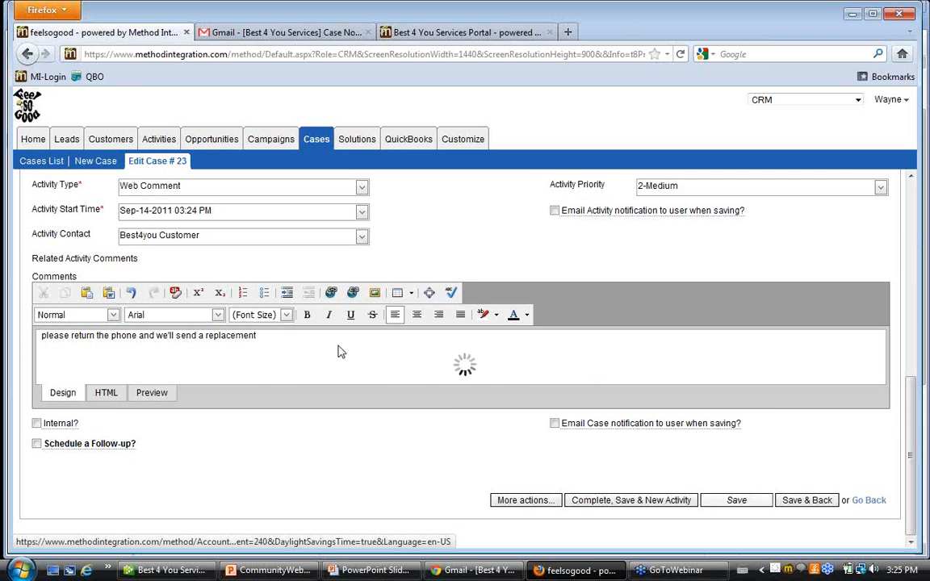
{"action": "scroll", "coordinate": [339, 348], "scroll_direction": "up", "scroll_amount": 2}
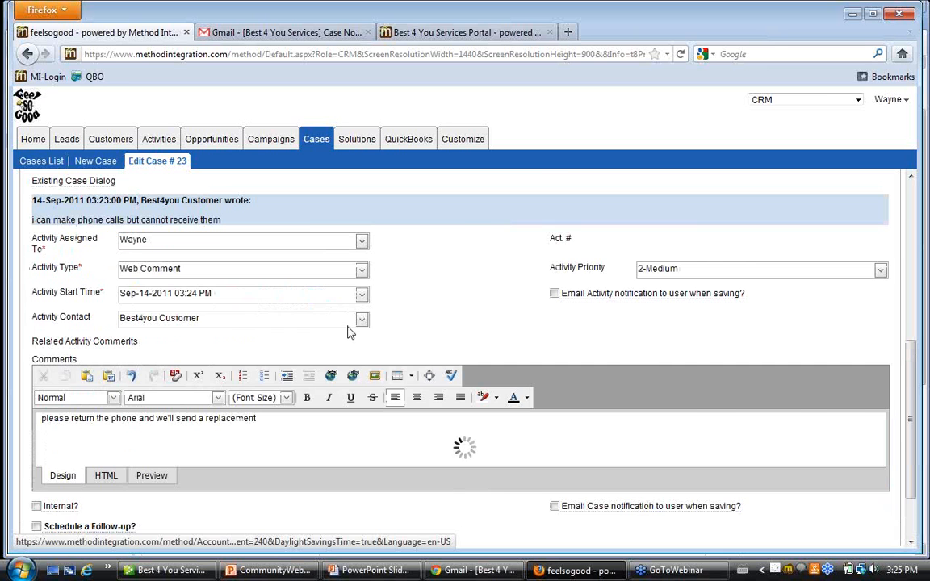
{"action": "scroll", "coordinate": [348, 325], "scroll_direction": "up", "scroll_amount": 2}
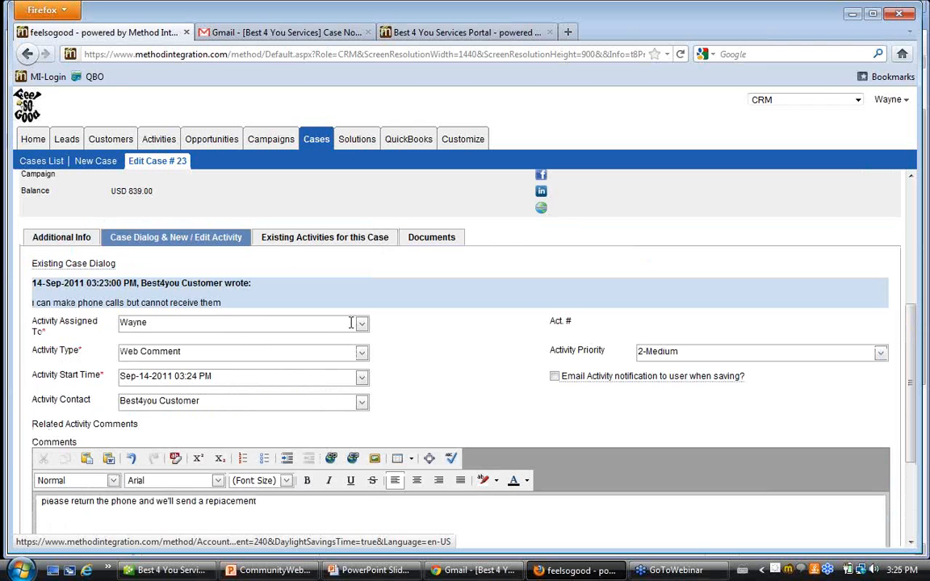
{"action": "scroll", "coordinate": [350, 323], "scroll_direction": "up", "scroll_amount": 7}
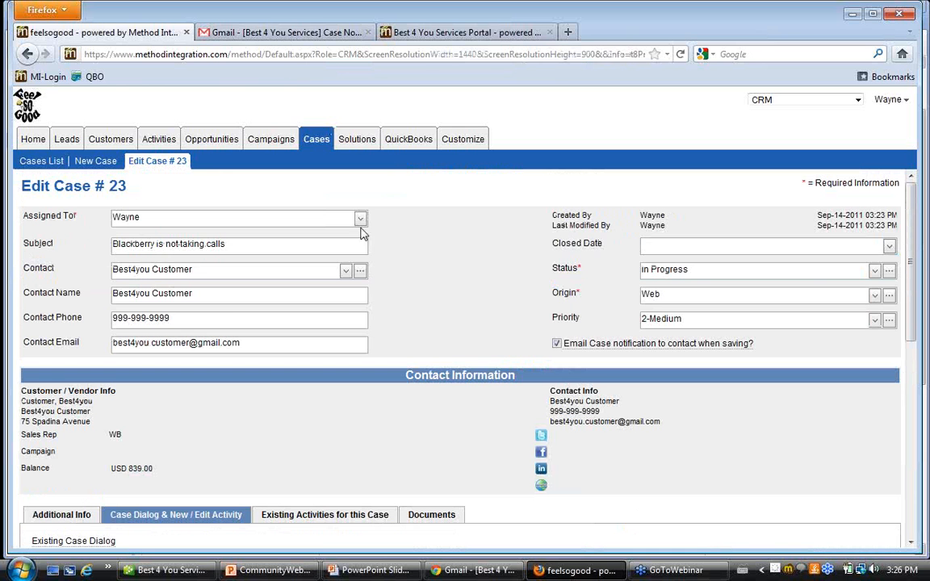
{"action": "scroll", "coordinate": [257, 370], "scroll_direction": "down", "scroll_amount": 6}
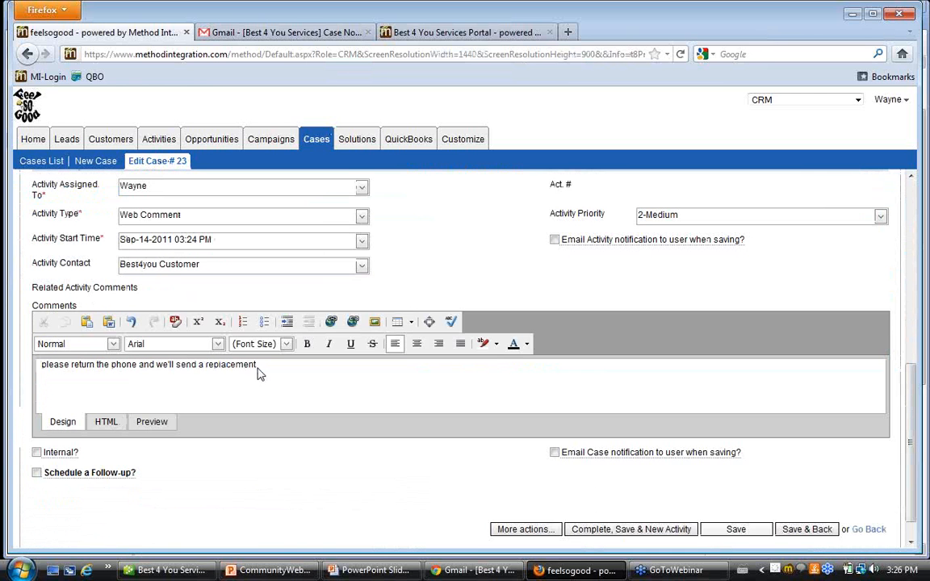
Switch to the customer's Gmail inbox and read the 3:23 PM notification email for the Blackberry case.
{"action": "left_click", "coordinate": [328, 33]}
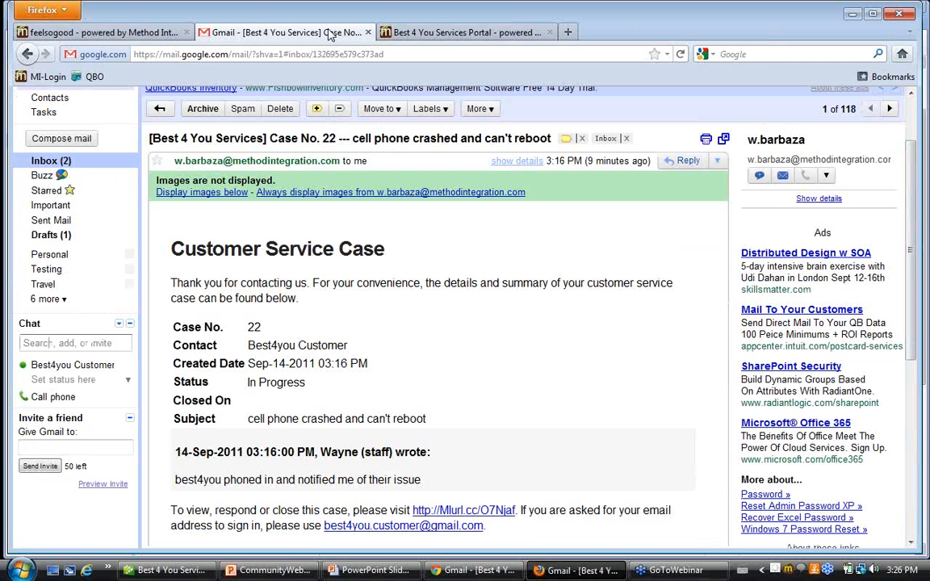
{"action": "scroll", "coordinate": [442, 274], "scroll_direction": "up", "scroll_amount": 2}
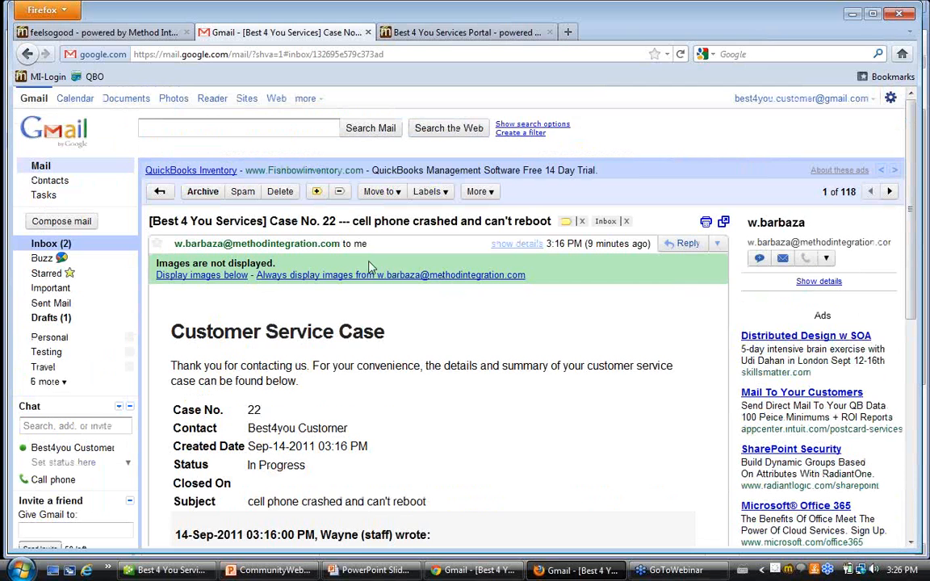
{"action": "left_click", "coordinate": [65, 243]}
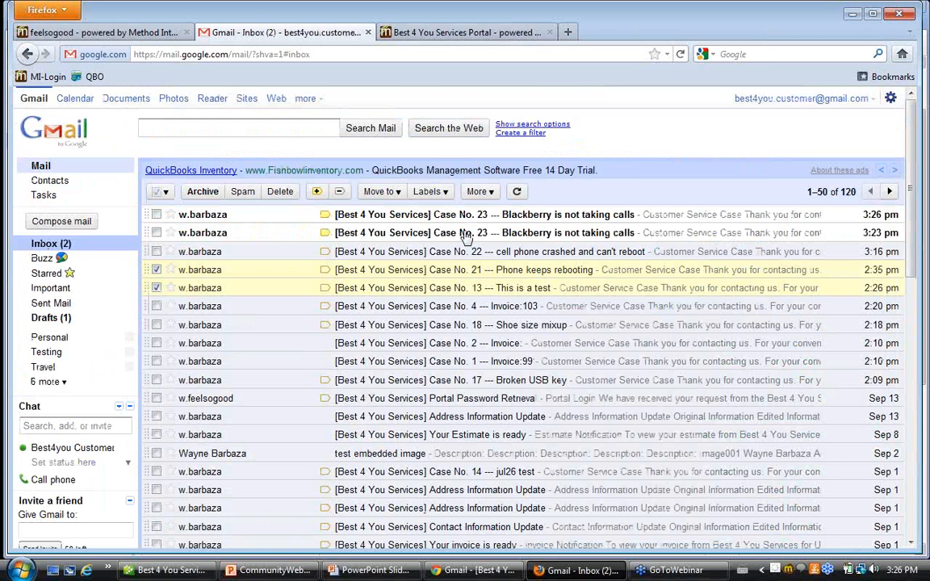
{"action": "left_click", "coordinate": [464, 234]}
{"action": "scroll", "coordinate": [511, 339], "scroll_direction": "down", "scroll_amount": 4}
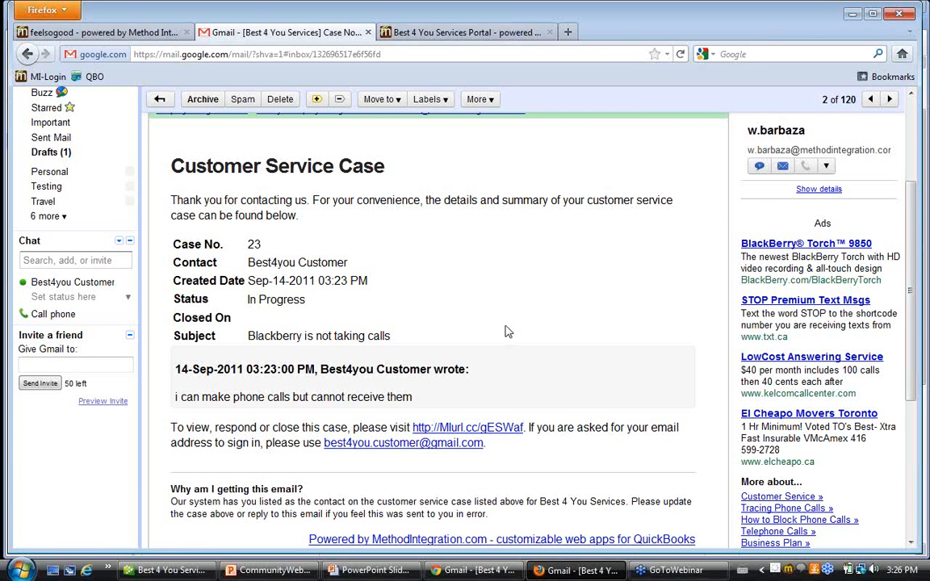
{"action": "scroll", "coordinate": [501, 329], "scroll_direction": "up", "scroll_amount": 4}
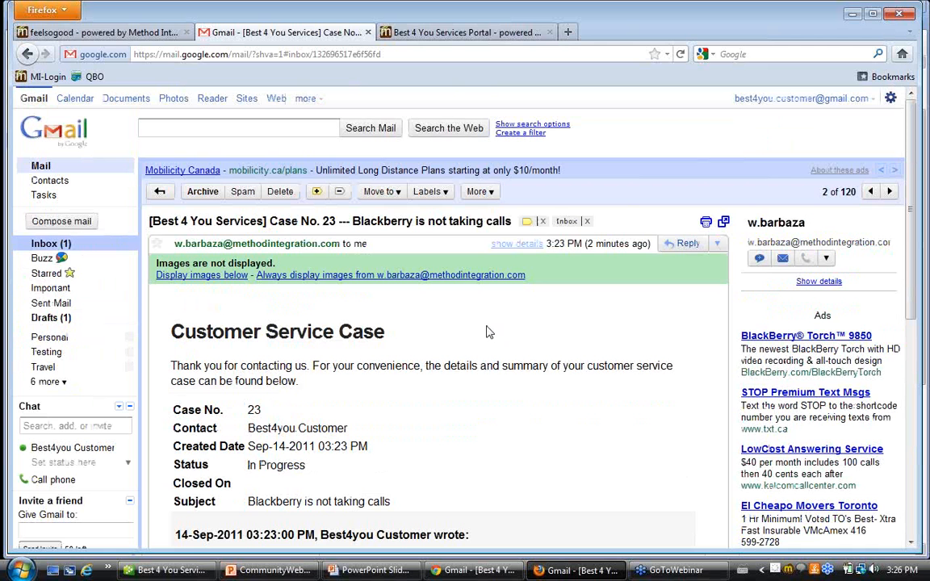
Read the newer 3:26 PM notification email for the Blackberry case and return to the inbox list.
{"action": "left_click", "coordinate": [58, 253]}
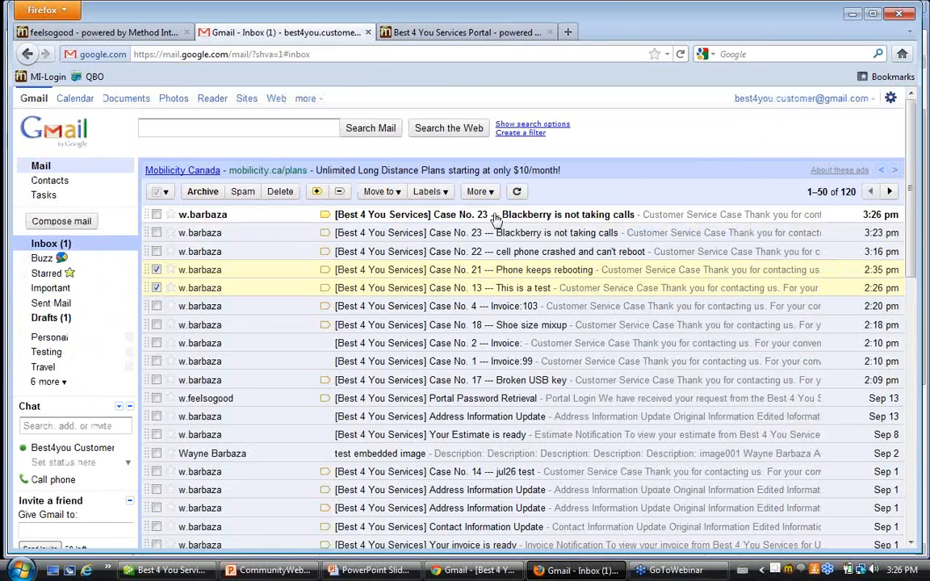
{"action": "left_click", "coordinate": [497, 217]}
{"action": "scroll", "coordinate": [527, 362], "scroll_direction": "down", "scroll_amount": 5}
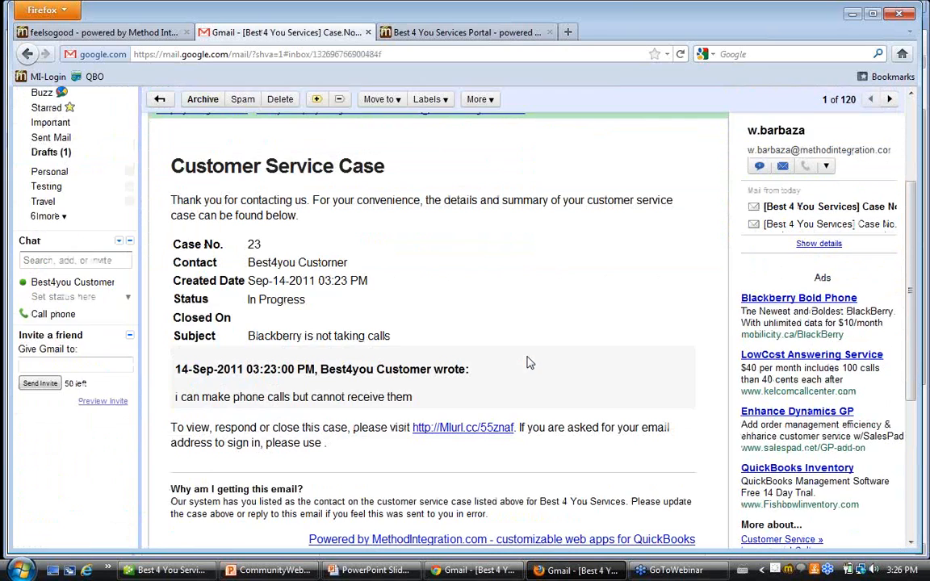
{"action": "scroll", "coordinate": [526, 363], "scroll_direction": "up", "scroll_amount": 3}
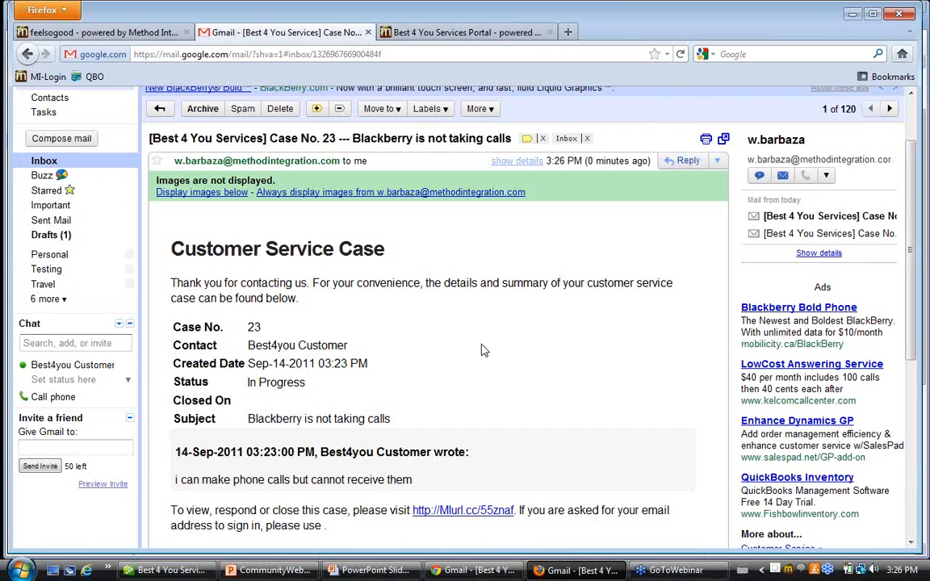
{"action": "scroll", "coordinate": [508, 351], "scroll_direction": "down", "scroll_amount": 3}
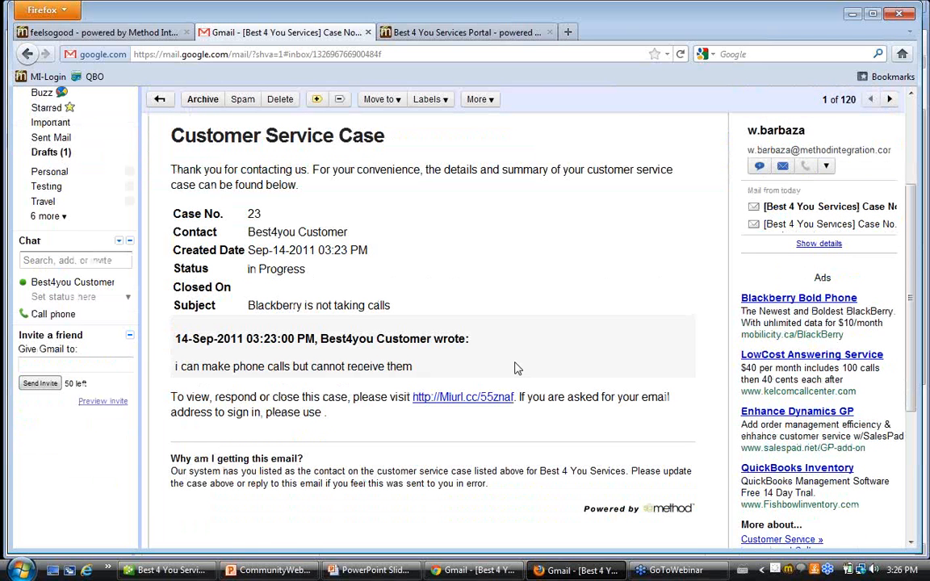
{"action": "scroll", "coordinate": [517, 368], "scroll_direction": "up", "scroll_amount": 3}
{"action": "left_click", "coordinate": [55, 249]}
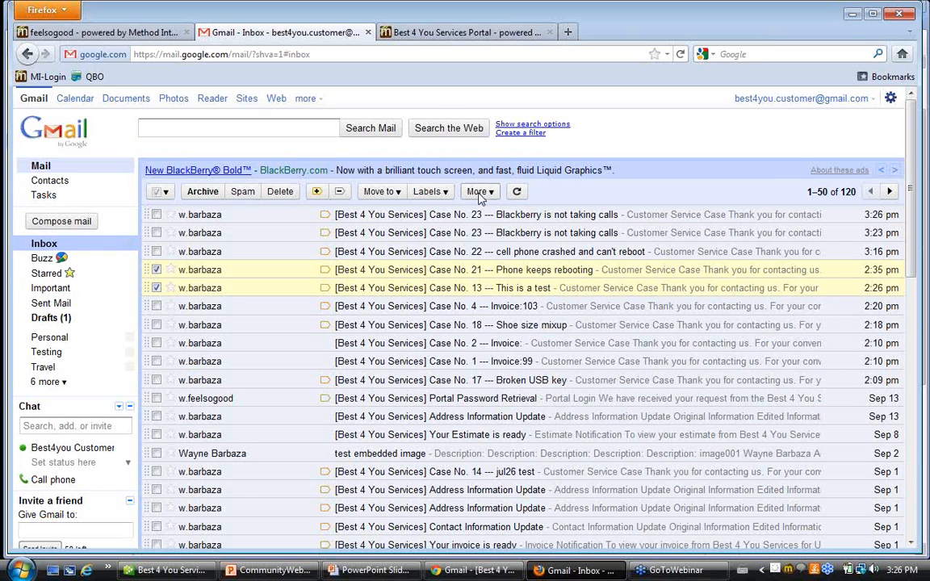
Return to the CRM case, enable the case email notification to the user, and complete and save the reply activity, starting a new one.
{"action": "left_click", "coordinate": [80, 31]}
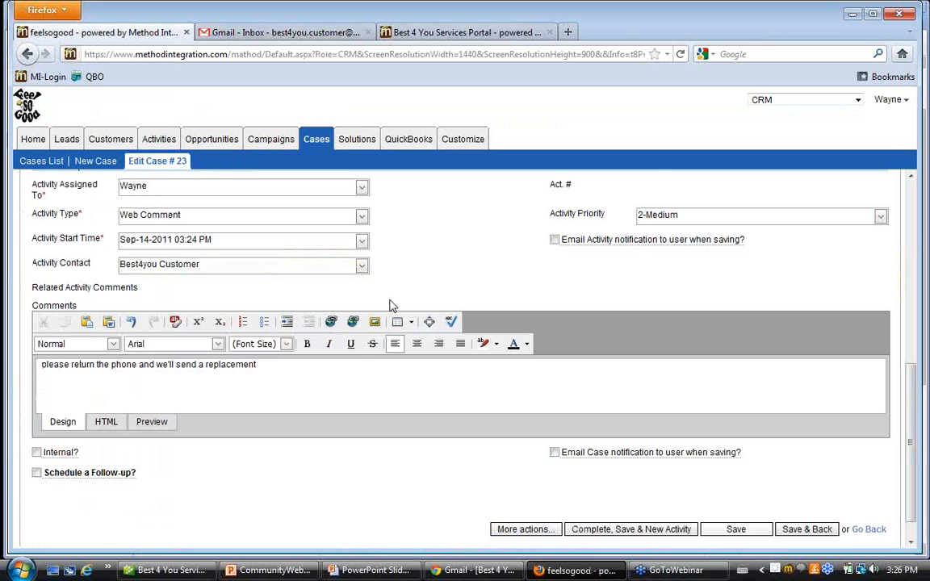
{"action": "scroll", "coordinate": [394, 319], "scroll_direction": "up", "scroll_amount": 10}
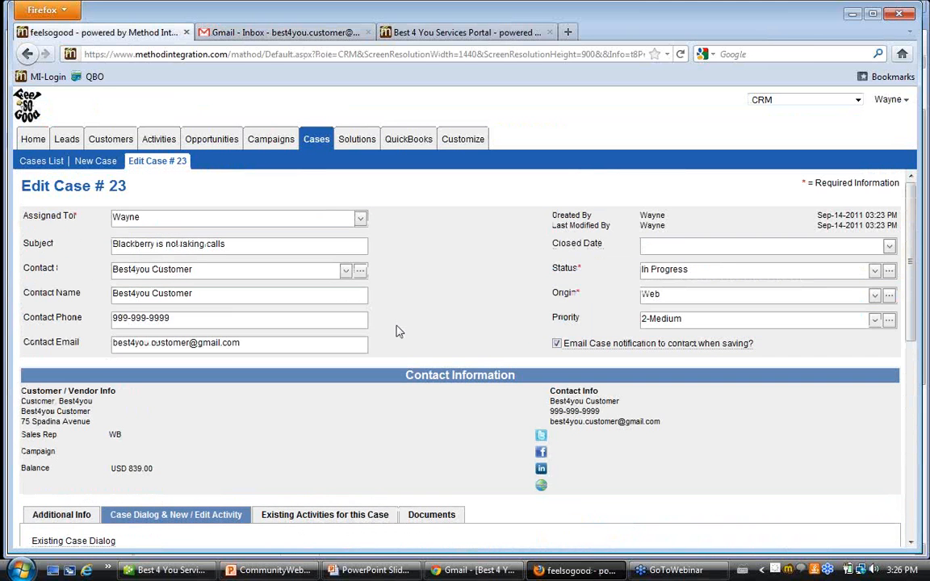
{"action": "scroll", "coordinate": [395, 327], "scroll_direction": "down", "scroll_amount": 5}
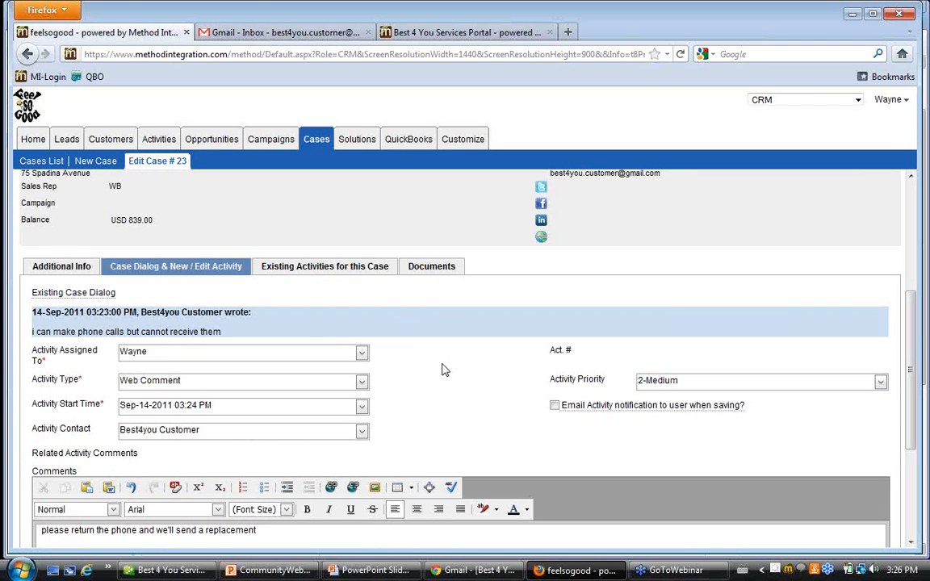
{"action": "scroll", "coordinate": [432, 346], "scroll_direction": "down", "scroll_amount": 2}
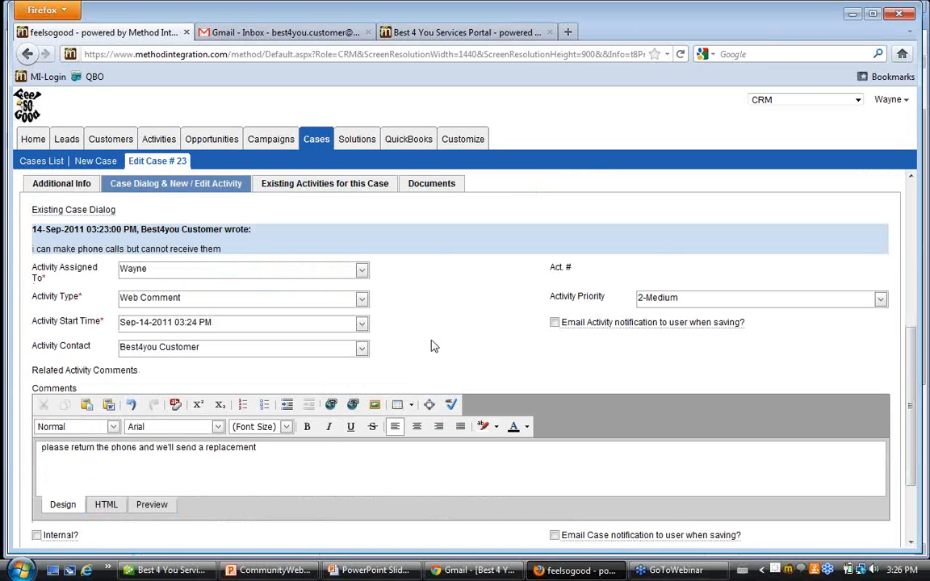
{"action": "left_click", "coordinate": [317, 475]}
{"action": "key", "text": "ctrl+a"}
{"action": "scroll", "coordinate": [390, 455], "scroll_direction": "down", "scroll_amount": 2}
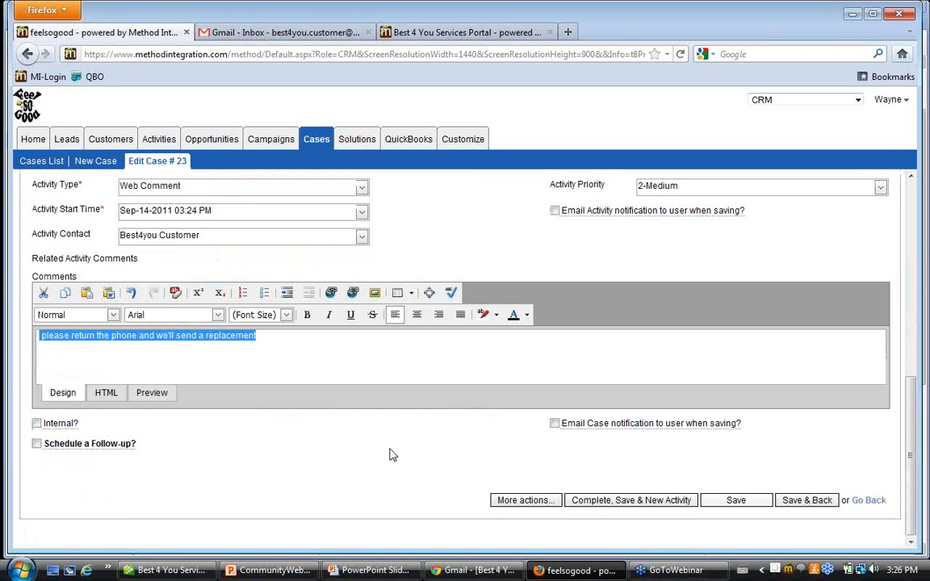
{"action": "left_click", "coordinate": [555, 423]}
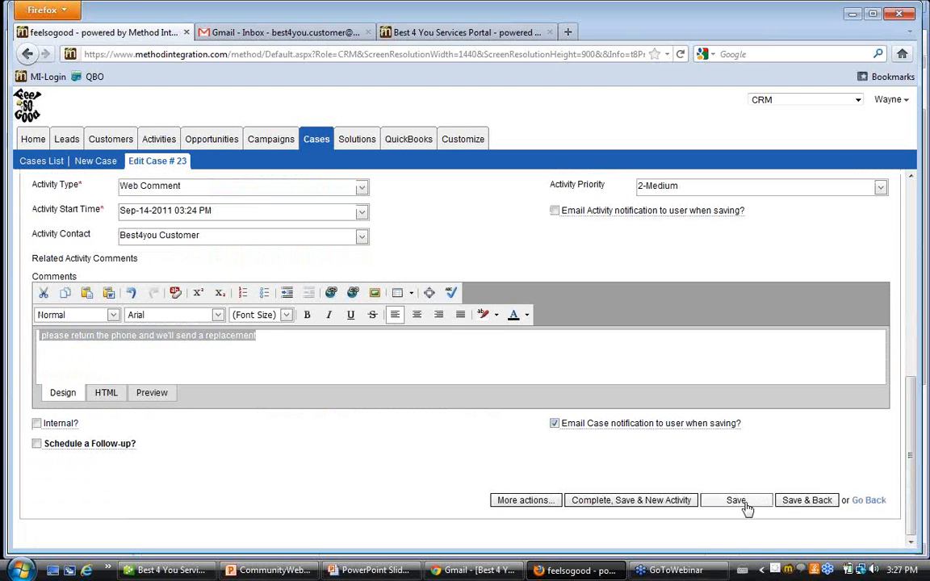
{"action": "left_click", "coordinate": [636, 500]}
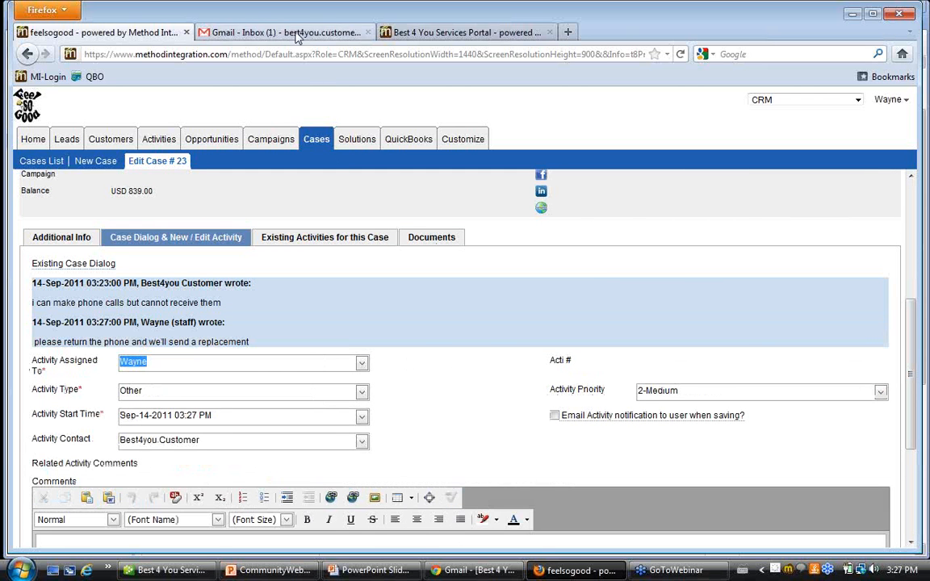
Switch to the customer's Gmail inbox and read the 3:27 PM notification email for the Blackberry case, including the staff reply.
{"action": "left_click", "coordinate": [283, 33]}
{"action": "left_click", "coordinate": [347, 212]}
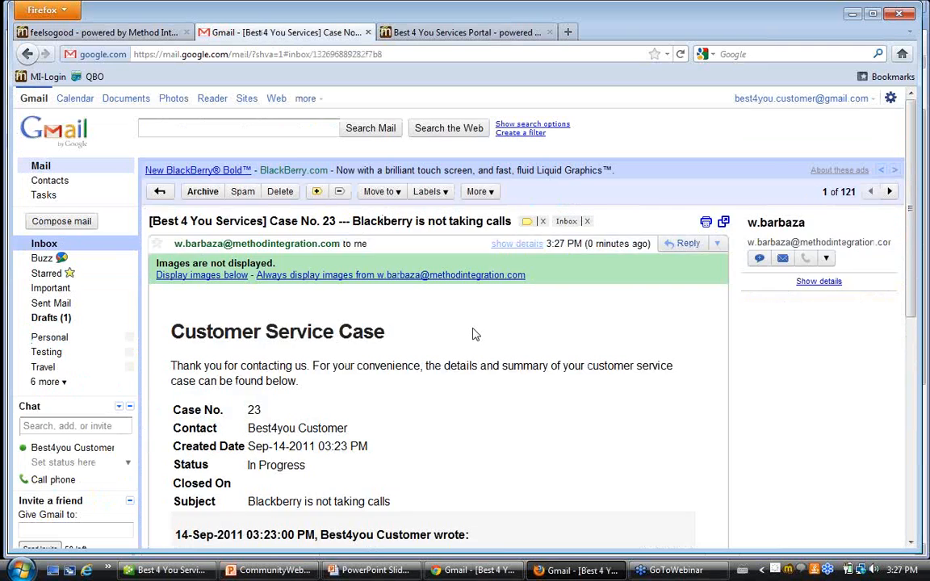
{"action": "scroll", "coordinate": [475, 334], "scroll_direction": "down", "scroll_amount": 4}
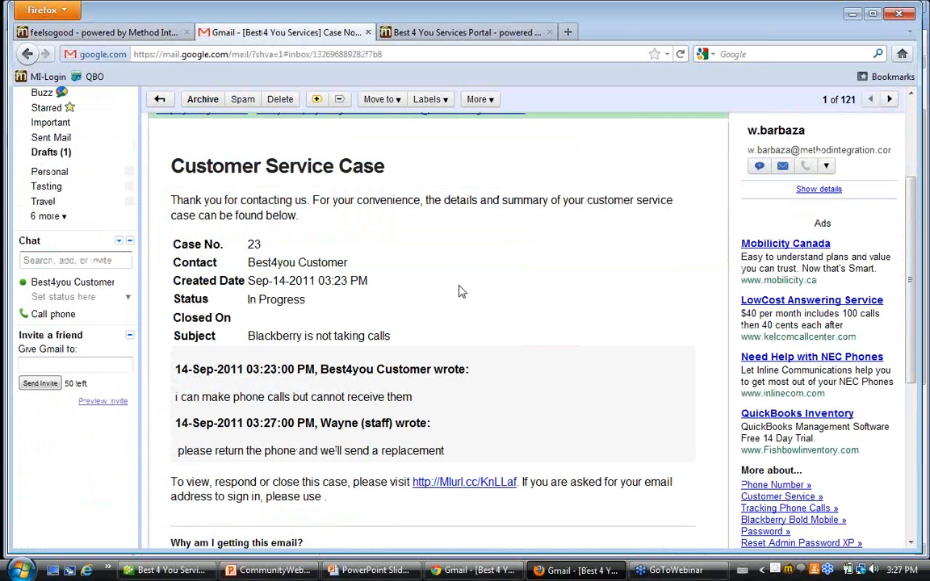
{"action": "scroll", "coordinate": [457, 287], "scroll_direction": "up", "scroll_amount": 4}
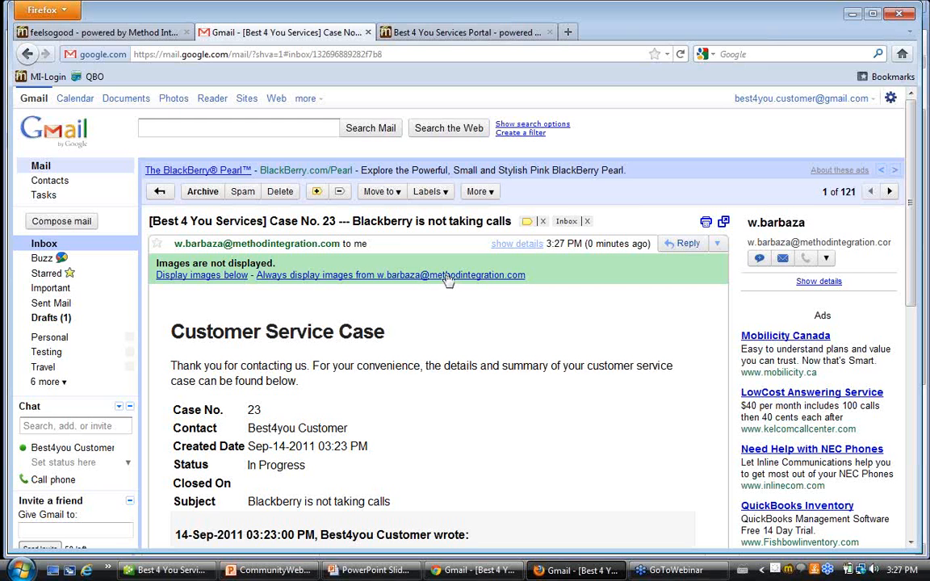
{"action": "scroll", "coordinate": [422, 440], "scroll_direction": "down", "scroll_amount": 5}
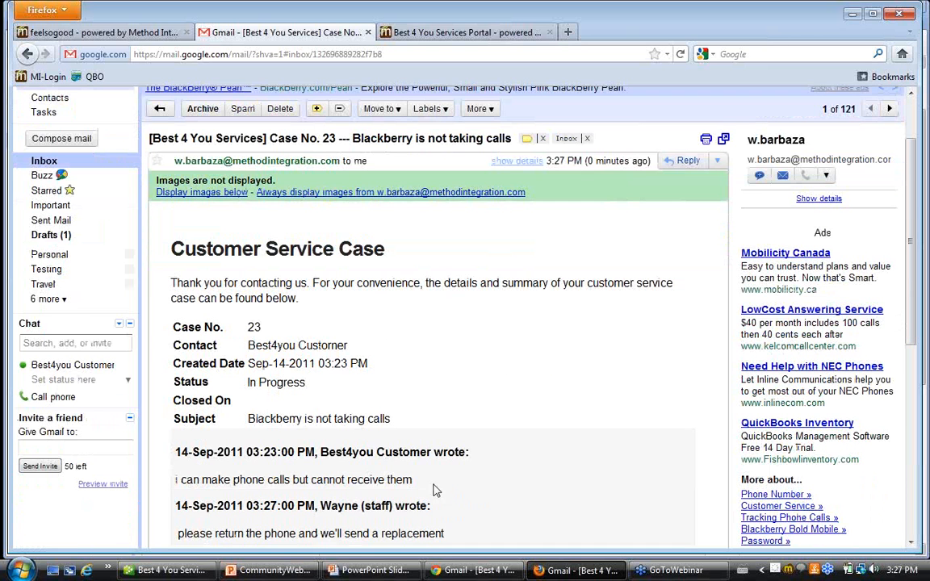
{"action": "left_click_drag", "start_coordinate": [446, 369], "coordinate": [158, 312]}
{"action": "left_click", "coordinate": [474, 352]}
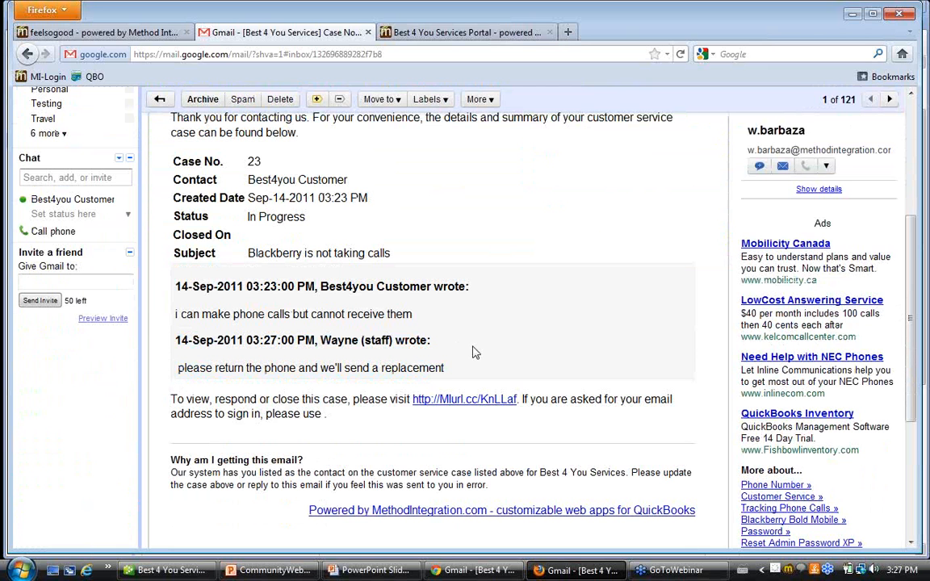
{"action": "scroll", "coordinate": [474, 353], "scroll_direction": "up", "scroll_amount": 2}
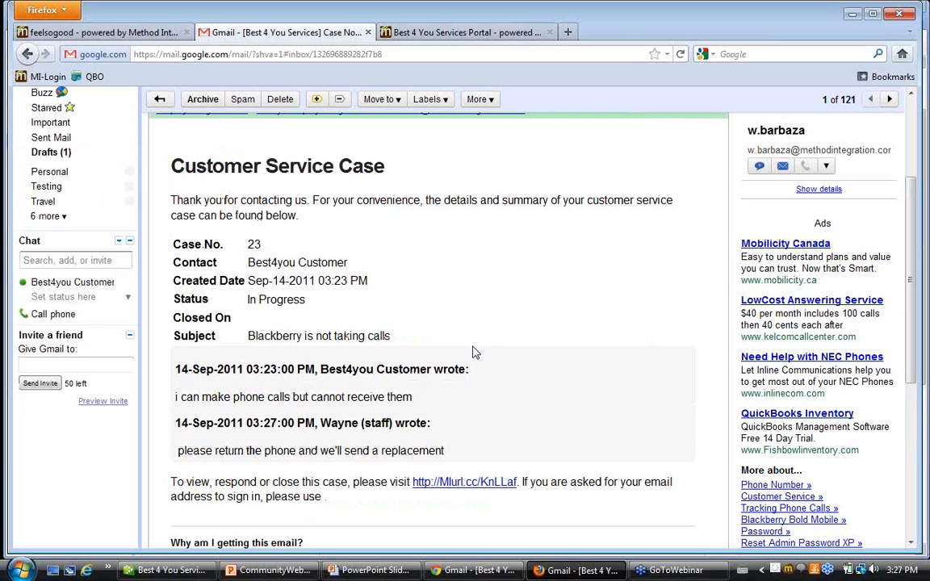
Switch to the customer portal, refresh the existing cases, and show the Blackberry case to review its dialog.
{"action": "left_click", "coordinate": [481, 34]}
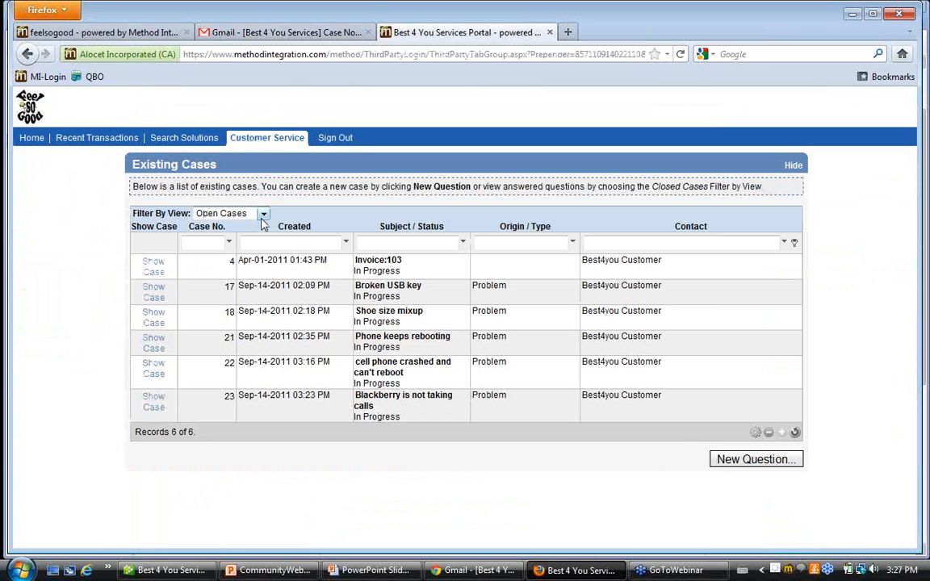
{"action": "left_click", "coordinate": [790, 435]}
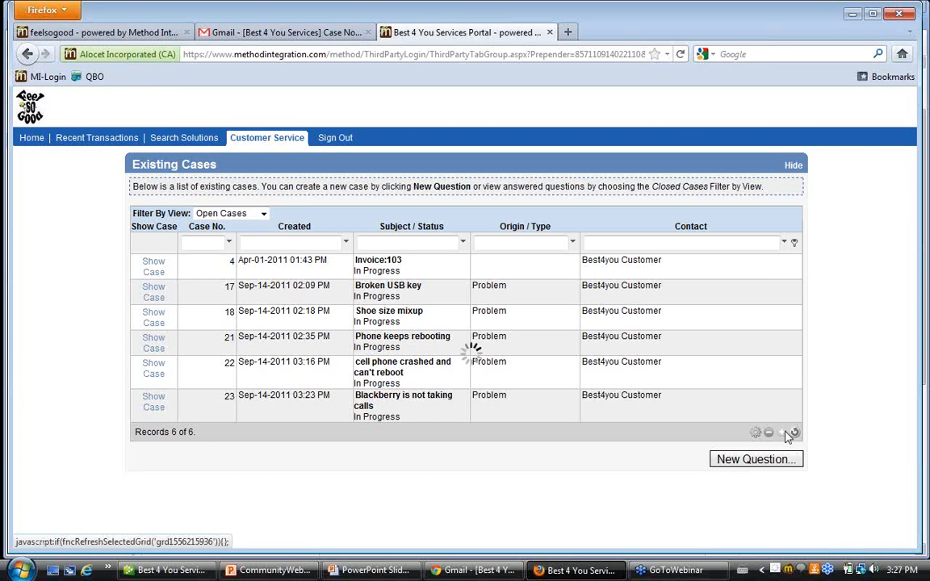
{"action": "left_click", "coordinate": [153, 402]}
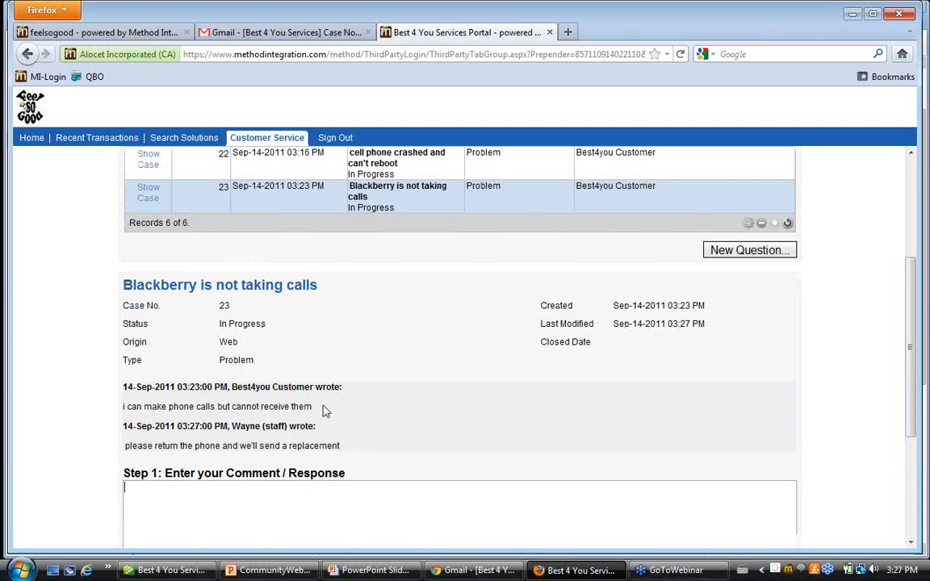
{"action": "scroll", "coordinate": [323, 412], "scroll_direction": "down", "scroll_amount": 2}
{"action": "scroll", "coordinate": [318, 402], "scroll_direction": "down", "scroll_amount": 2}
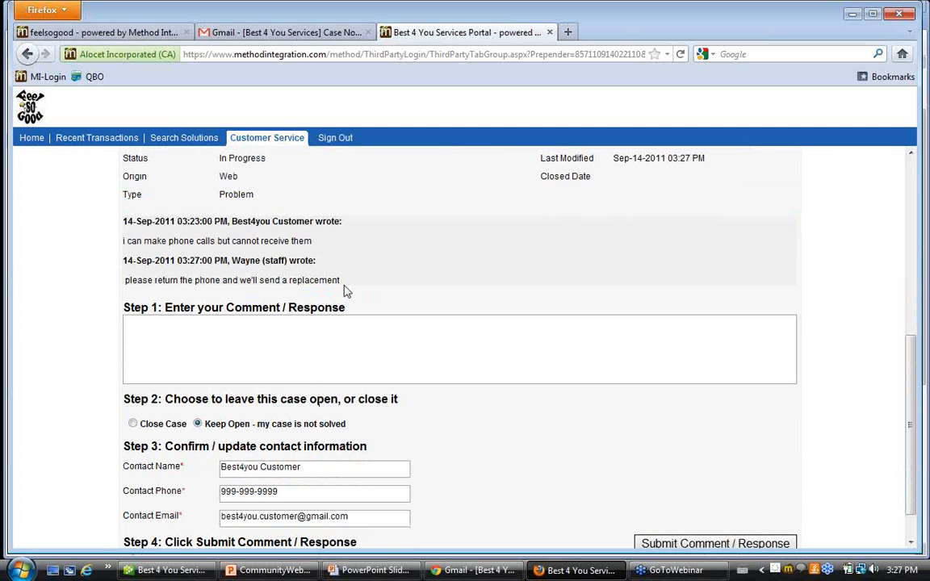
{"action": "left_click_drag", "start_coordinate": [347, 287], "coordinate": [100, 243]}
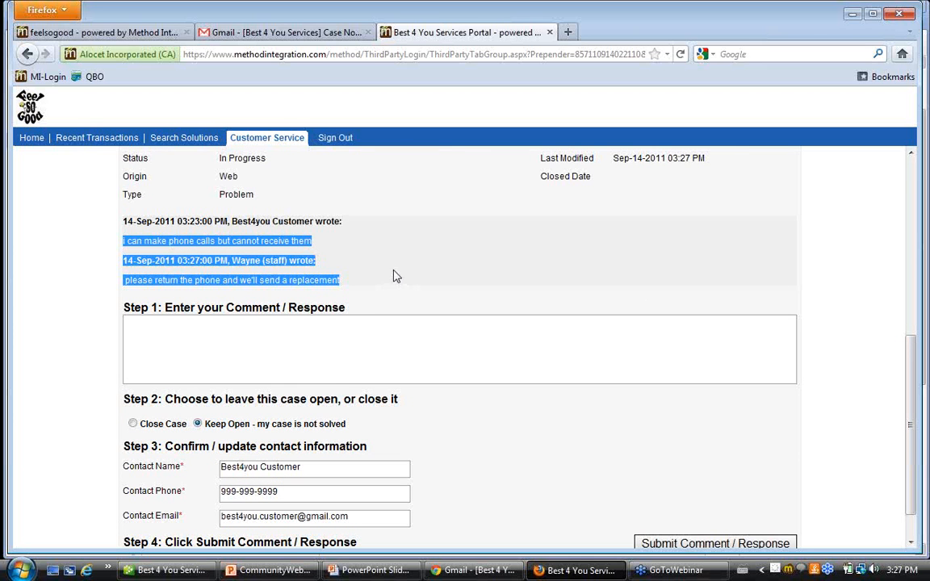
Enter the response "i received the phone and it works great. thanks.", choose Close Case, and submit it.
{"action": "left_click", "coordinate": [265, 328]}
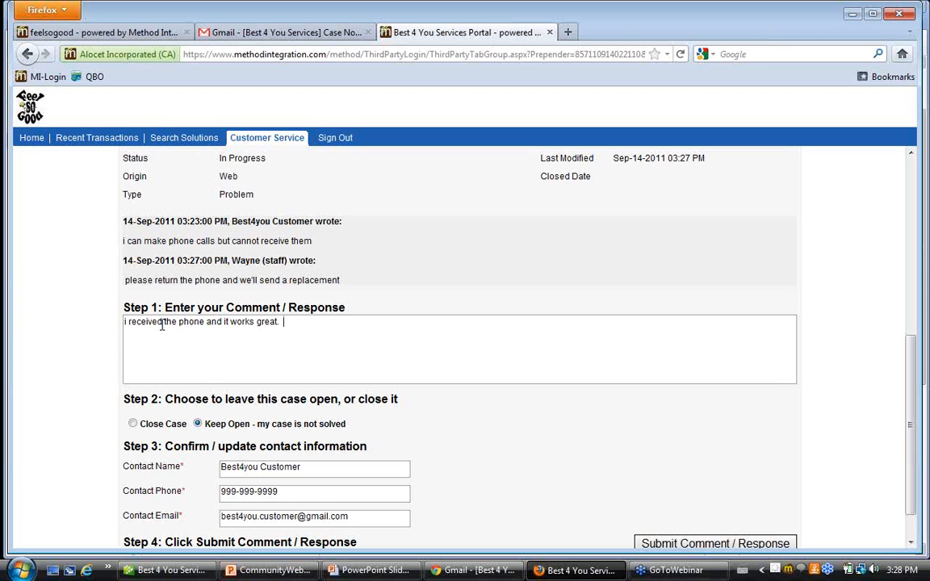
{"action": "type", "text": "thanks."}
{"action": "left_click", "coordinate": [132, 424]}
{"action": "scroll", "coordinate": [522, 423], "scroll_direction": "down", "scroll_amount": 1}
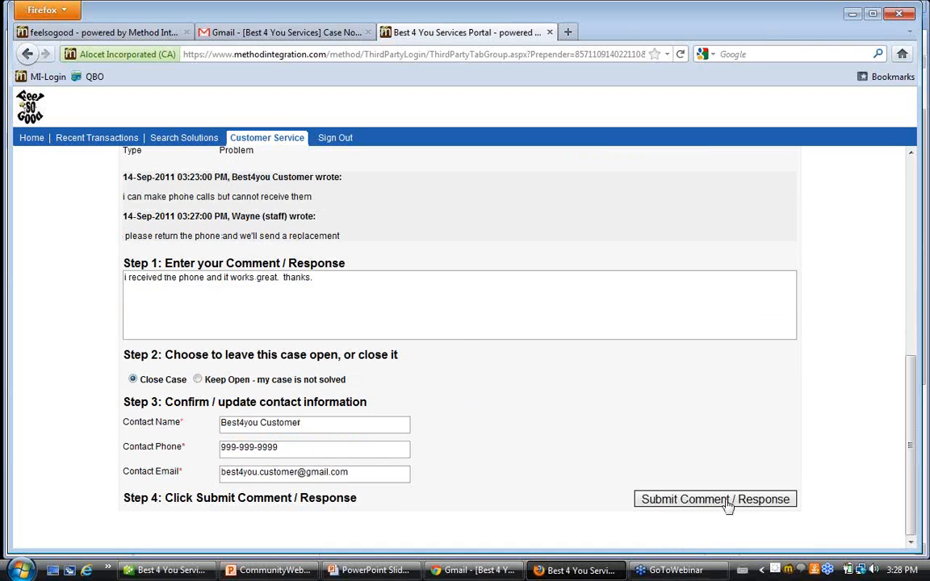
{"action": "left_click", "coordinate": [748, 507]}
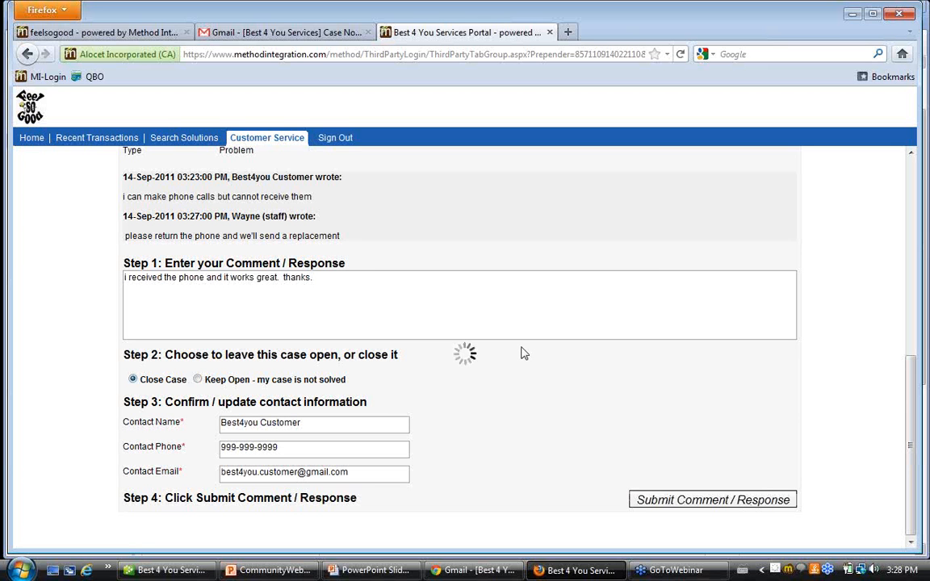
Return to the CRM and refresh the existing cases list under My Active Cases.
{"action": "left_click", "coordinate": [109, 32]}
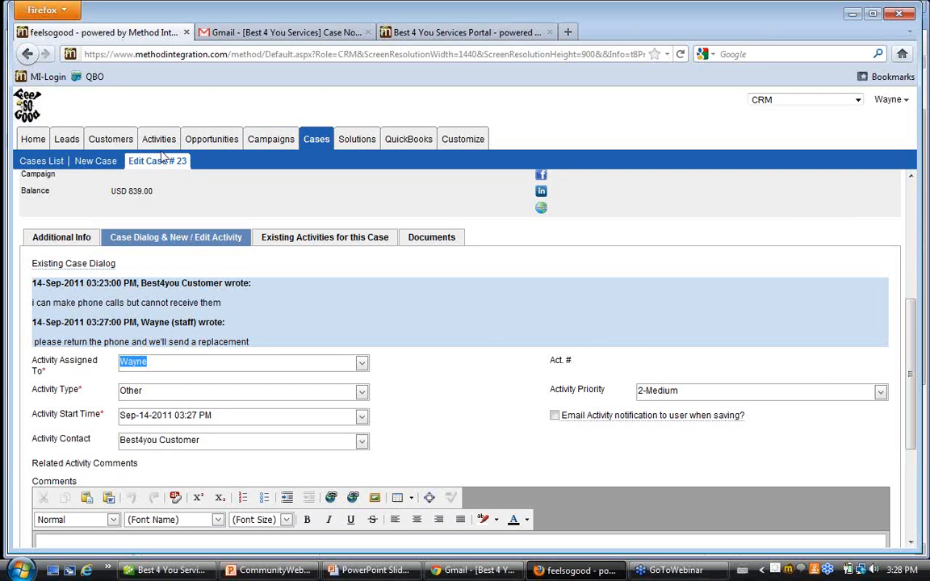
{"action": "left_click", "coordinate": [50, 163]}
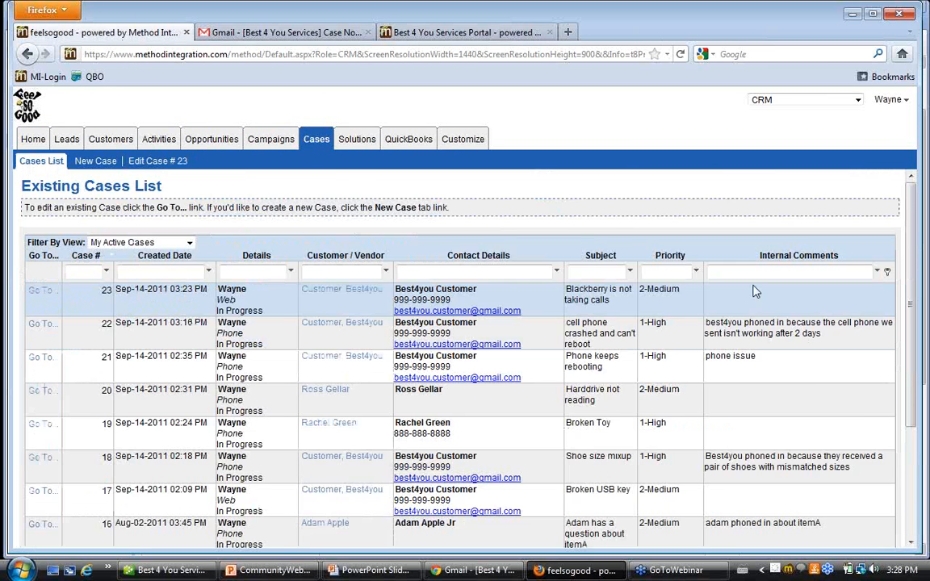
{"action": "scroll", "coordinate": [755, 291], "scroll_direction": "down", "scroll_amount": 5}
{"action": "left_click", "coordinate": [891, 468]}
{"action": "scroll", "coordinate": [727, 385], "scroll_direction": "up", "scroll_amount": 5}
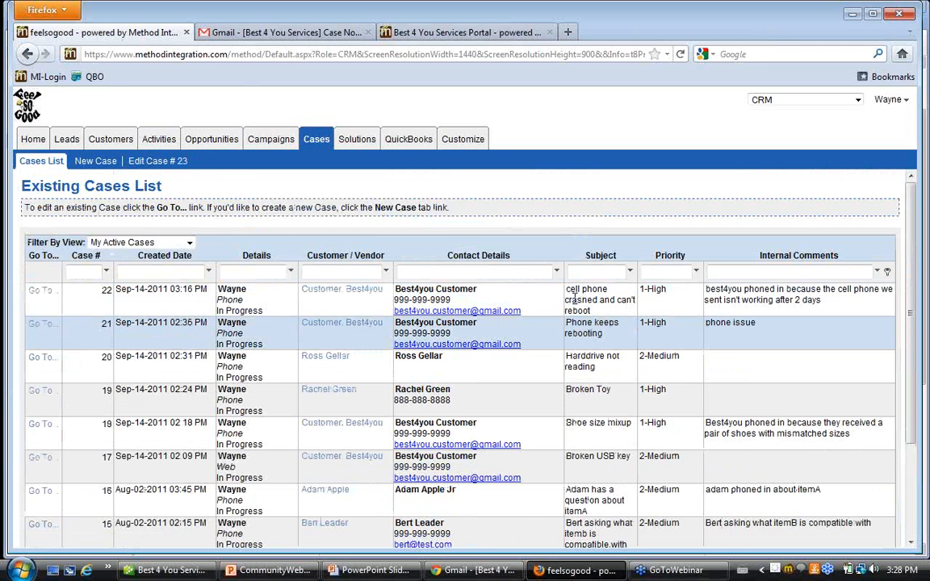
Filter the cases list by My Closed Cases and highlight the Blackberry case's subject.
{"action": "left_click", "coordinate": [190, 243]}
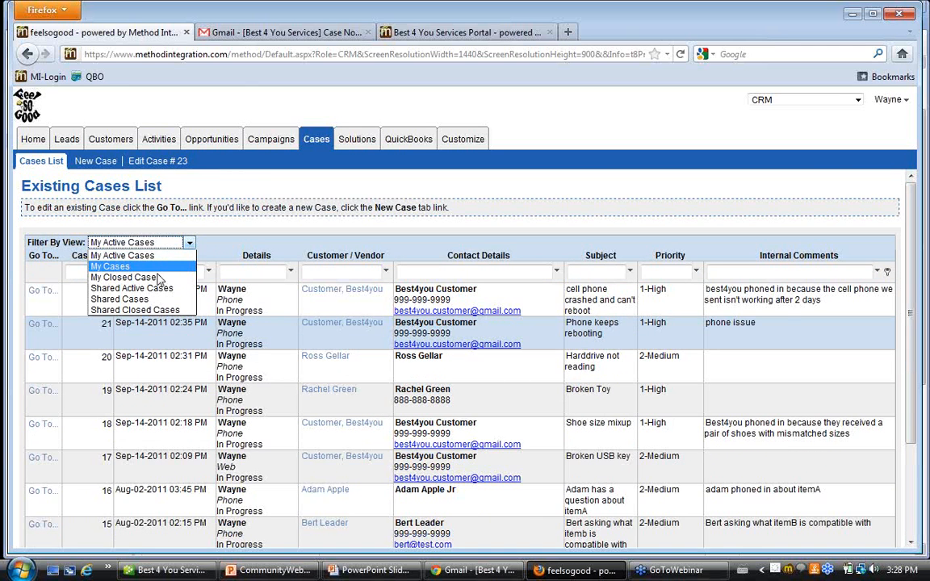
{"action": "left_click", "coordinate": [129, 277]}
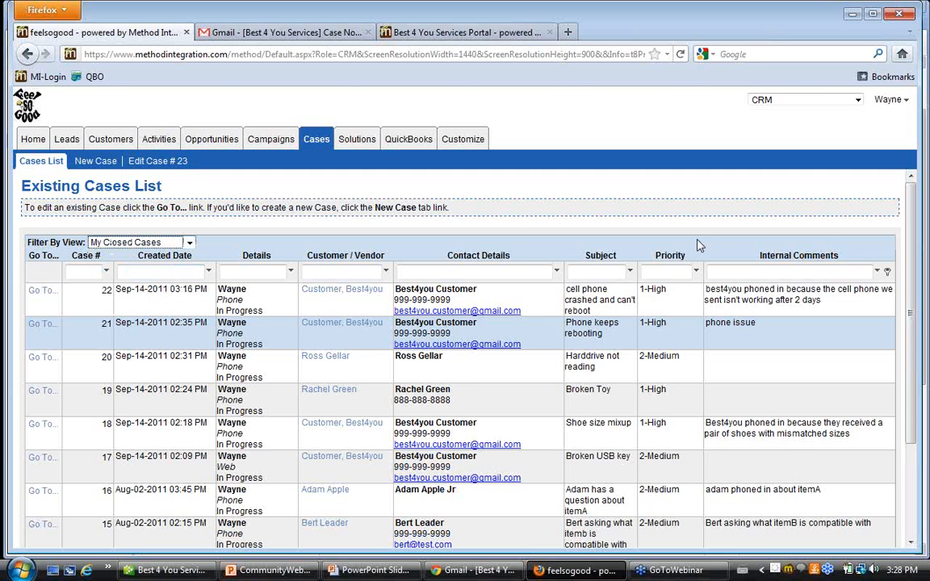
{"action": "left_click_drag", "start_coordinate": [611, 300], "coordinate": [557, 297]}
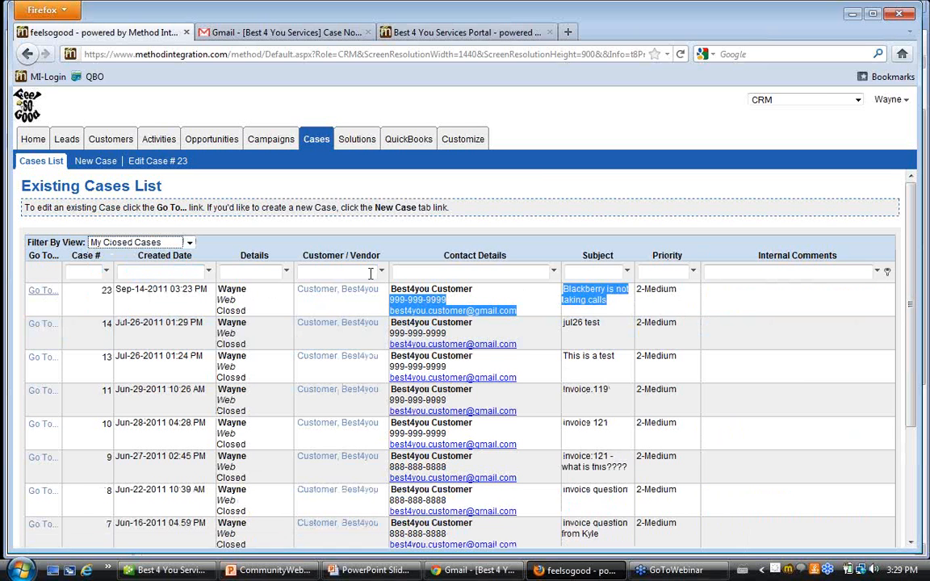
Open the closed Blackberry case and review its header details, the customer's last reply in the case dialog, and the activity section.
{"action": "left_click", "coordinate": [47, 295]}
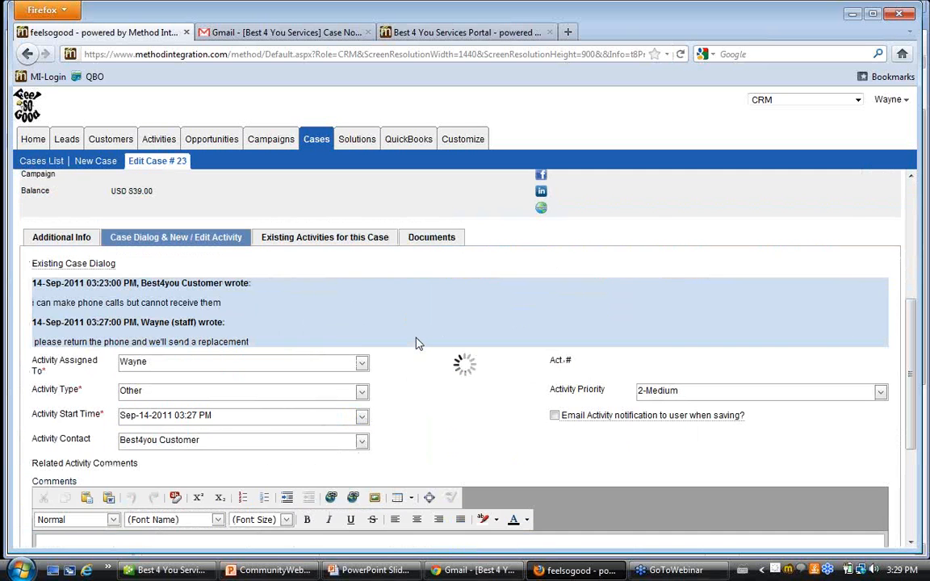
{"action": "scroll", "coordinate": [415, 335], "scroll_direction": "down", "scroll_amount": 2}
{"action": "scroll", "coordinate": [417, 341], "scroll_direction": "down", "scroll_amount": 4}
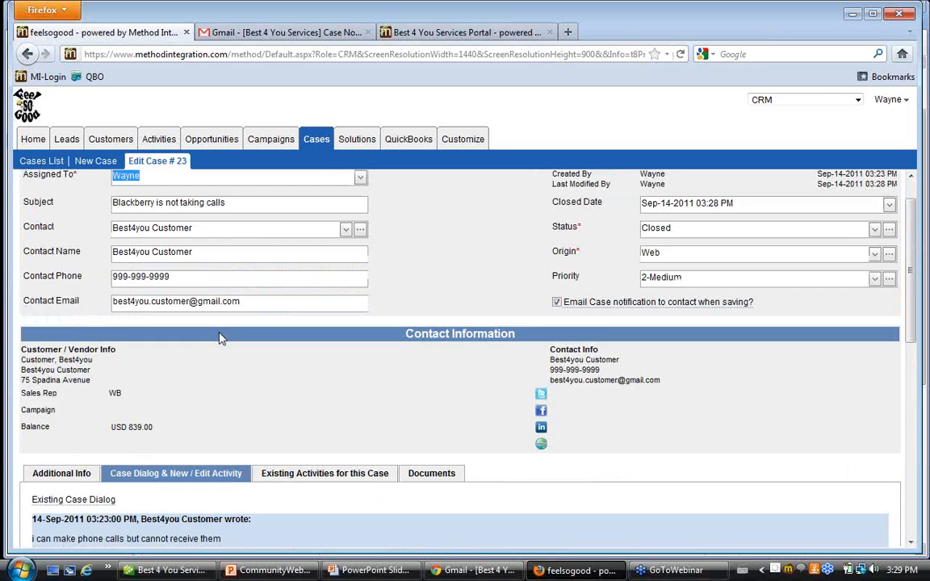
{"action": "scroll", "coordinate": [275, 445], "scroll_direction": "down", "scroll_amount": 4}
{"action": "left_click_drag", "start_coordinate": [46, 354], "coordinate": [297, 458]}
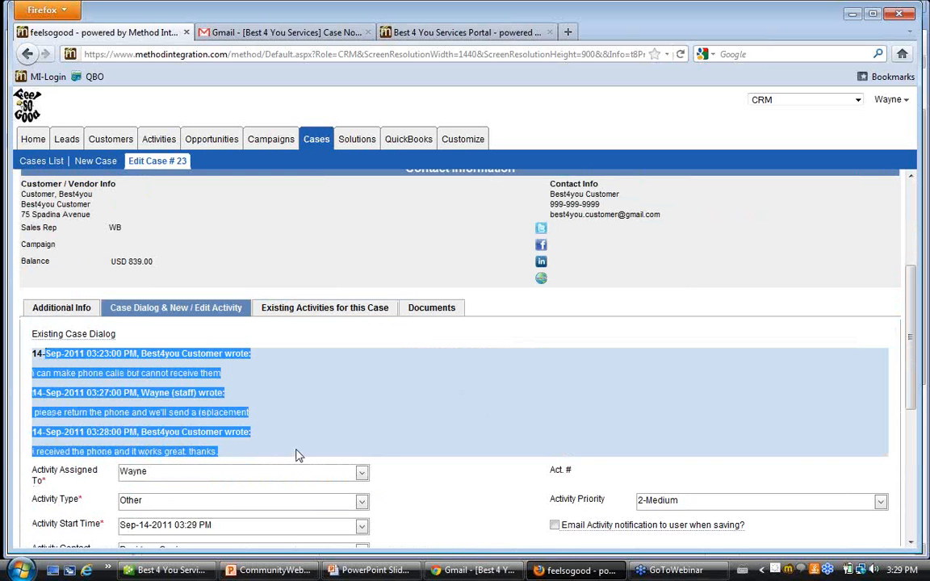
{"action": "left_click", "coordinate": [291, 429]}
{"action": "left_click_drag", "start_coordinate": [225, 455], "coordinate": [30, 453]}
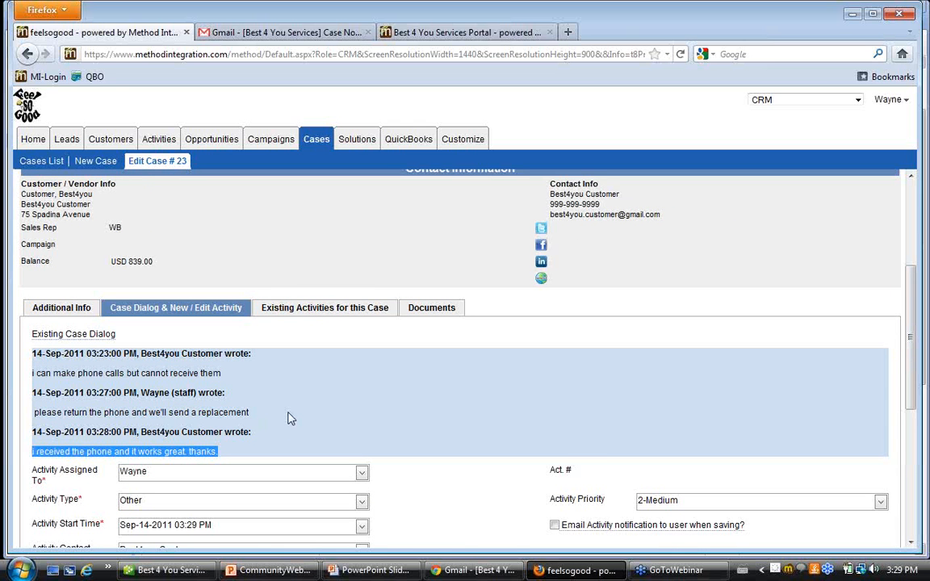
{"action": "scroll", "coordinate": [287, 416], "scroll_direction": "down", "scroll_amount": 1}
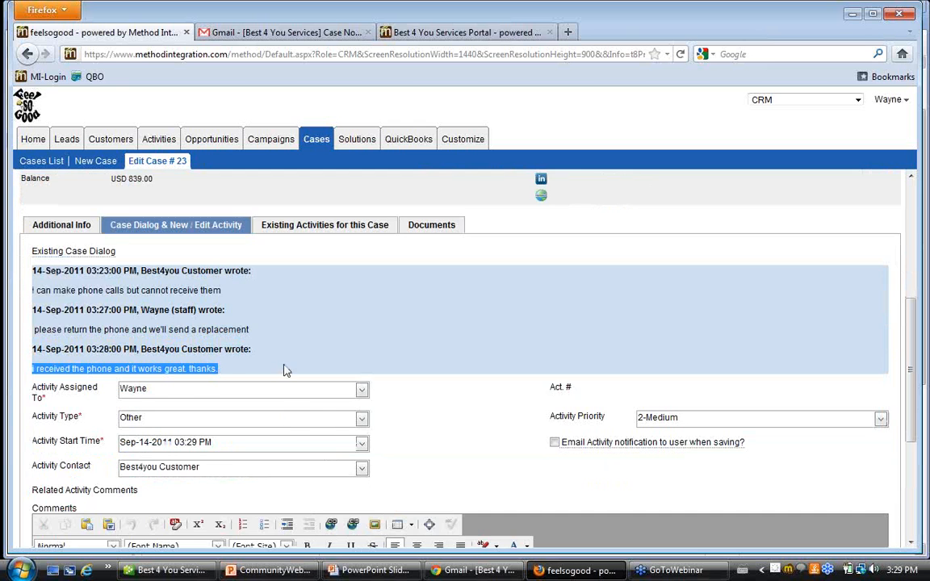
{"action": "scroll", "coordinate": [287, 416], "scroll_direction": "down", "scroll_amount": 3}
{"action": "scroll", "coordinate": [286, 359], "scroll_direction": "down", "scroll_amount": 1}
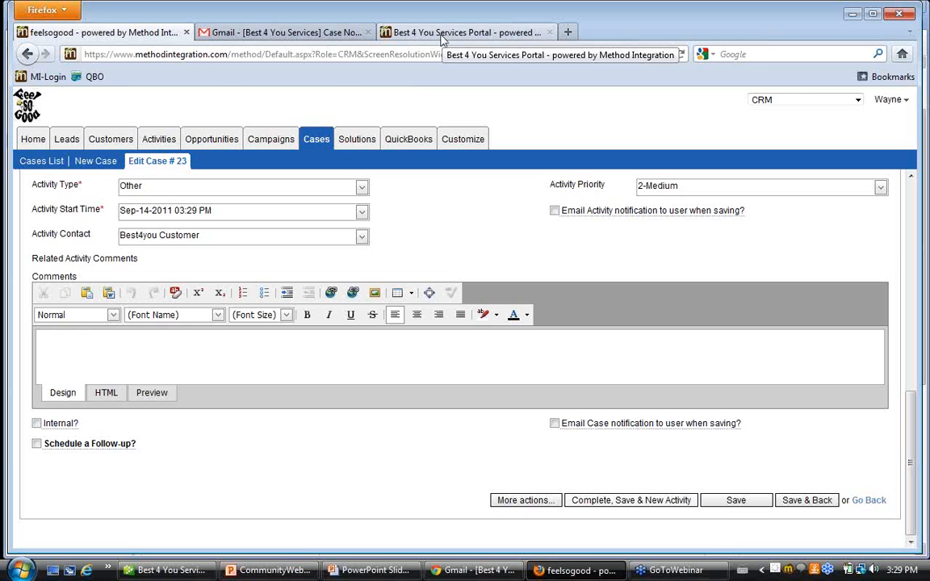
{"action": "key", "text": "alt+Tab"}
{"action": "key", "text": "alt+Tab"}
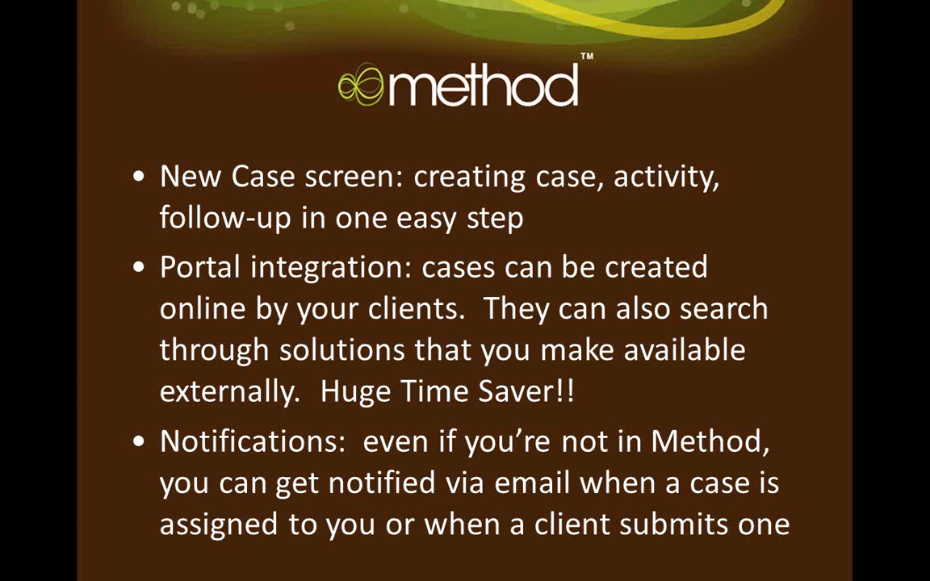
{"action": "key", "text": "Right"}
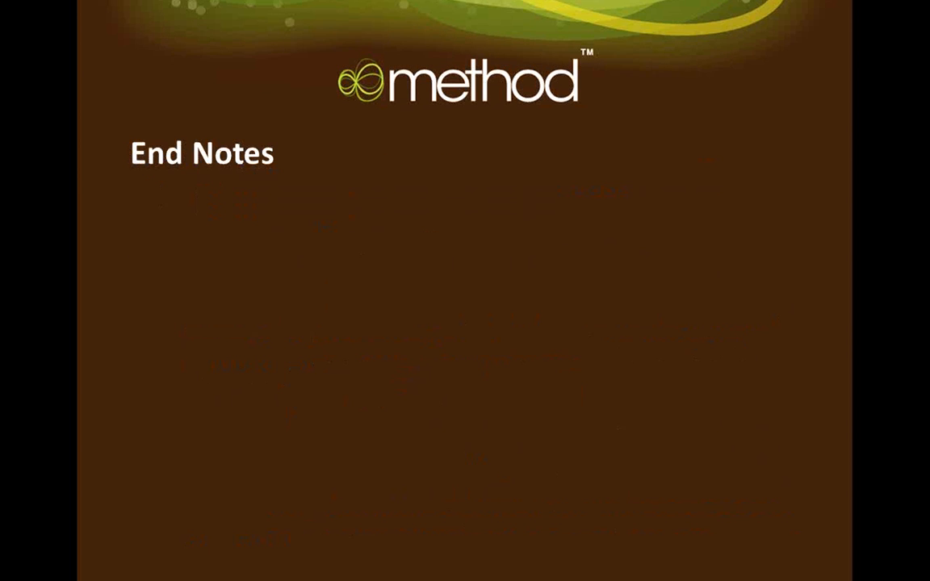